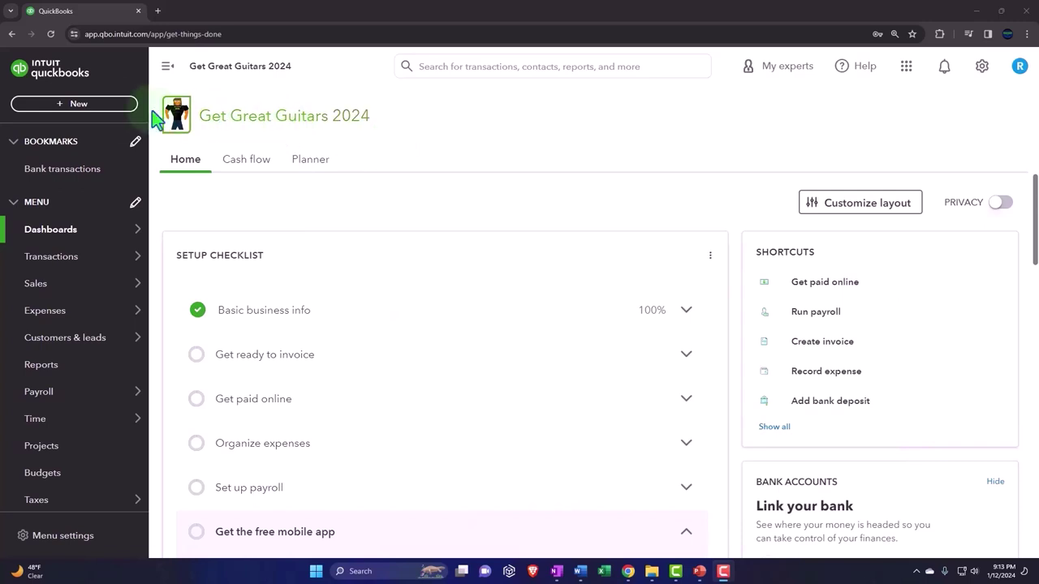
{"action": "left_click", "coordinate": [102, 112]}
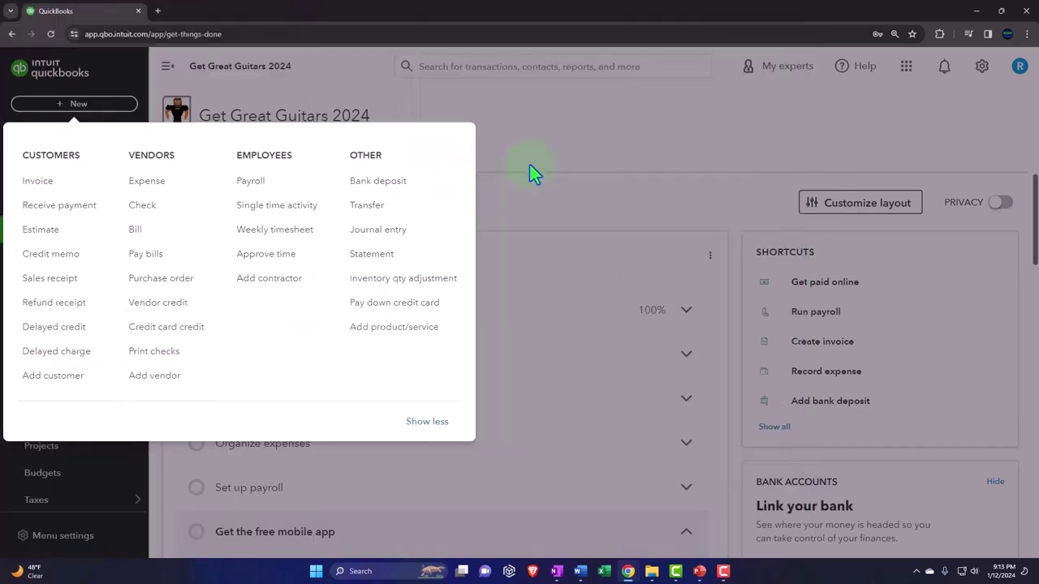
{"action": "left_click", "coordinate": [906, 96]}
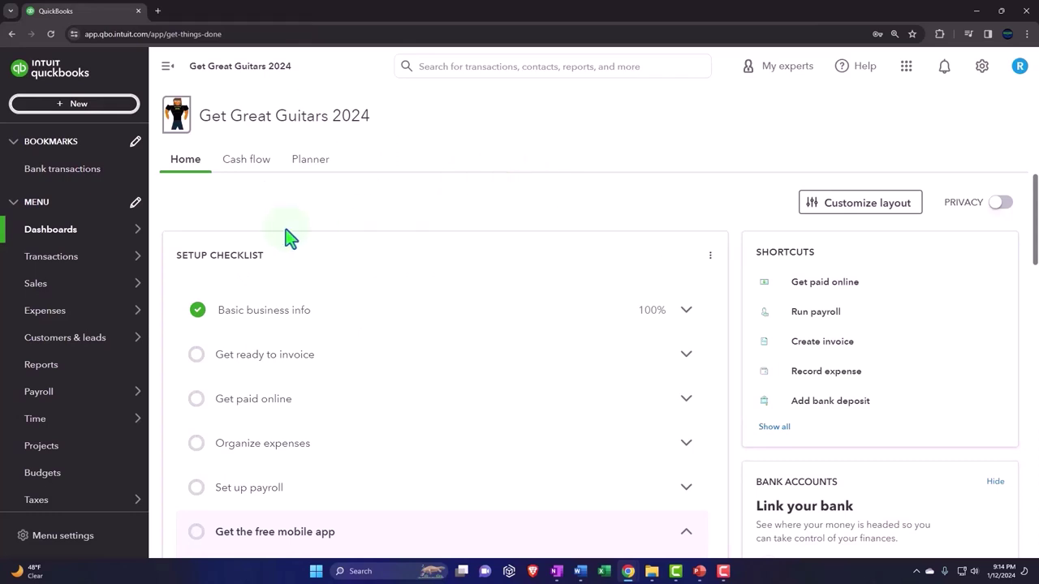
{"action": "mouse_move", "coordinate": [68, 289]}
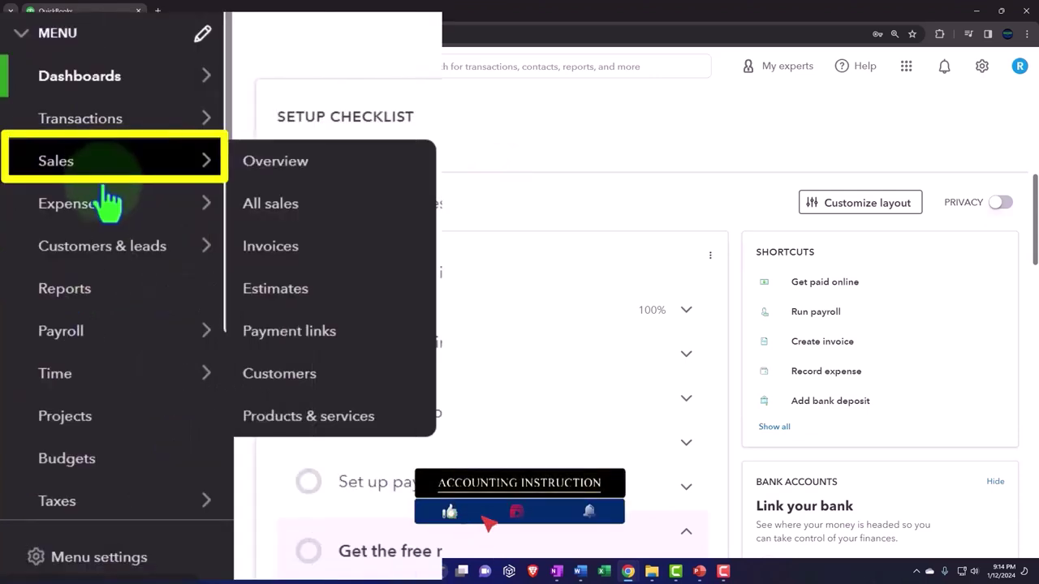
{"action": "mouse_move", "coordinate": [104, 206]}
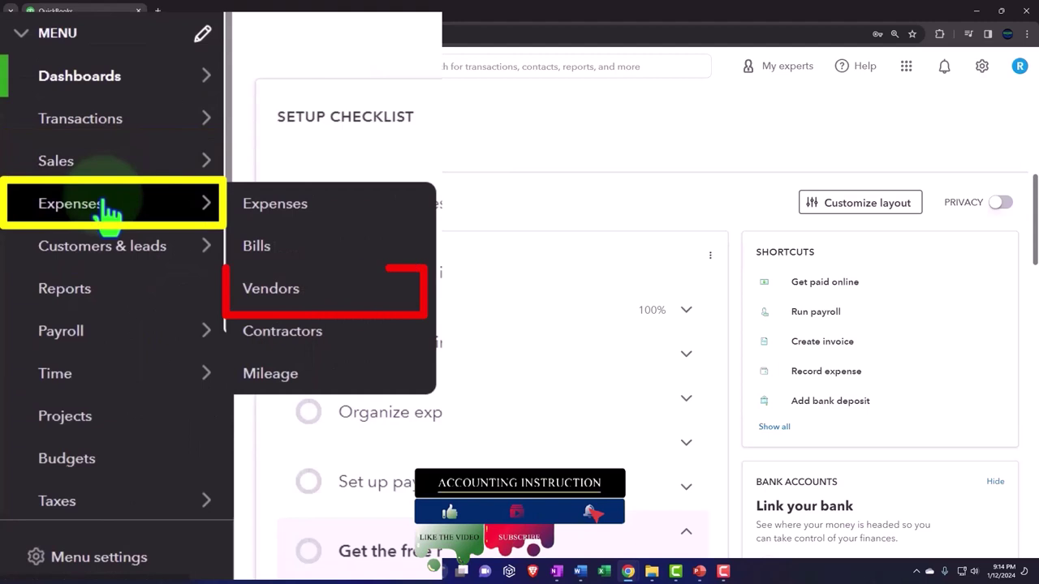
{"action": "mouse_move", "coordinate": [94, 332]}
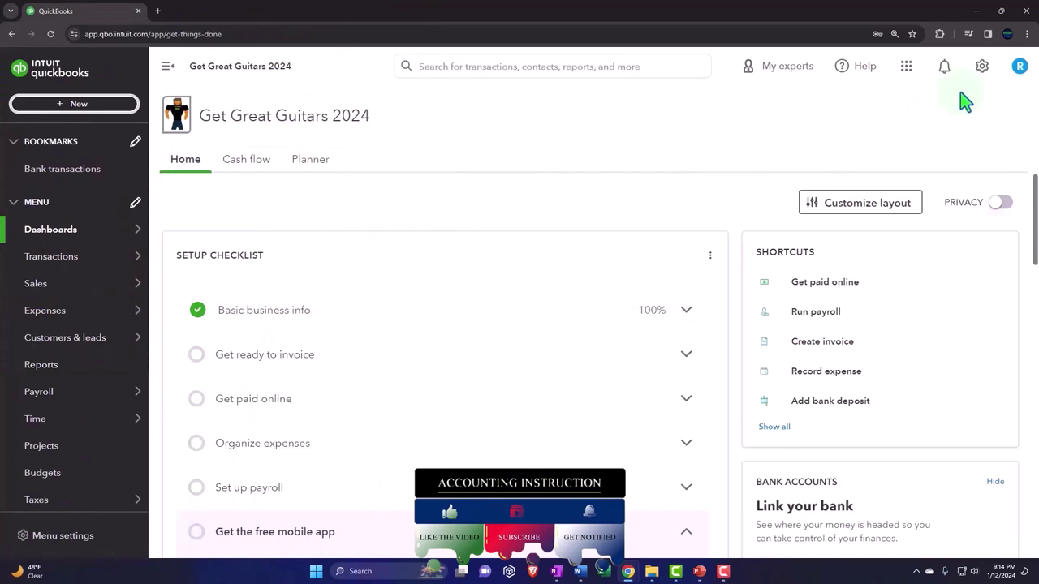
- Open Account and settings for the company and show its Usage limits
{"action": "left_click", "coordinate": [981, 70]}
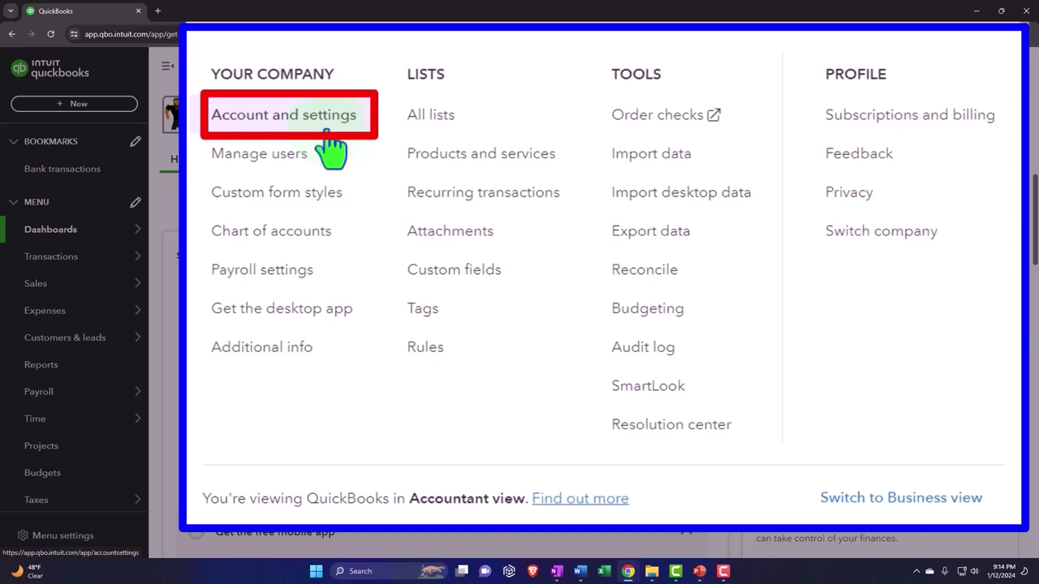
{"action": "left_click", "coordinate": [325, 130]}
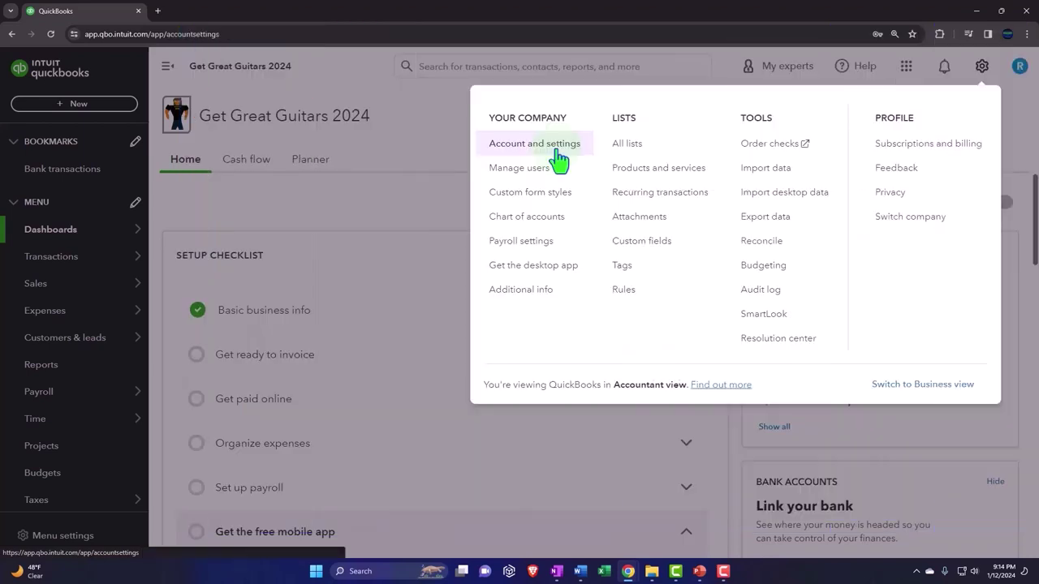
{"action": "left_click", "coordinate": [558, 151]}
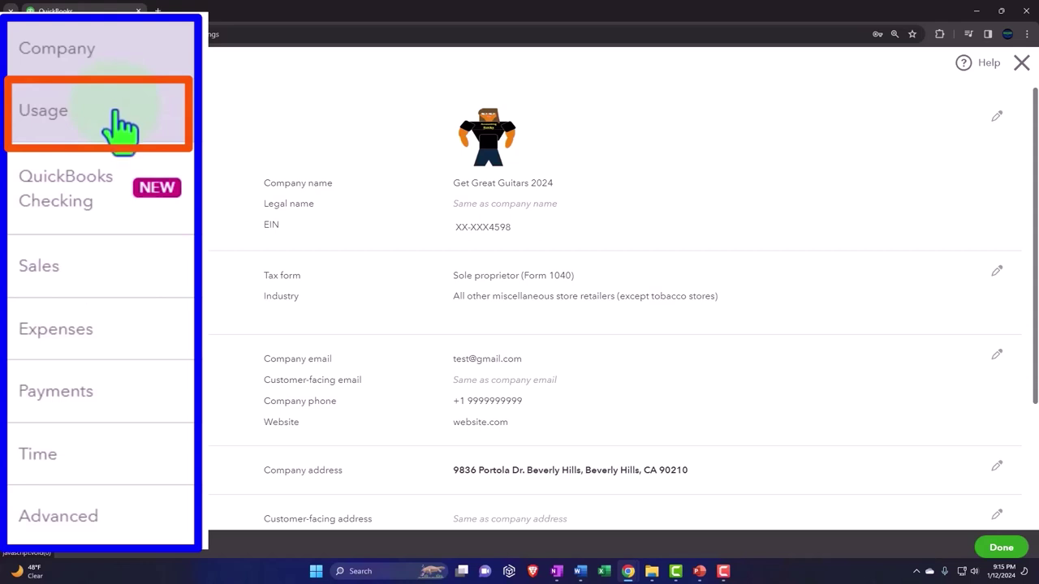
{"action": "left_click", "coordinate": [62, 144]}
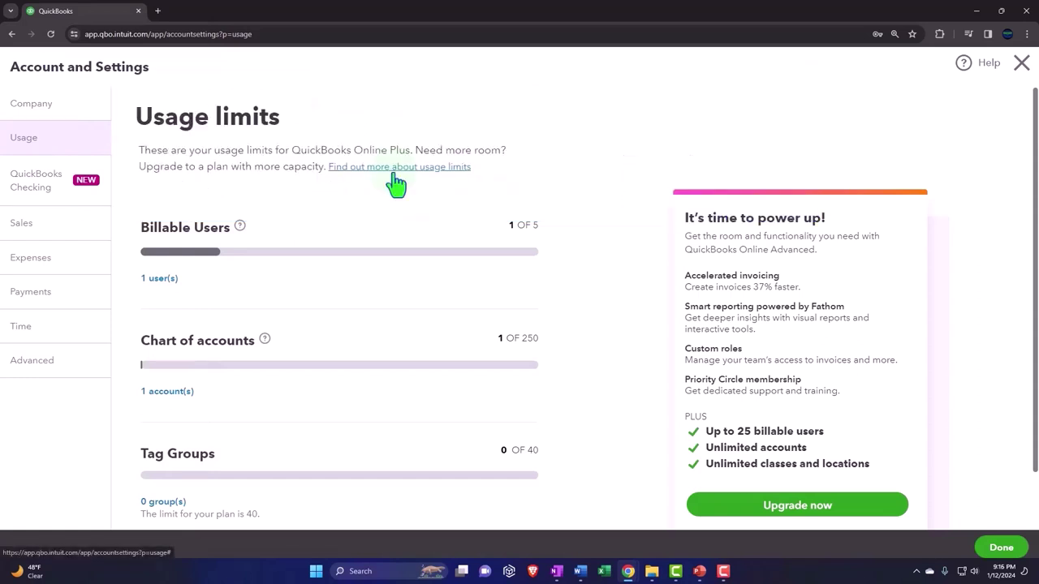
- Review the plan's usage limits for billable users, chart of accounts and tag groups
{"action": "right_click", "coordinate": [394, 172]}
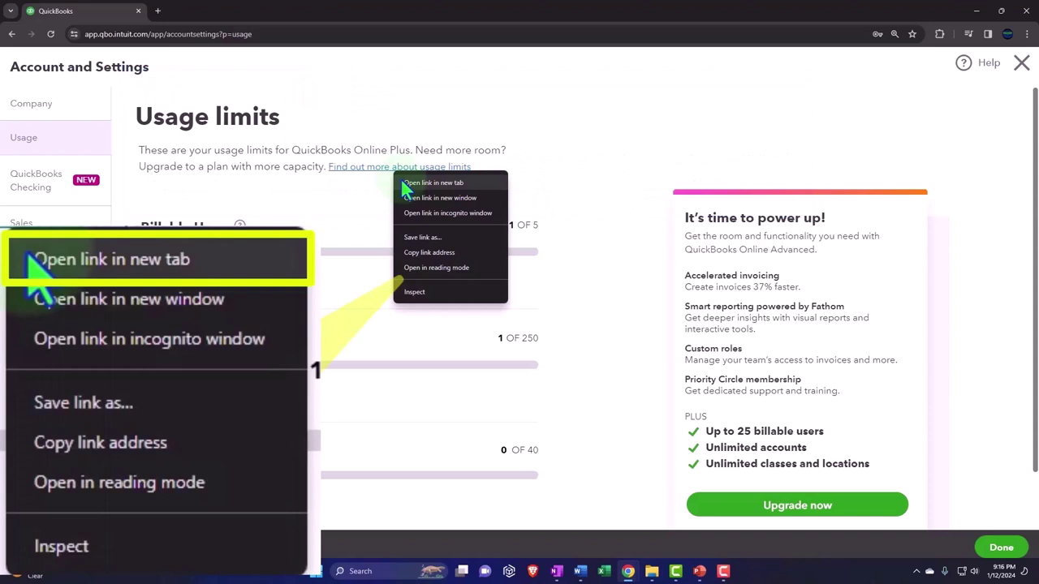
{"action": "left_click", "coordinate": [343, 204]}
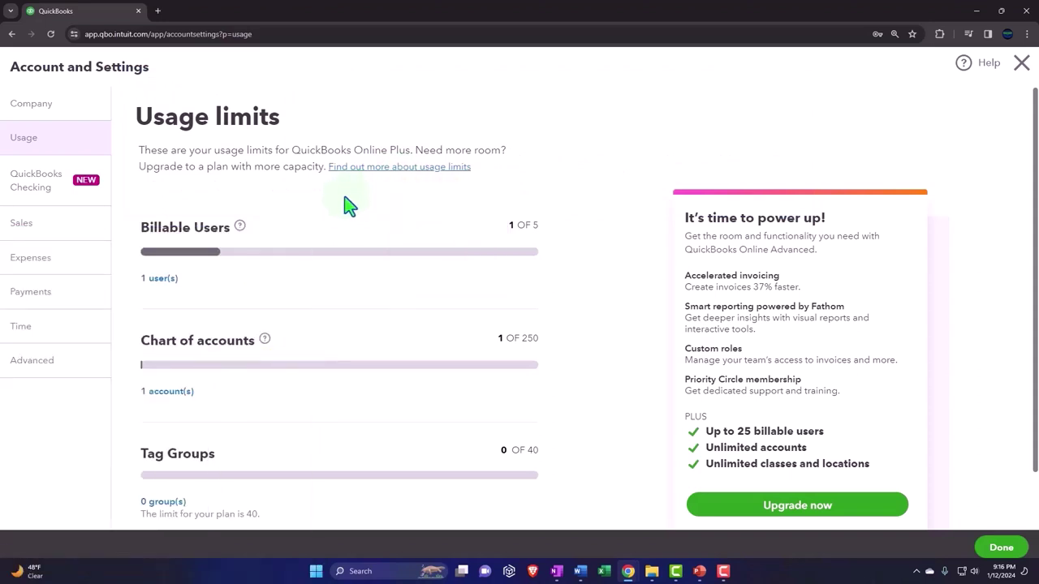
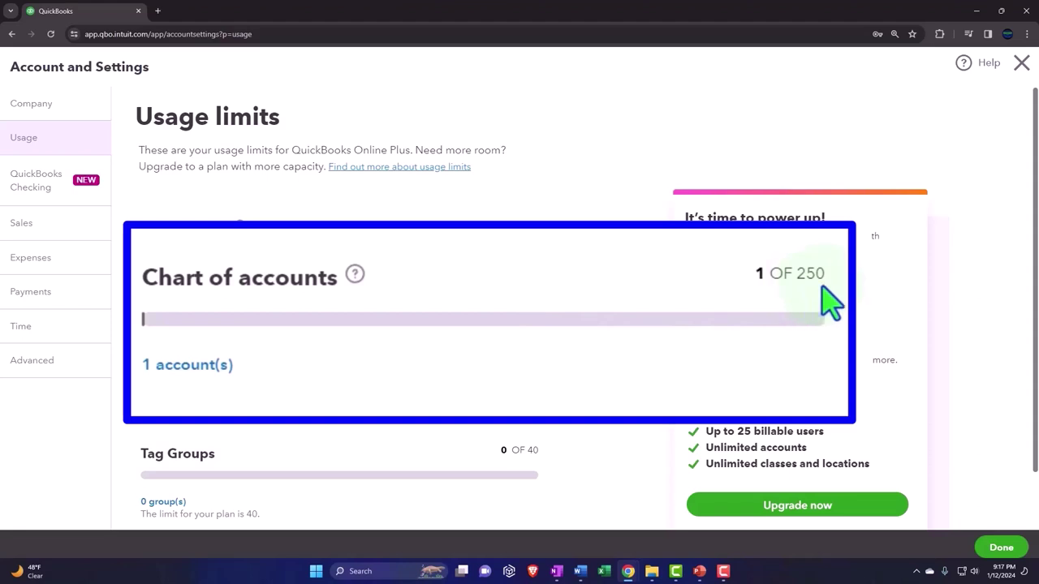
{"action": "scroll", "coordinate": [536, 352], "scroll_direction": "down", "scroll_amount": 1}
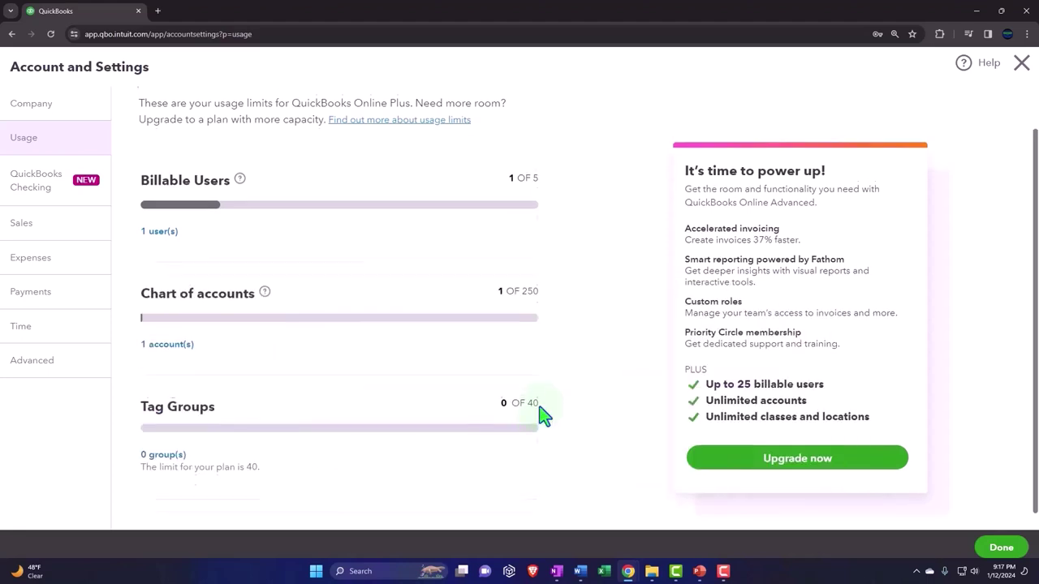
{"action": "scroll", "coordinate": [547, 413], "scroll_direction": "up", "scroll_amount": 1}
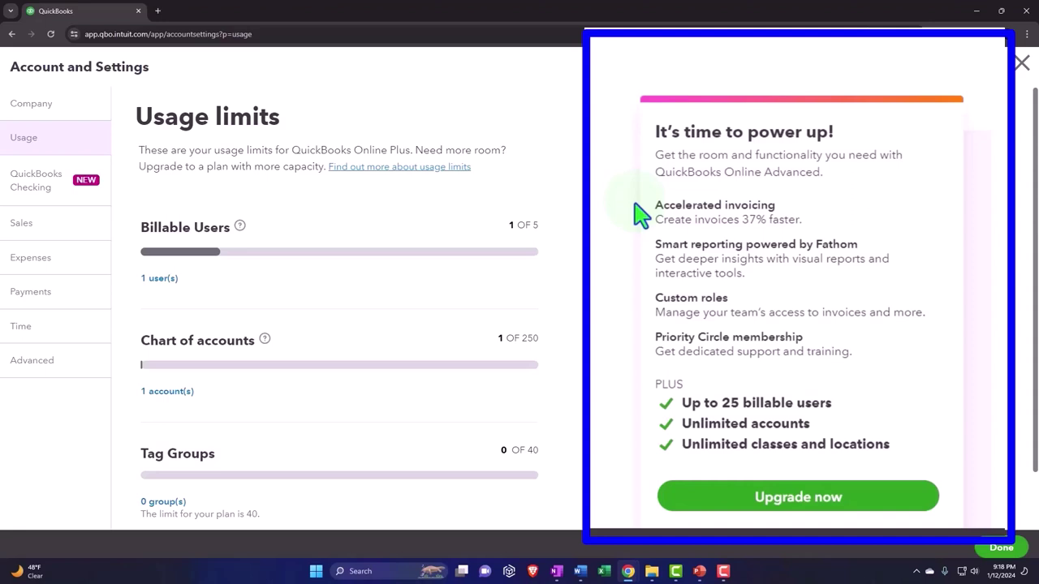
- Open user management from the Billable Users usage entry and show the list of accountants
{"action": "scroll", "coordinate": [637, 213], "scroll_direction": "down", "scroll_amount": 1}
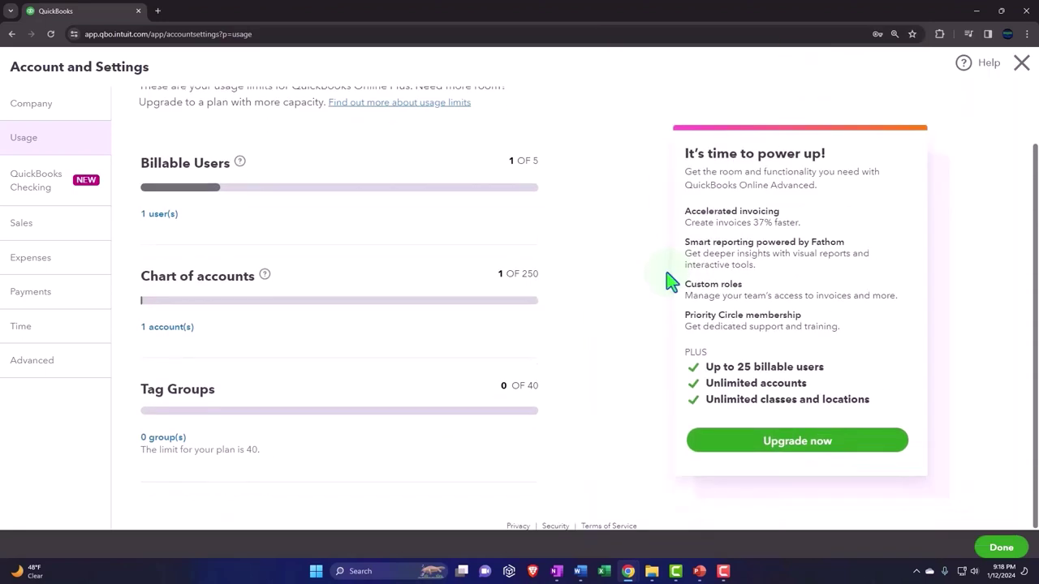
{"action": "left_click", "coordinate": [168, 215]}
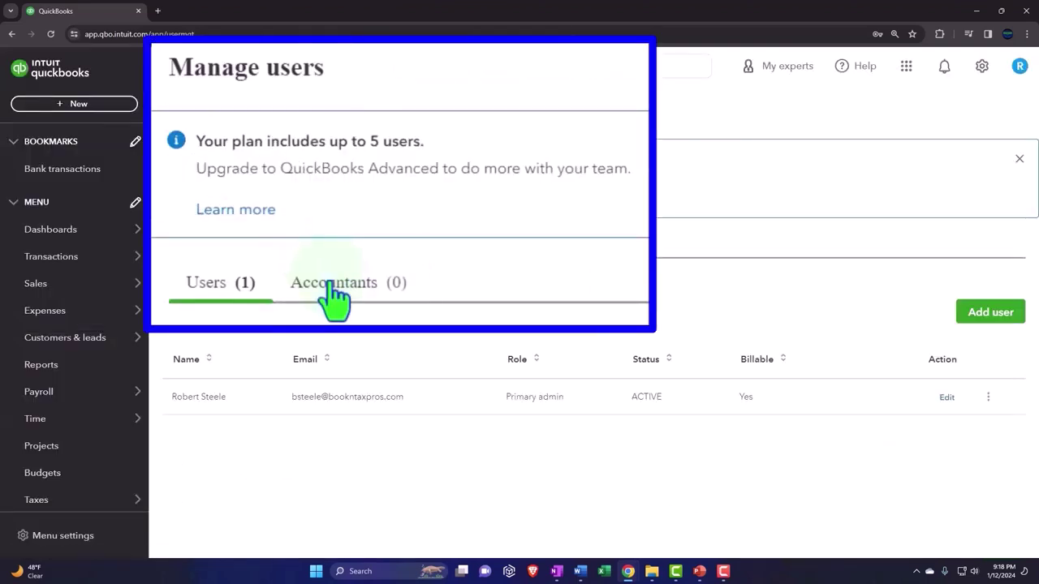
{"action": "left_click", "coordinate": [261, 244]}
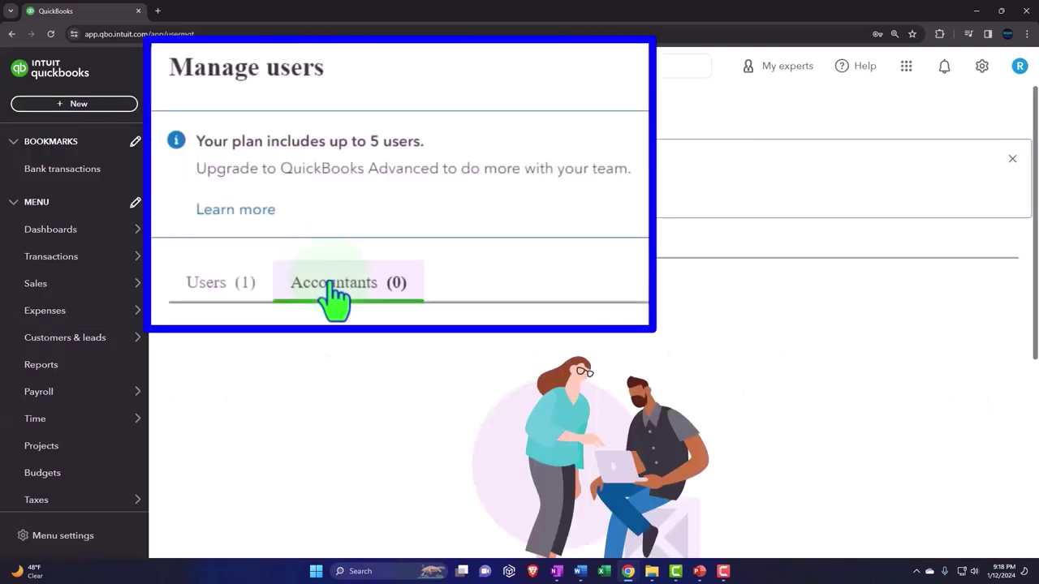
- Return to the Usage limits in Account and settings and open the upgrade offer for QuickBooks Online Advanced
{"action": "left_click", "coordinate": [981, 80]}
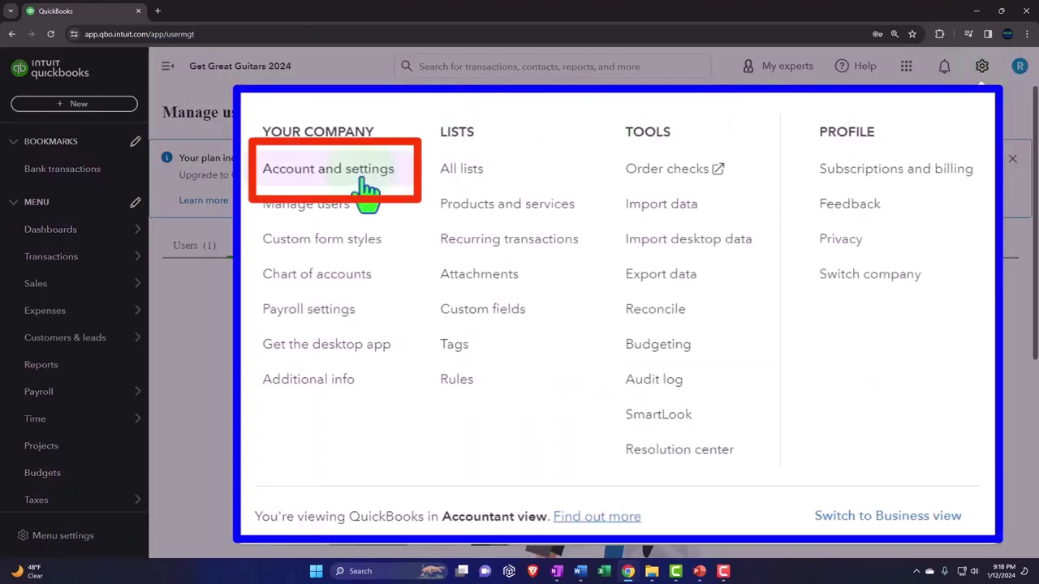
{"action": "left_click", "coordinate": [541, 162]}
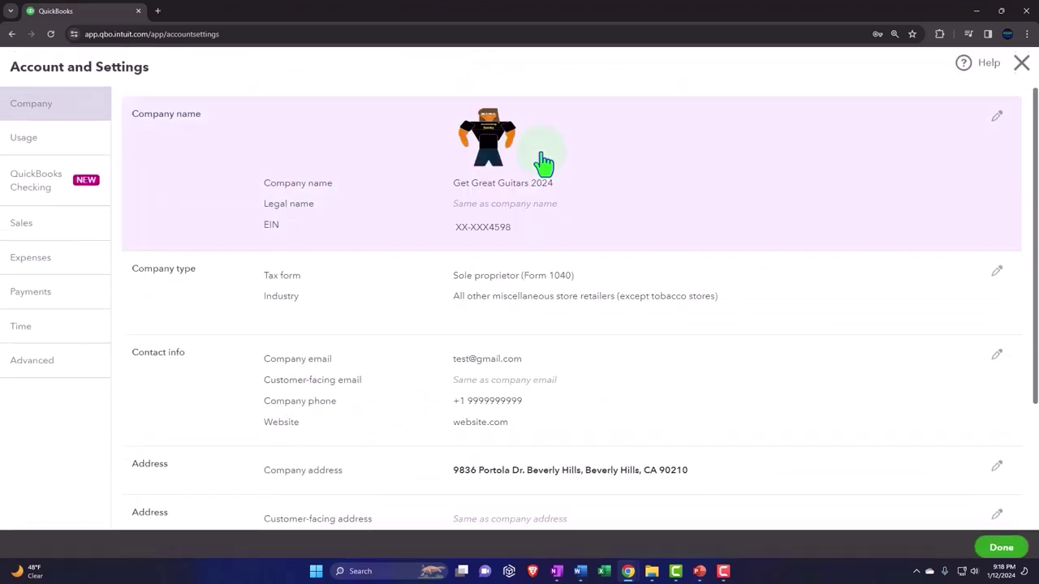
{"action": "left_click", "coordinate": [47, 149]}
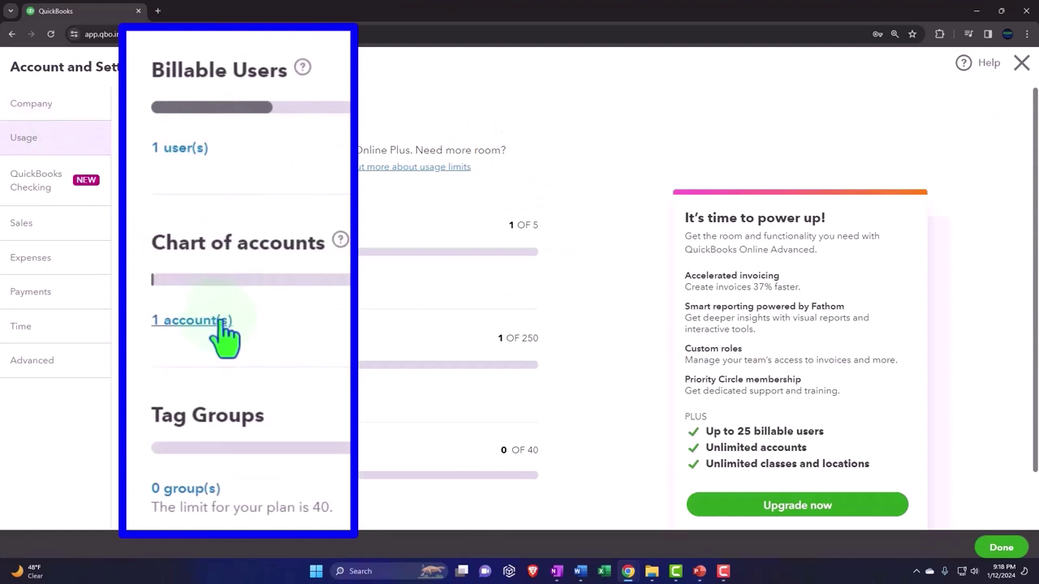
{"action": "scroll", "coordinate": [614, 309], "scroll_direction": "down", "scroll_amount": 1}
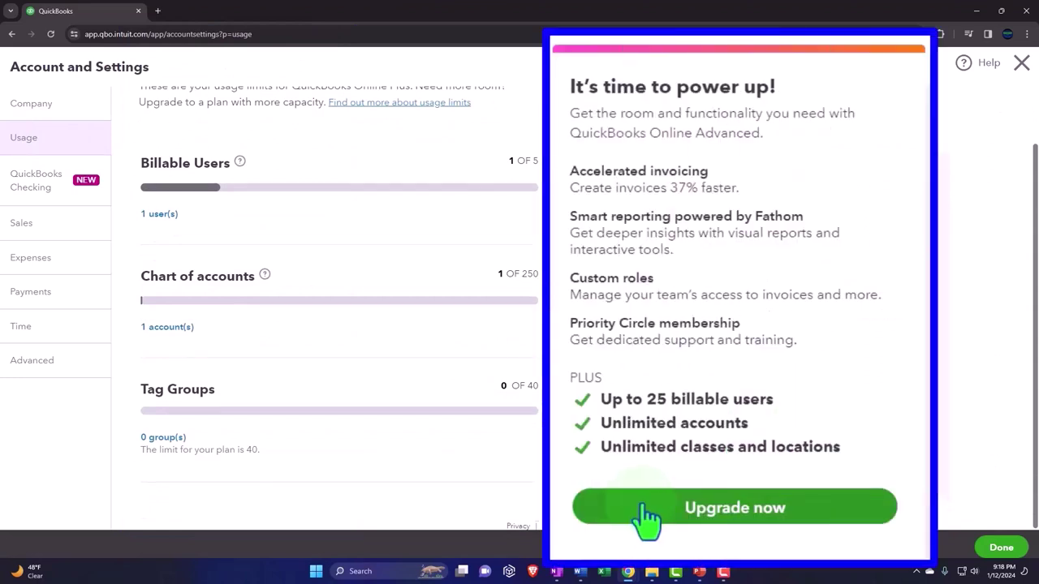
{"action": "left_click", "coordinate": [648, 511]}
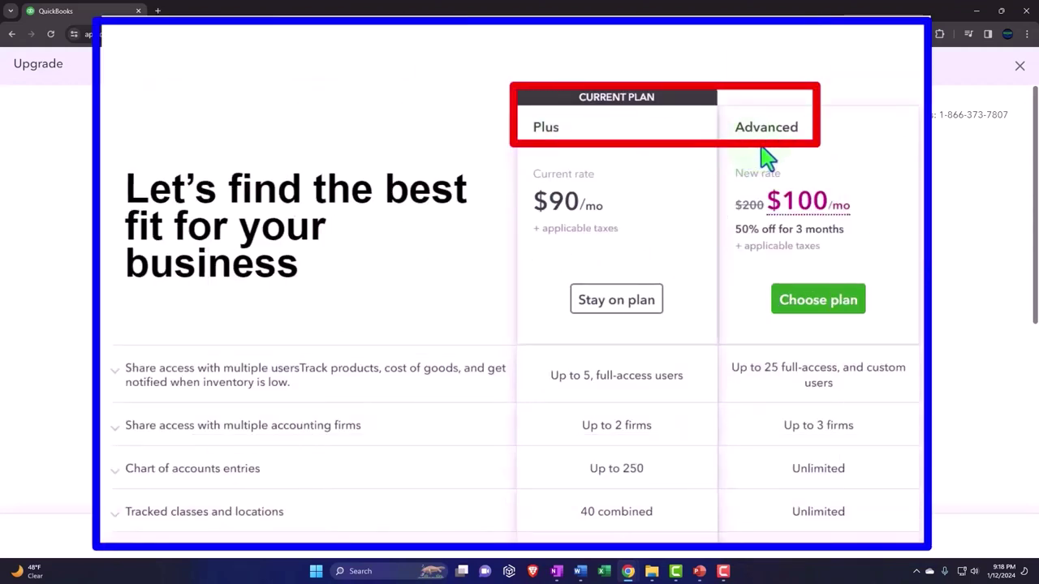
- Compare the Plus and Advanced plan features through the whole comparison table, then close the upgrade page
{"action": "scroll", "coordinate": [761, 150], "scroll_direction": "down", "scroll_amount": 1}
{"action": "scroll", "coordinate": [737, 158], "scroll_direction": "down", "scroll_amount": 2}
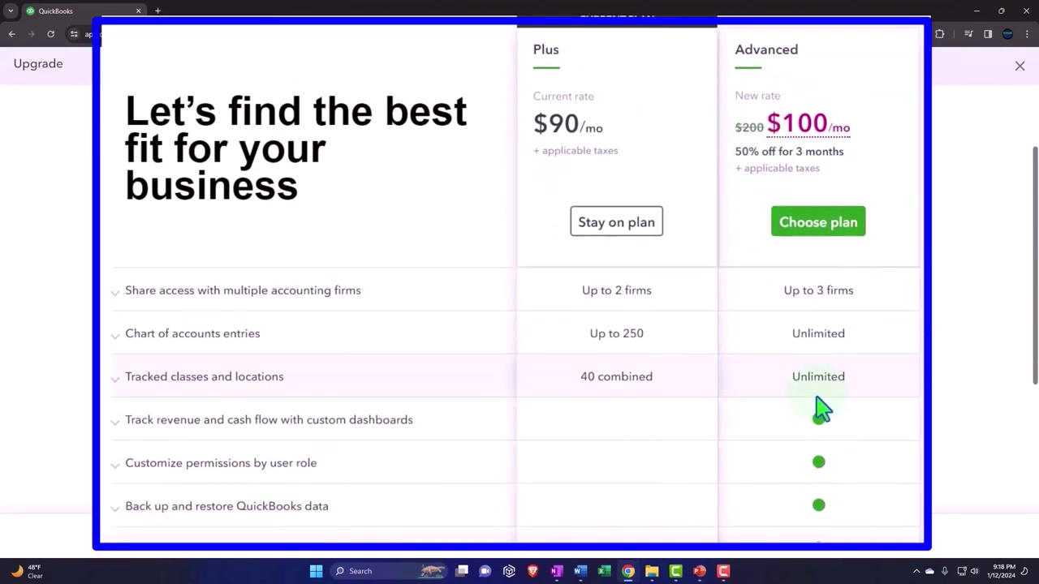
{"action": "scroll", "coordinate": [818, 409], "scroll_direction": "up", "scroll_amount": 1}
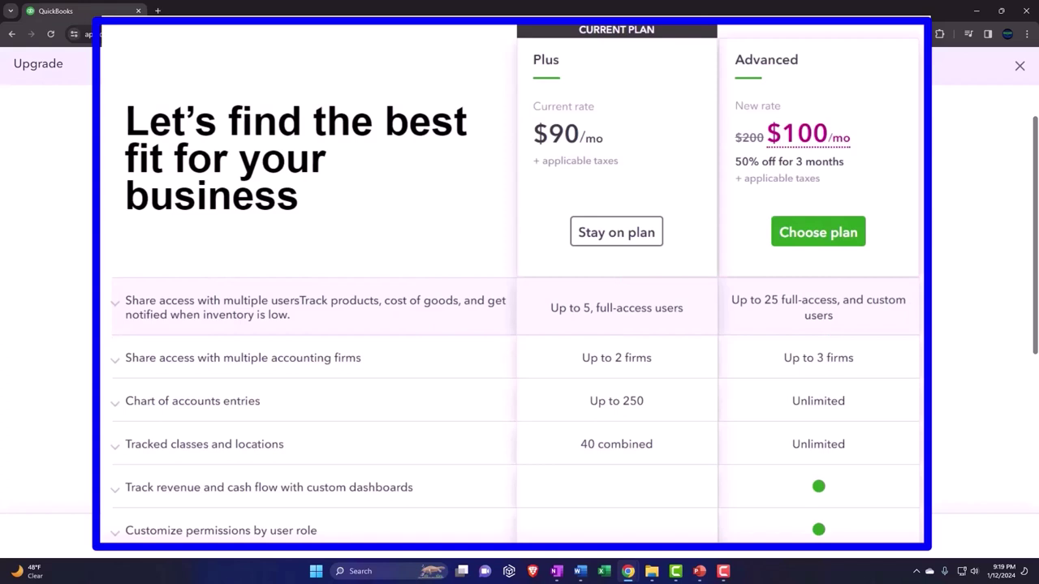
{"action": "scroll", "coordinate": [519, 365], "scroll_direction": "down", "scroll_amount": 1}
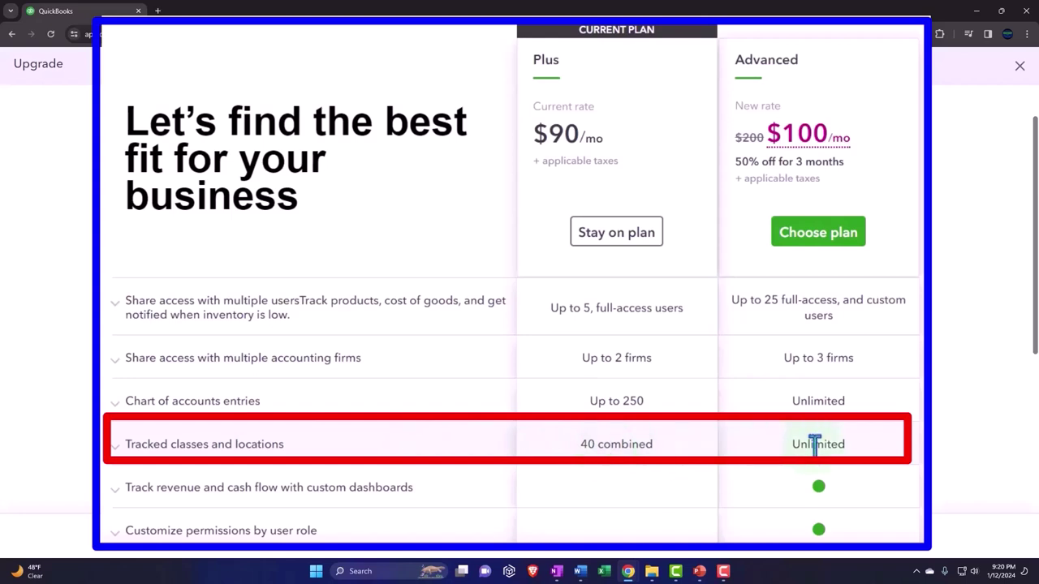
{"action": "scroll", "coordinate": [361, 467], "scroll_direction": "down", "scroll_amount": 1}
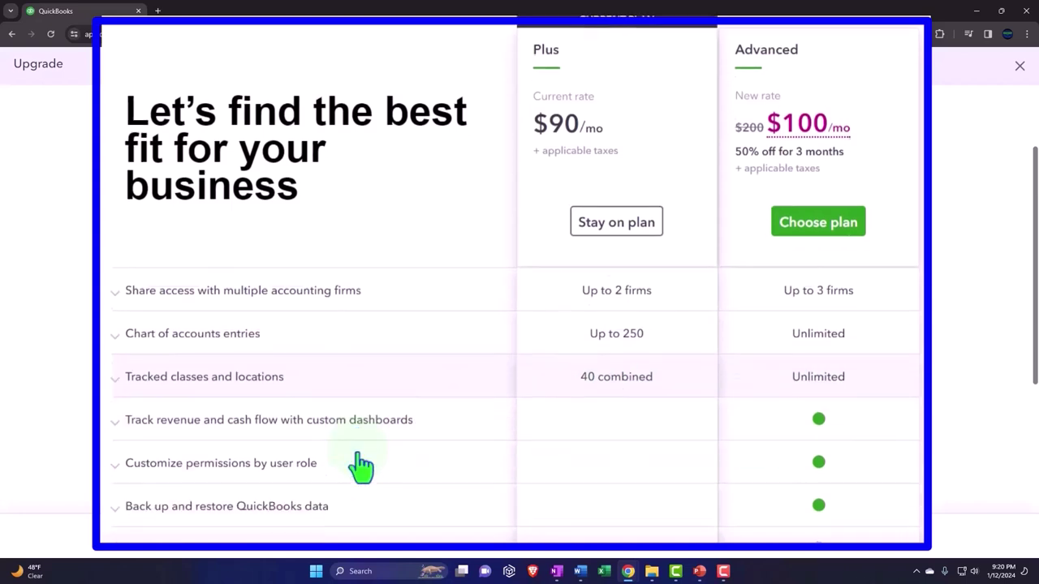
{"action": "scroll", "coordinate": [361, 466], "scroll_direction": "down", "scroll_amount": 6}
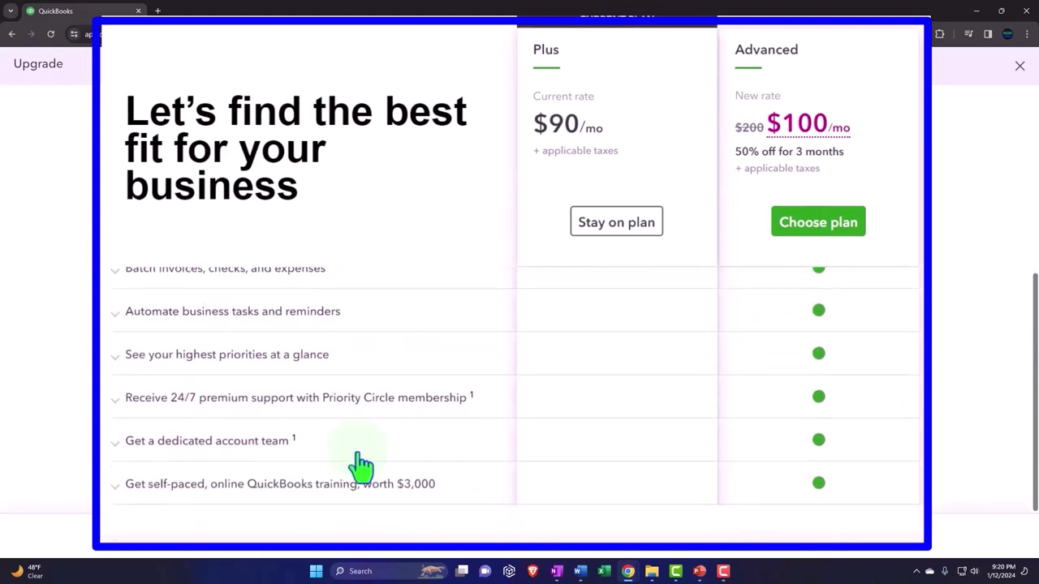
{"action": "scroll", "coordinate": [361, 467], "scroll_direction": "up", "scroll_amount": 7}
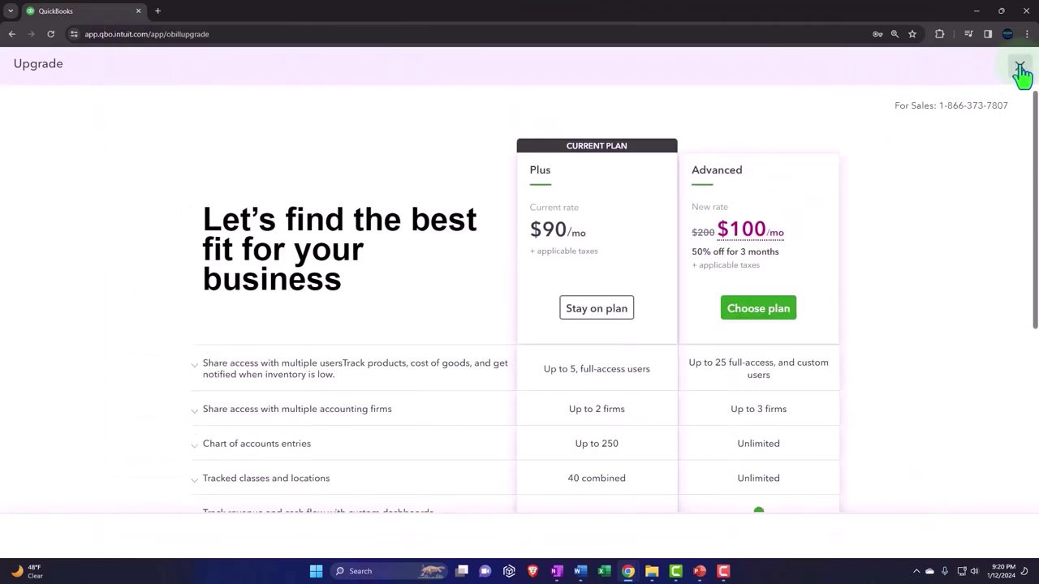
{"action": "left_click", "coordinate": [1020, 68]}
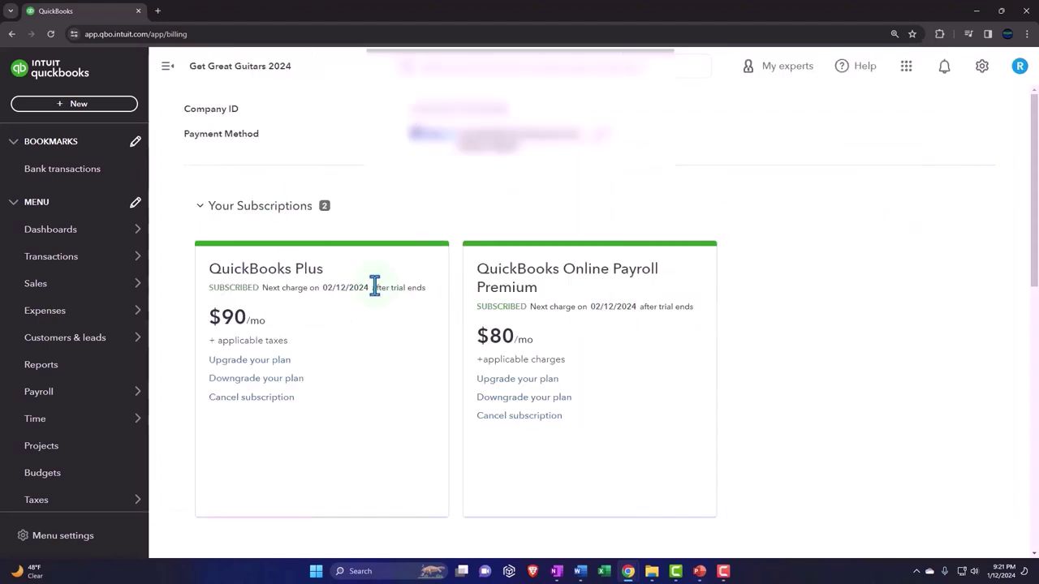
- Go back to the dashboard and reopen the Usage limits in Account and settings to review the upgrade offer
{"action": "mouse_move", "coordinate": [94, 258]}
{"action": "left_click", "coordinate": [68, 232]}
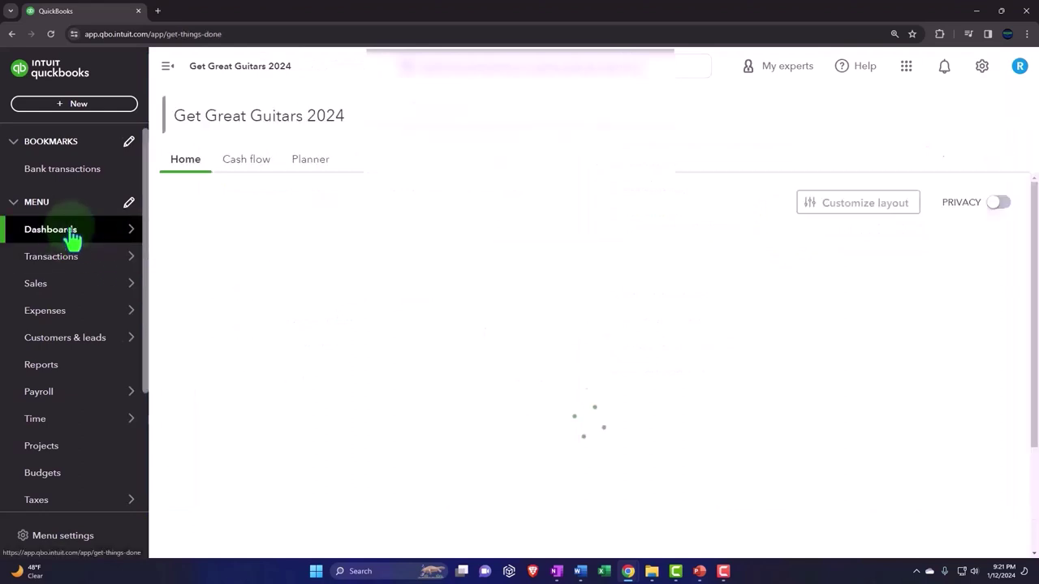
{"action": "left_click", "coordinate": [982, 75]}
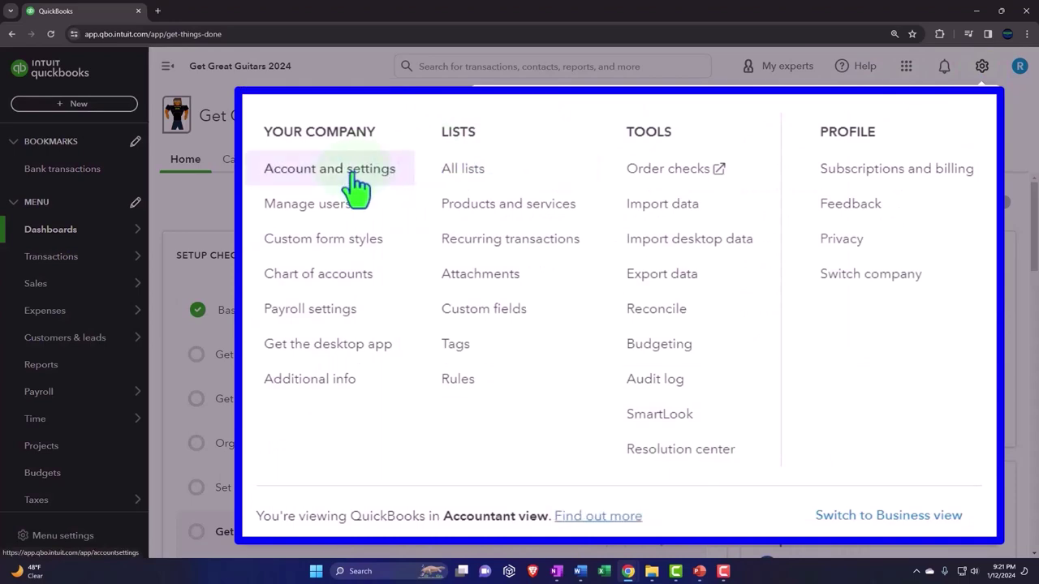
{"action": "left_click", "coordinate": [550, 150]}
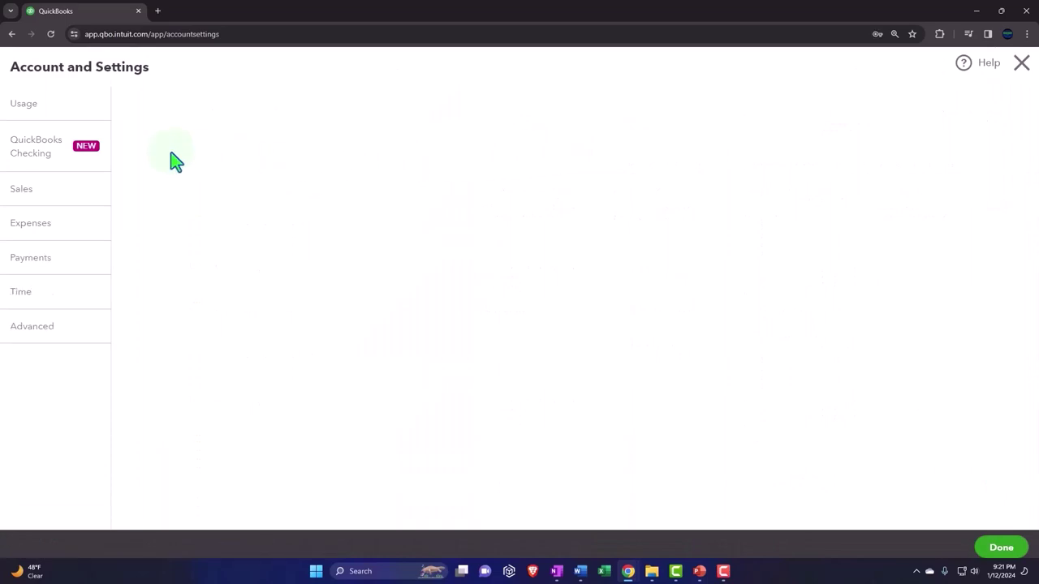
{"action": "left_click", "coordinate": [34, 139]}
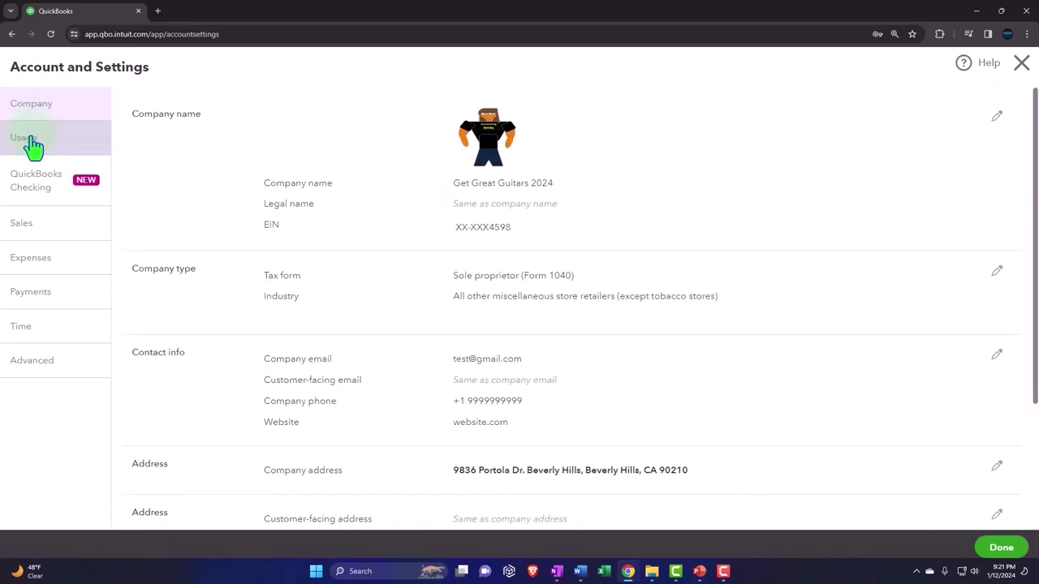
{"action": "scroll", "coordinate": [299, 279], "scroll_direction": "down", "scroll_amount": 1}
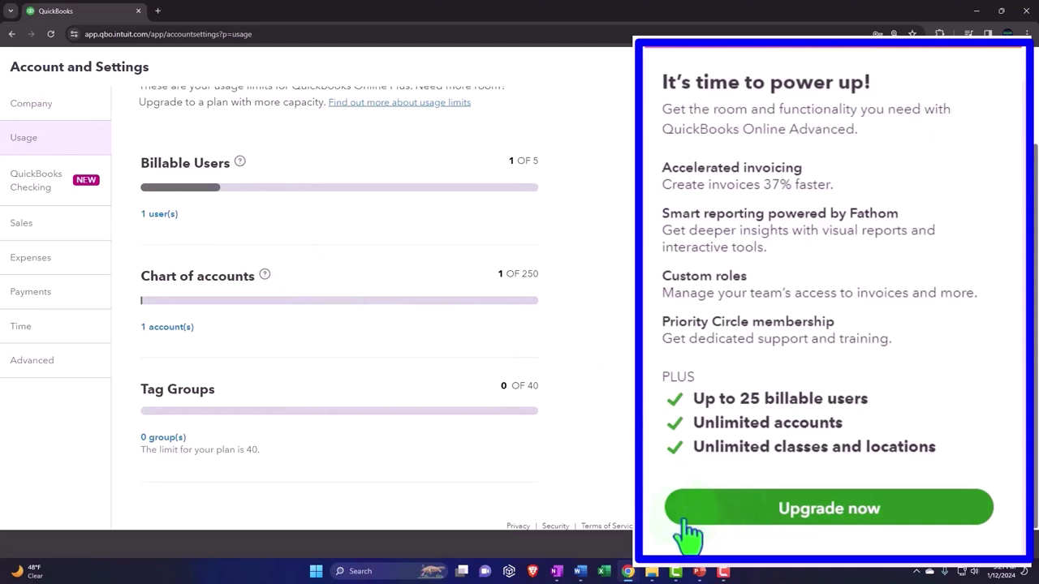
{"action": "scroll", "coordinate": [624, 444], "scroll_direction": "up", "scroll_amount": 1}
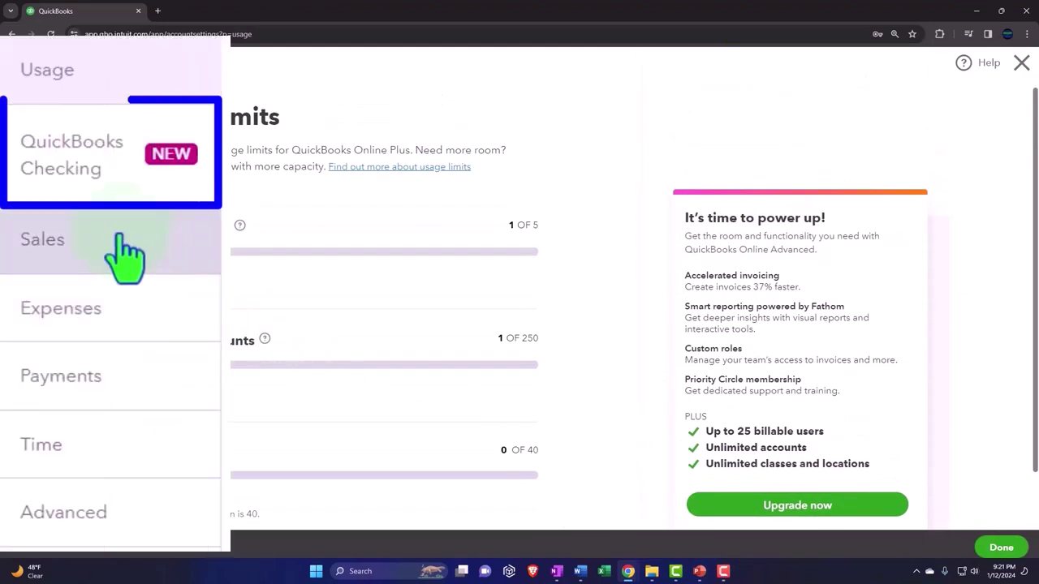
- Open the QuickBooks Checking page of the account settings and review the benefits it offers
{"action": "left_click", "coordinate": [77, 165]}
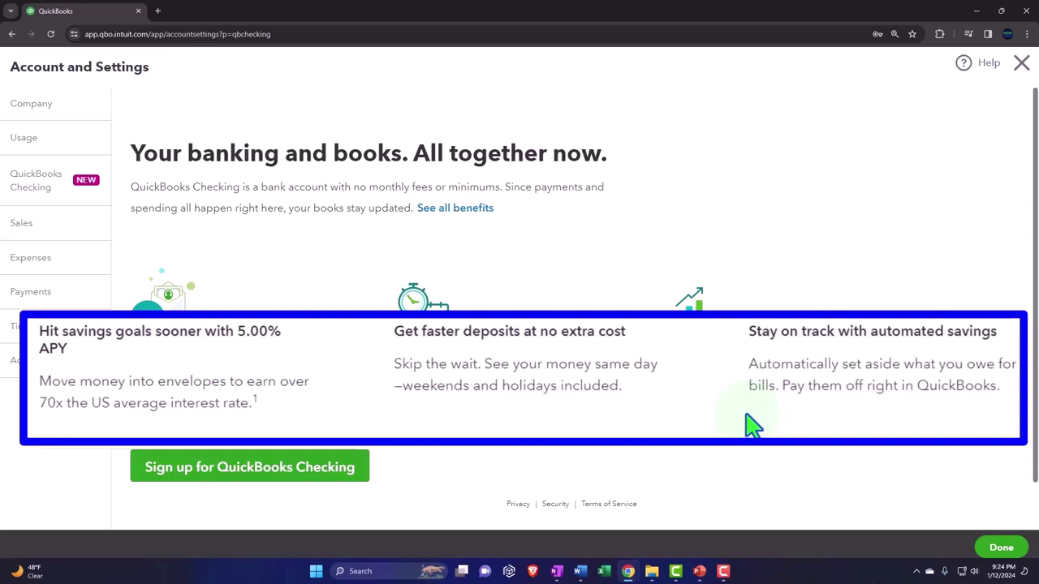
{"action": "scroll", "coordinate": [664, 432], "scroll_direction": "down", "scroll_amount": 1}
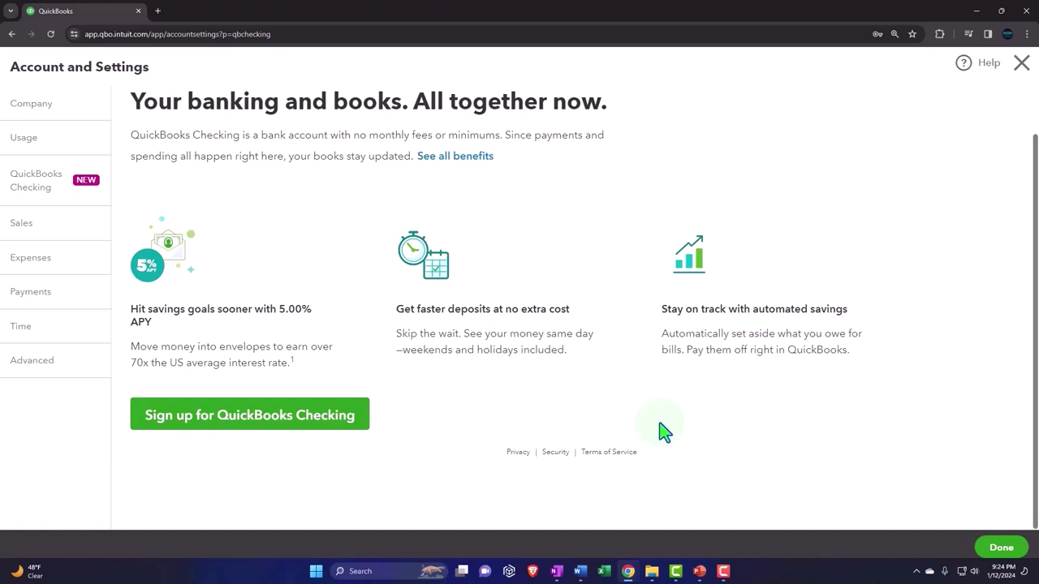
{"action": "scroll", "coordinate": [586, 422], "scroll_direction": "up", "scroll_amount": 1}
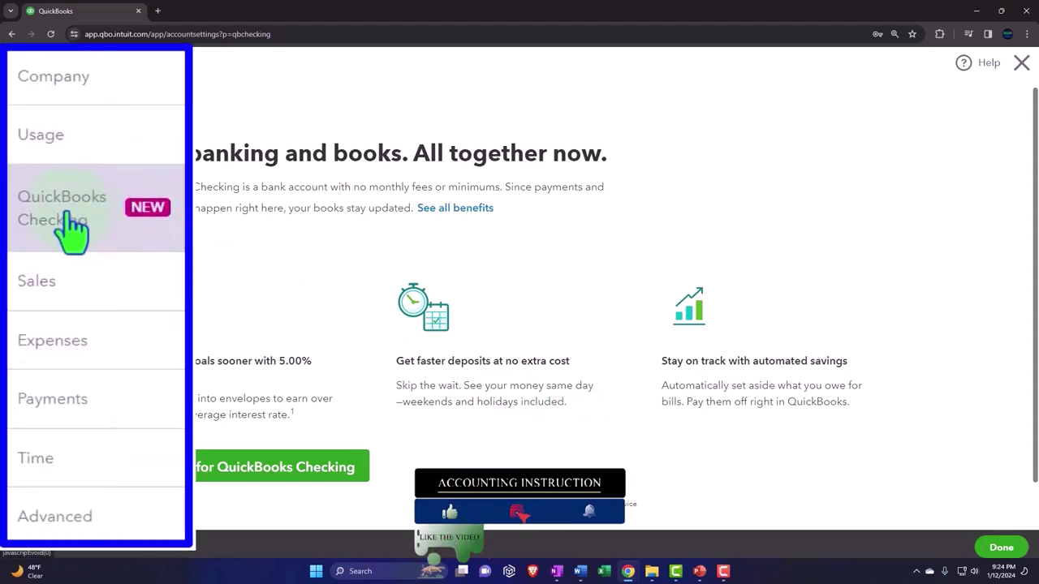
- Open the Sales settings and look through every section from Sales form content to Statements
{"action": "left_click", "coordinate": [88, 290]}
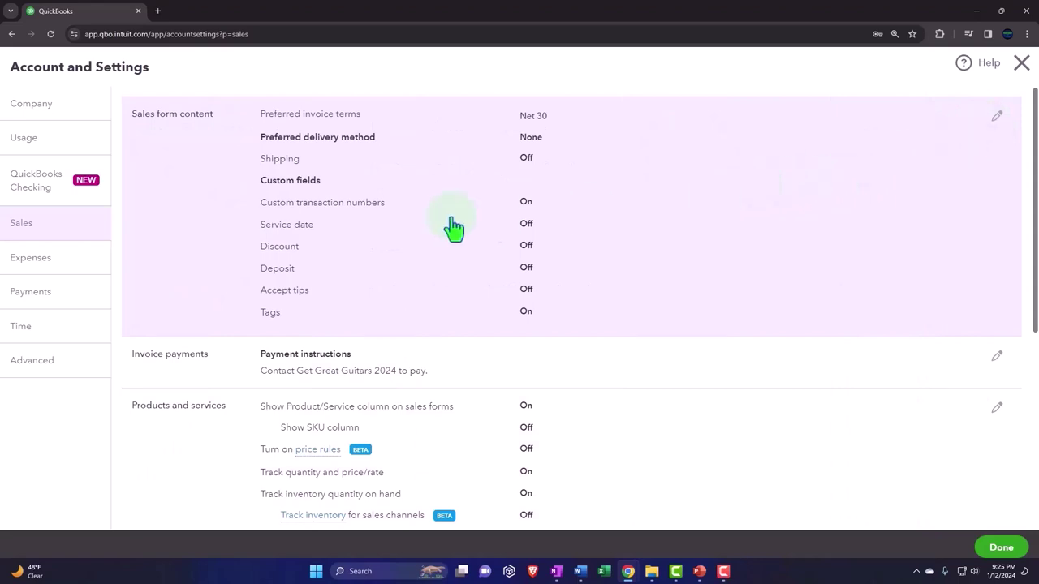
{"action": "scroll", "coordinate": [170, 149], "scroll_direction": "down", "scroll_amount": 2}
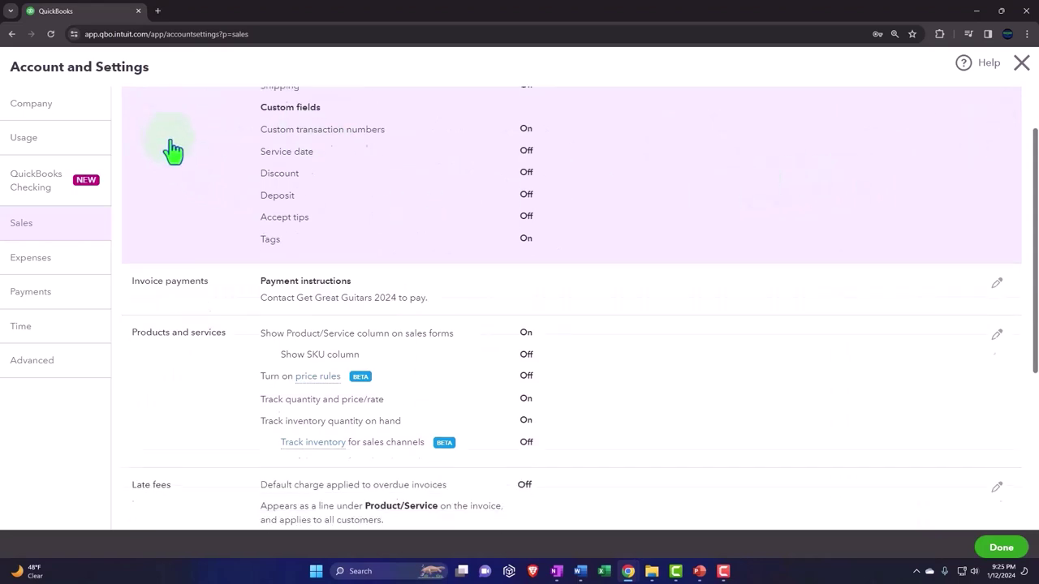
{"action": "scroll", "coordinate": [188, 274], "scroll_direction": "down", "scroll_amount": 1}
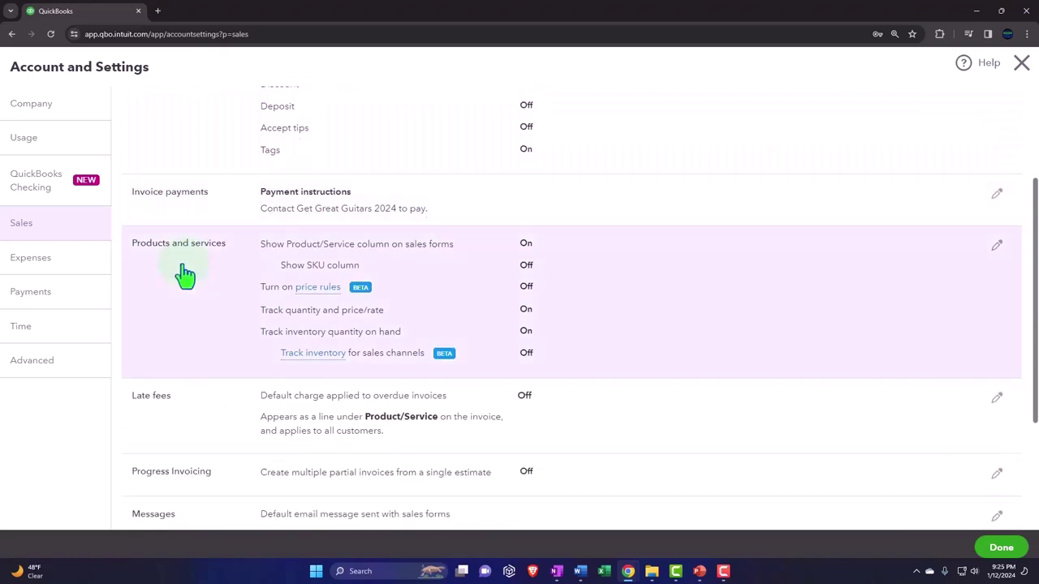
{"action": "scroll", "coordinate": [184, 277], "scroll_direction": "down", "scroll_amount": 1}
{"action": "scroll", "coordinate": [166, 363], "scroll_direction": "down", "scroll_amount": 2}
{"action": "scroll", "coordinate": [169, 348], "scroll_direction": "down", "scroll_amount": 1}
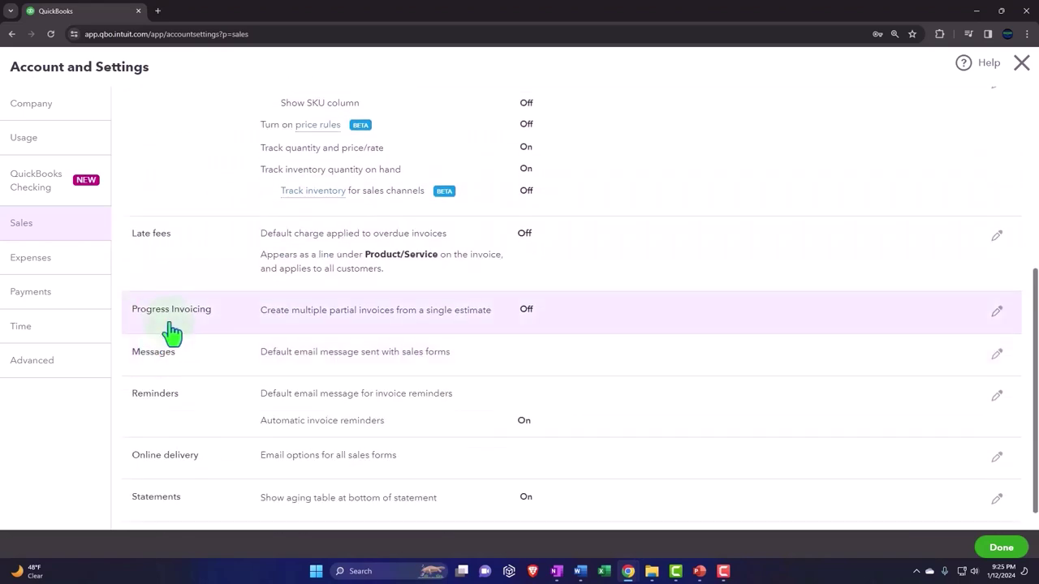
{"action": "scroll", "coordinate": [166, 367], "scroll_direction": "down", "scroll_amount": 1}
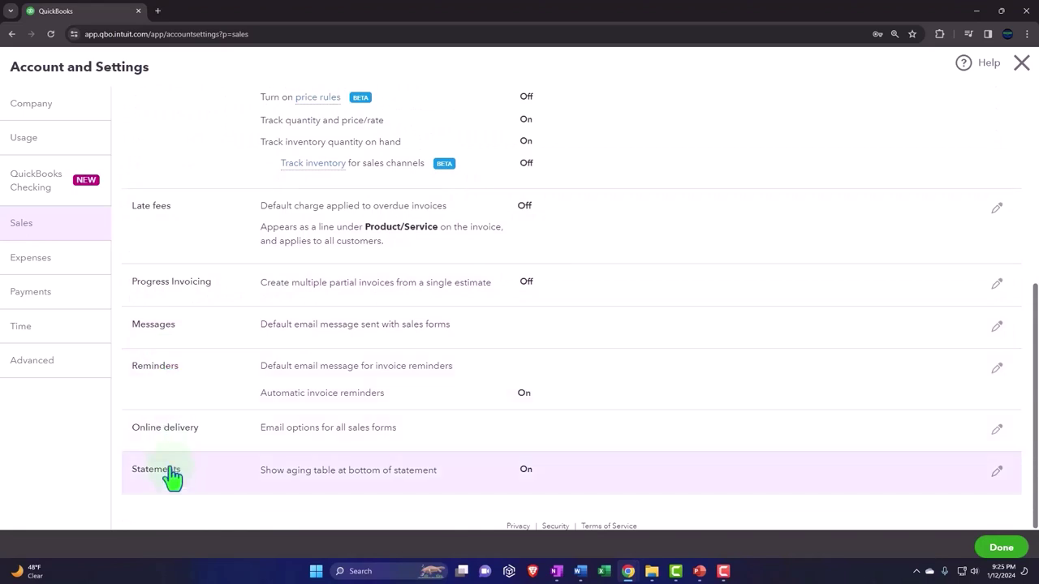
{"action": "scroll", "coordinate": [170, 481], "scroll_direction": "up", "scroll_amount": 5}
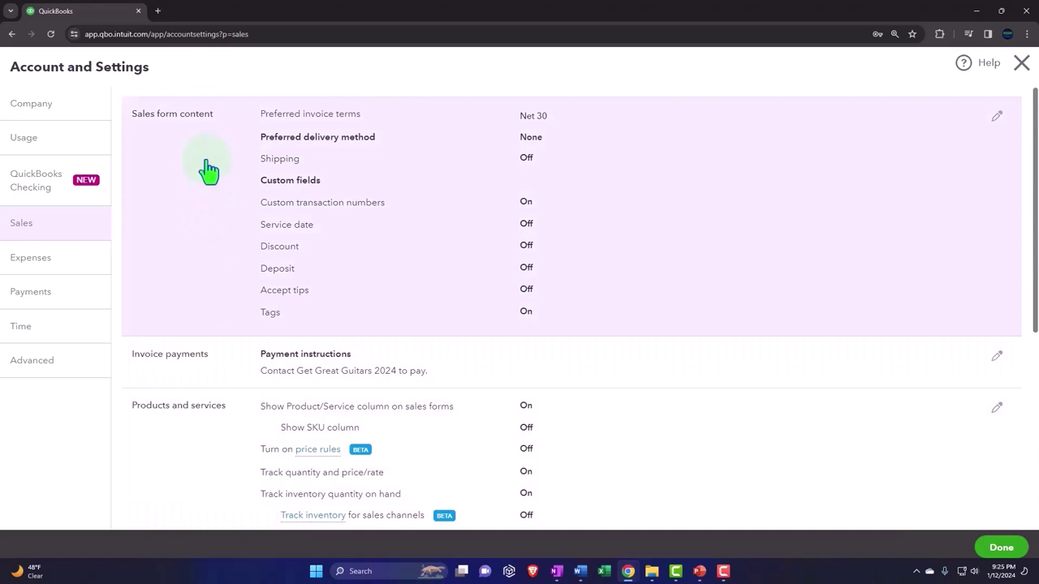
- Open Sales form content for editing and review the invoice terms and delivery method choices, keeping Net 30 and None
{"action": "left_click", "coordinate": [209, 171]}
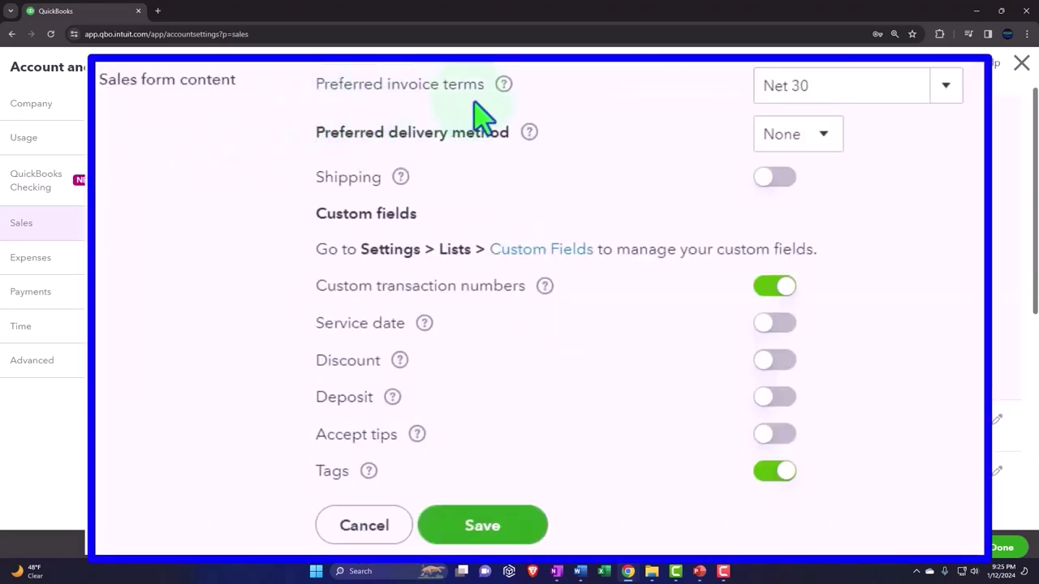
{"action": "left_click", "coordinate": [945, 87]}
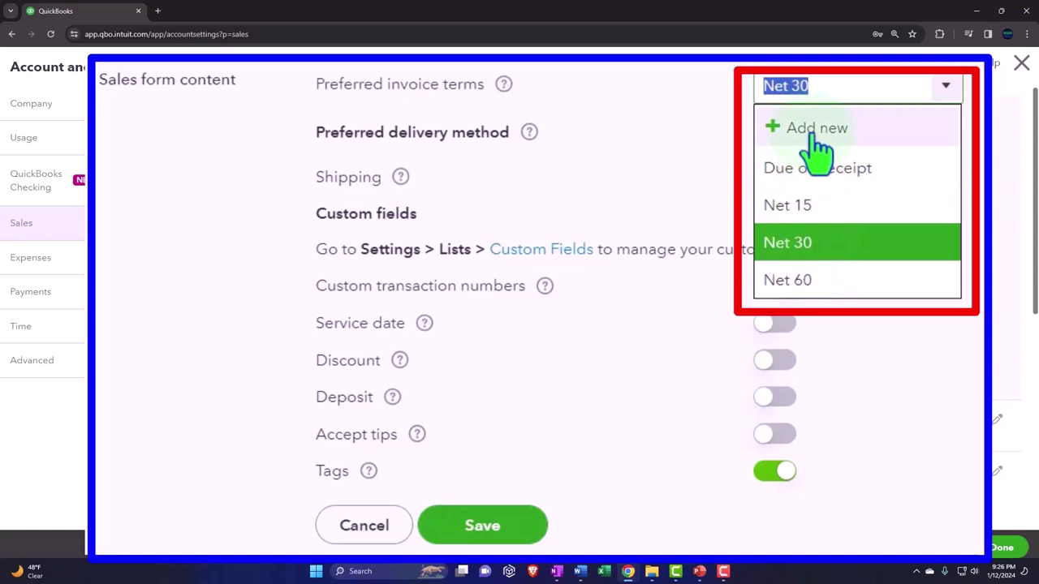
{"action": "left_click", "coordinate": [815, 256]}
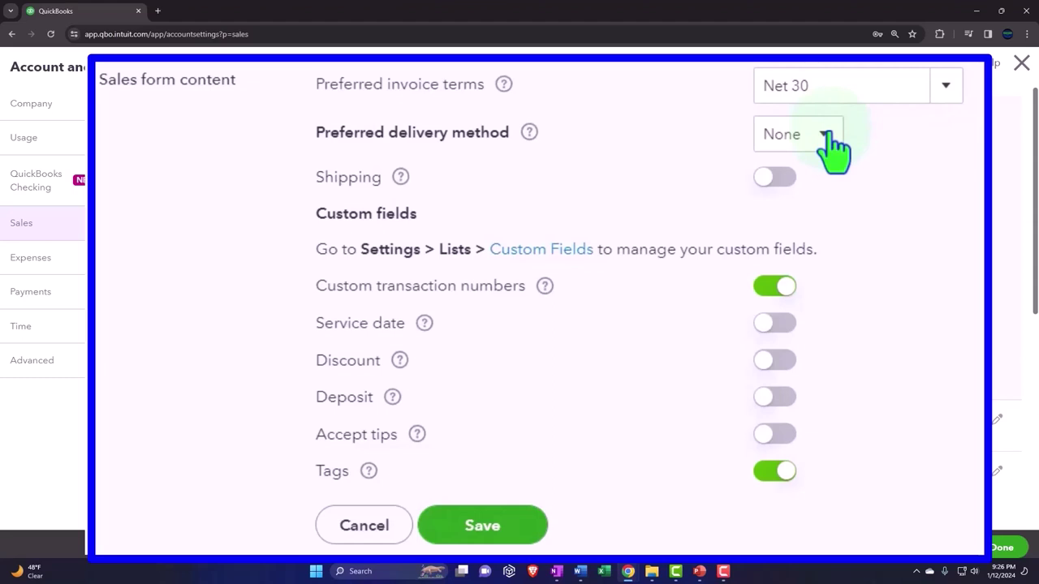
{"action": "left_click", "coordinate": [797, 142]}
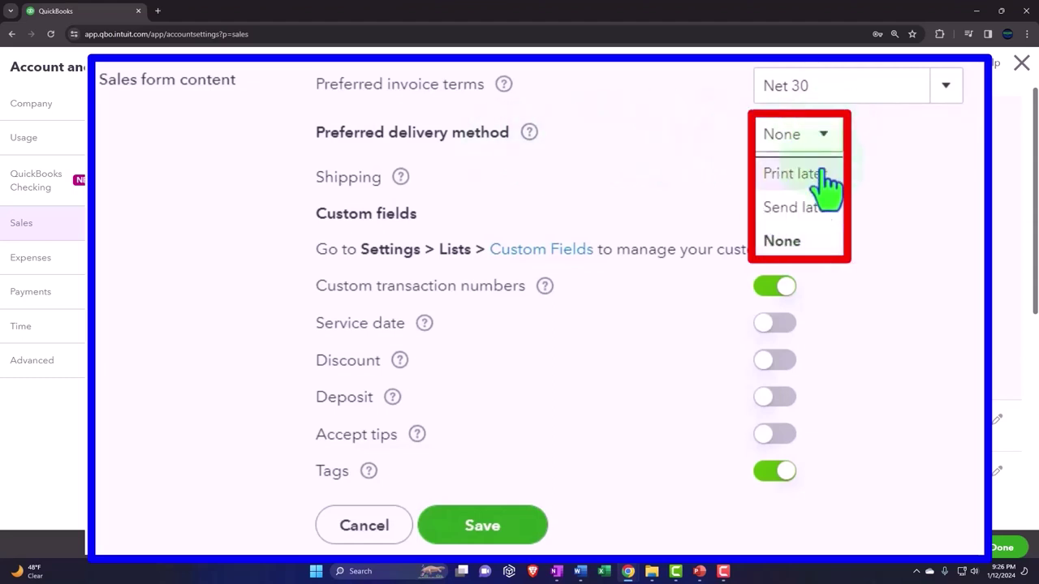
{"action": "left_click", "coordinate": [822, 241]}
- Read the help notes for Preferred delivery method and Shipping, trying the Shipping switch and leaving it off
{"action": "left_click", "coordinate": [528, 135]}
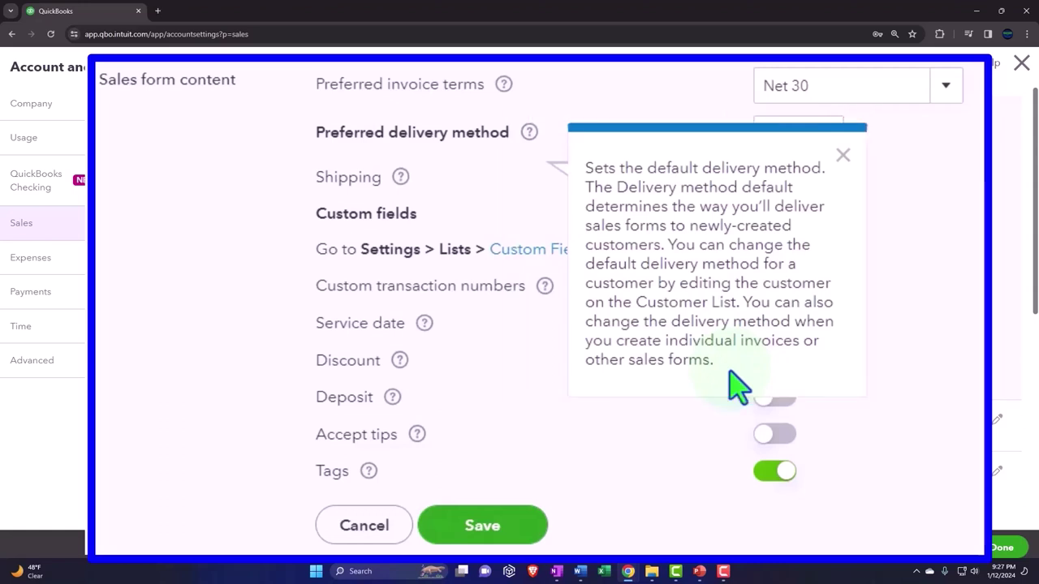
{"action": "left_click", "coordinate": [400, 178]}
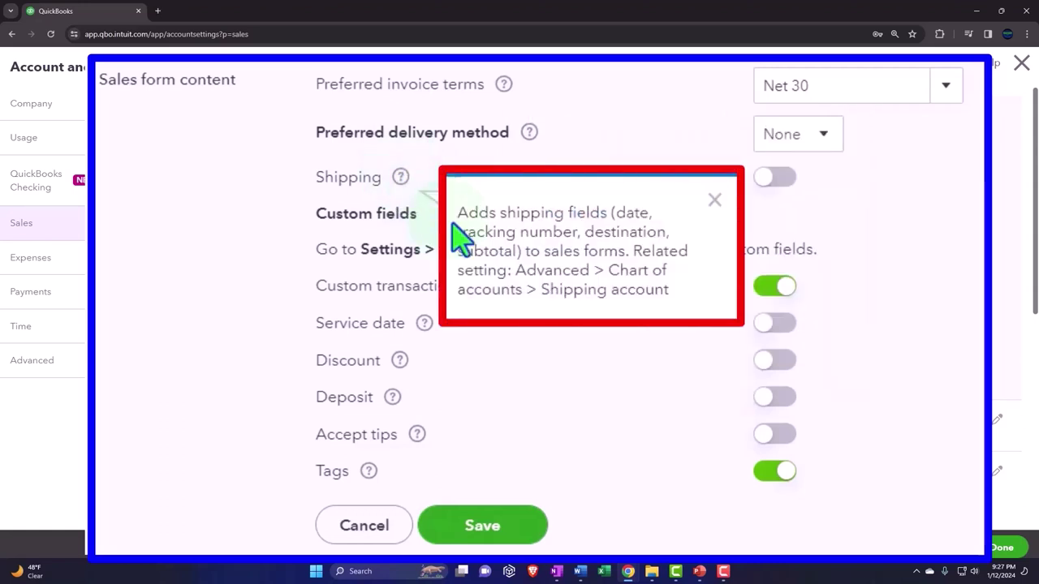
{"action": "left_click", "coordinate": [293, 215]}
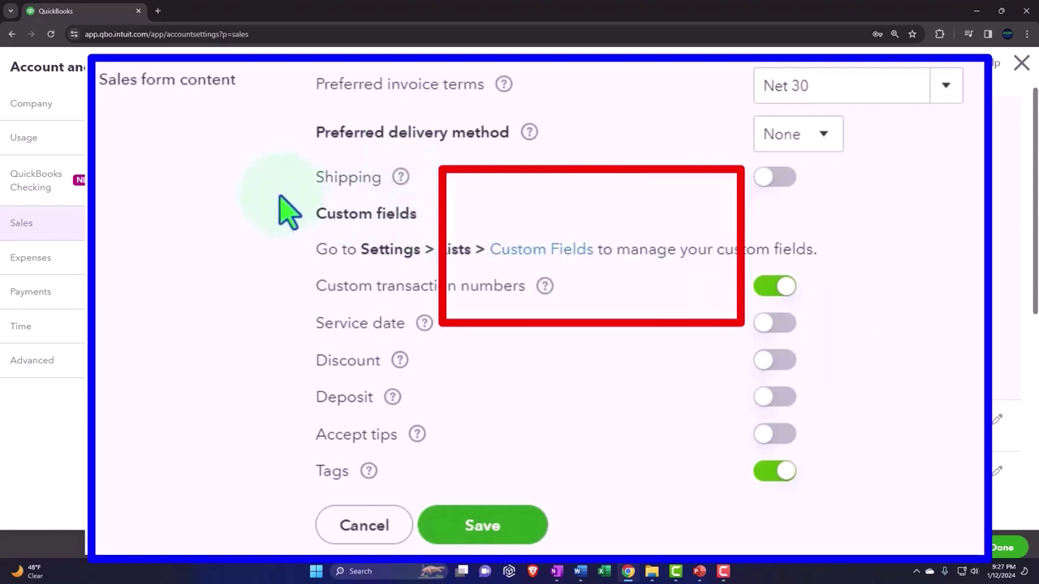
{"action": "left_click", "coordinate": [772, 182]}
{"action": "left_click", "coordinate": [775, 179]}
{"action": "left_click", "coordinate": [400, 178]}
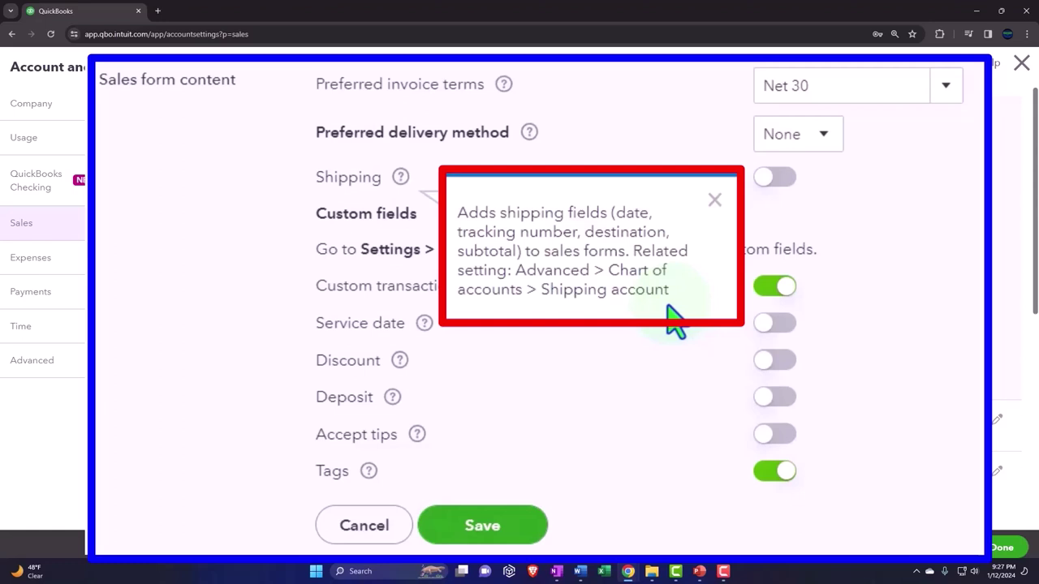
{"action": "left_click", "coordinate": [714, 199]}
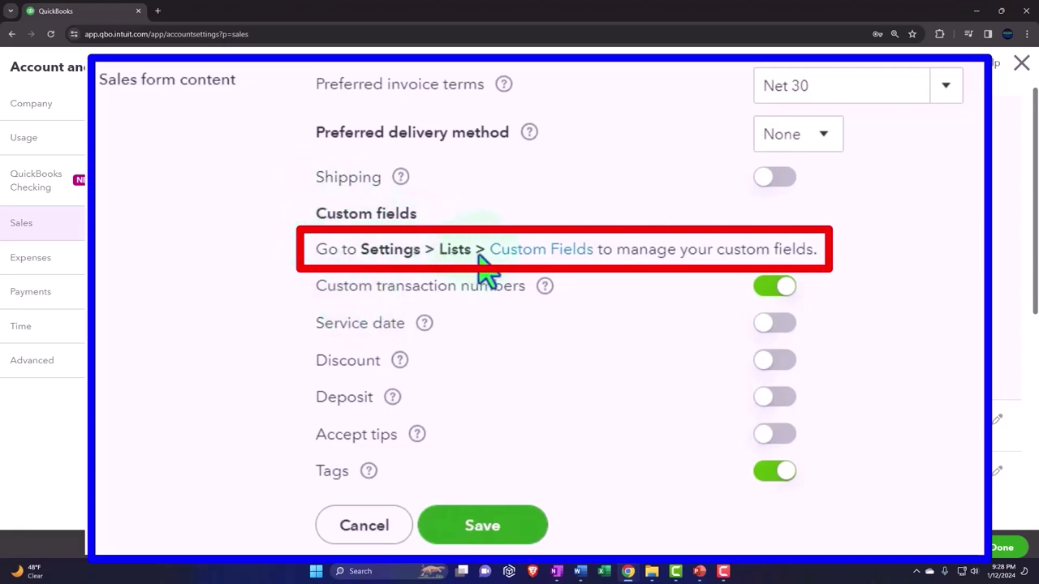
- Read the help notes for Custom transaction numbers, Service date, Discount, Deposit, Accept tips and Tags
{"action": "left_click", "coordinate": [546, 289]}
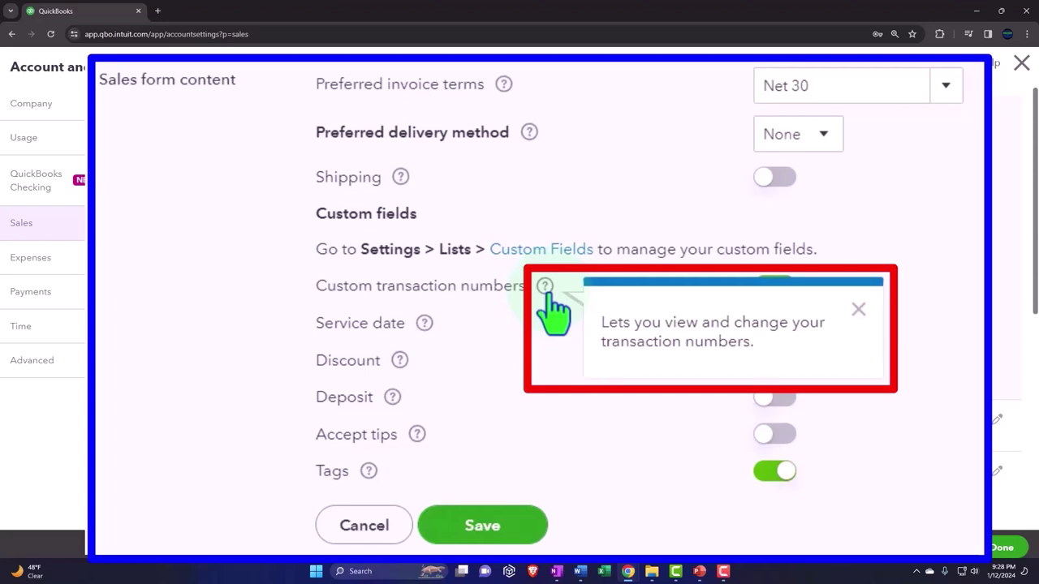
{"action": "left_click", "coordinate": [859, 307]}
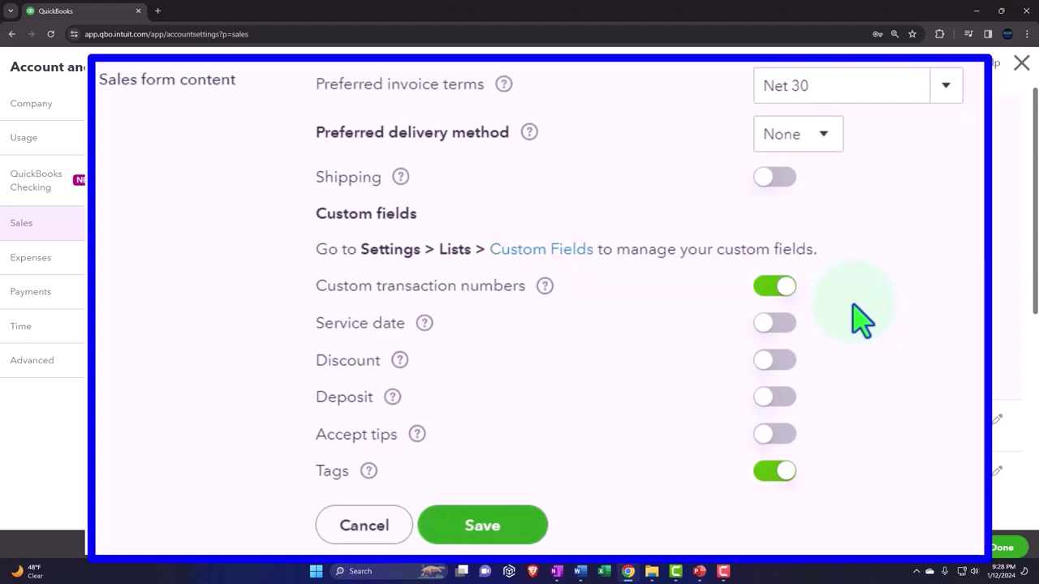
{"action": "left_click", "coordinate": [423, 324]}
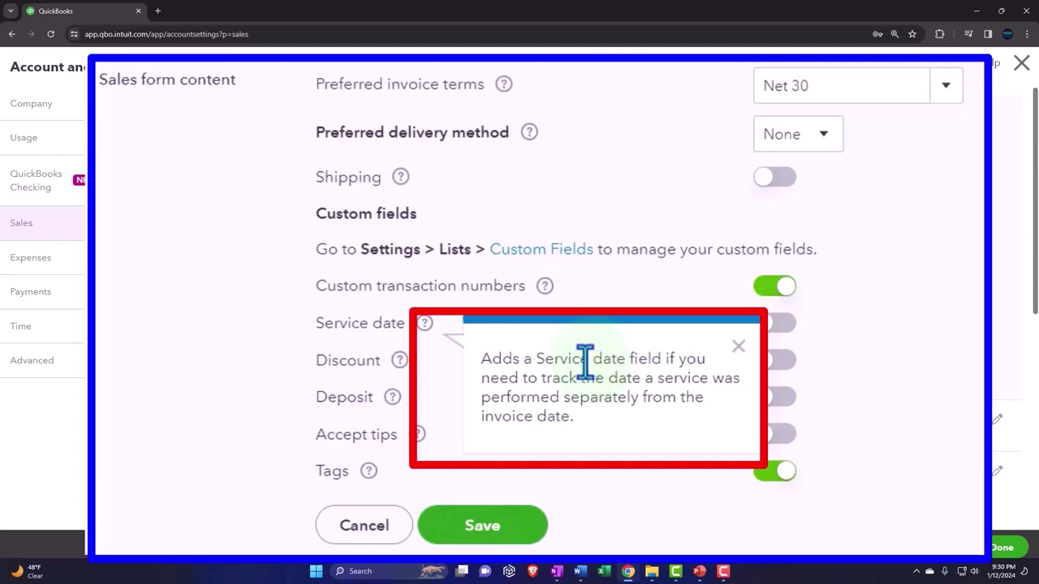
{"action": "left_click", "coordinate": [276, 357]}
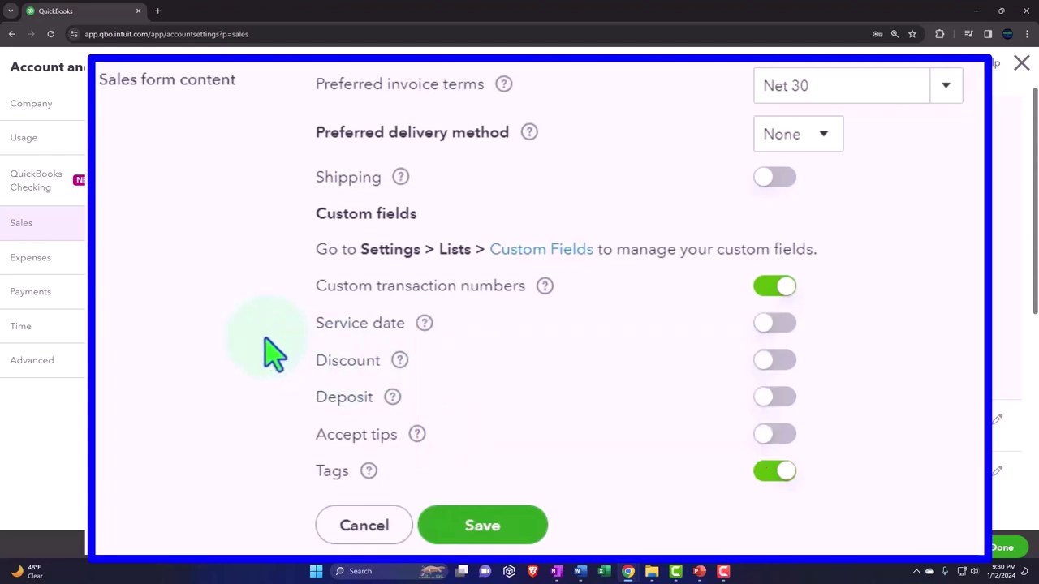
{"action": "left_click", "coordinate": [399, 360]}
{"action": "mouse_move", "coordinate": [394, 408]}
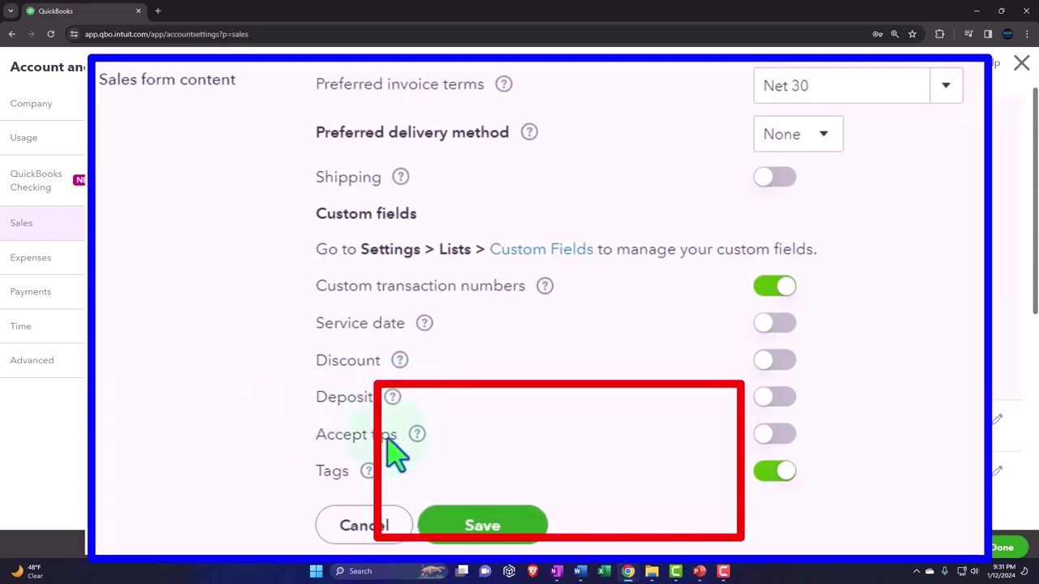
{"action": "mouse_move", "coordinate": [417, 441]}
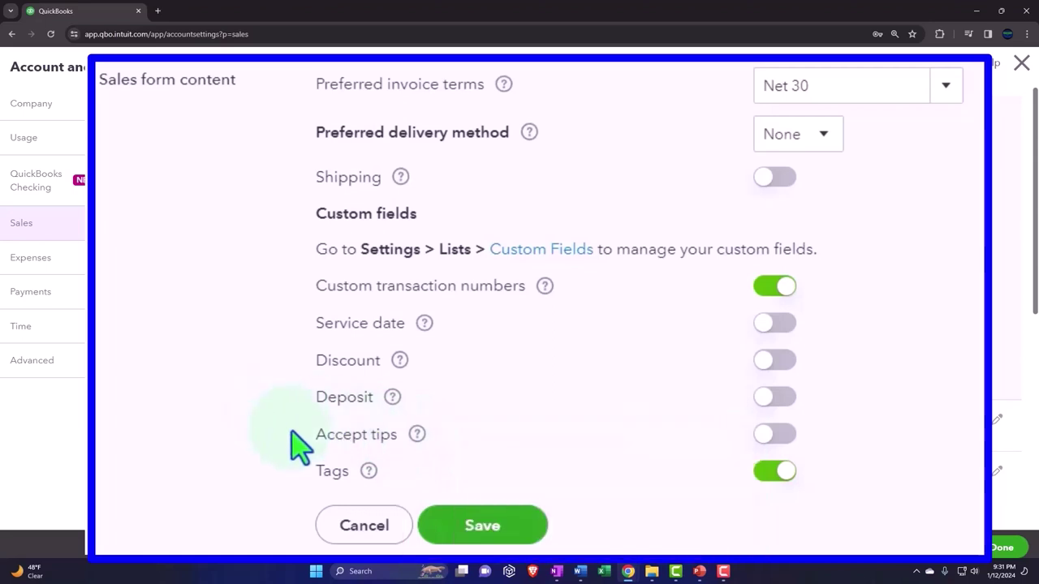
{"action": "mouse_move", "coordinate": [369, 474]}
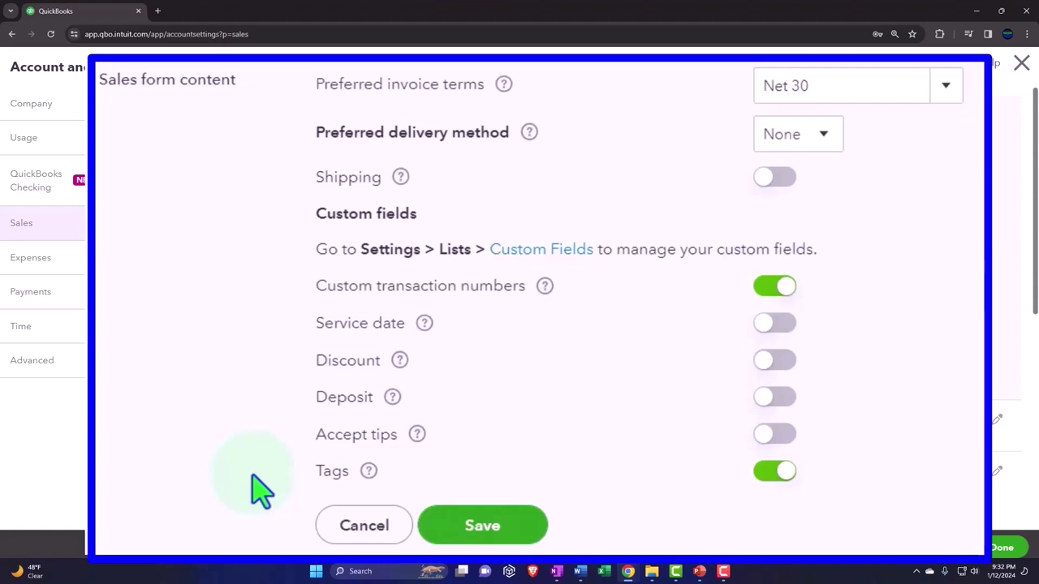
- Leave the account settings without saving and start a new customer invoice
{"action": "left_click", "coordinate": [1020, 65]}
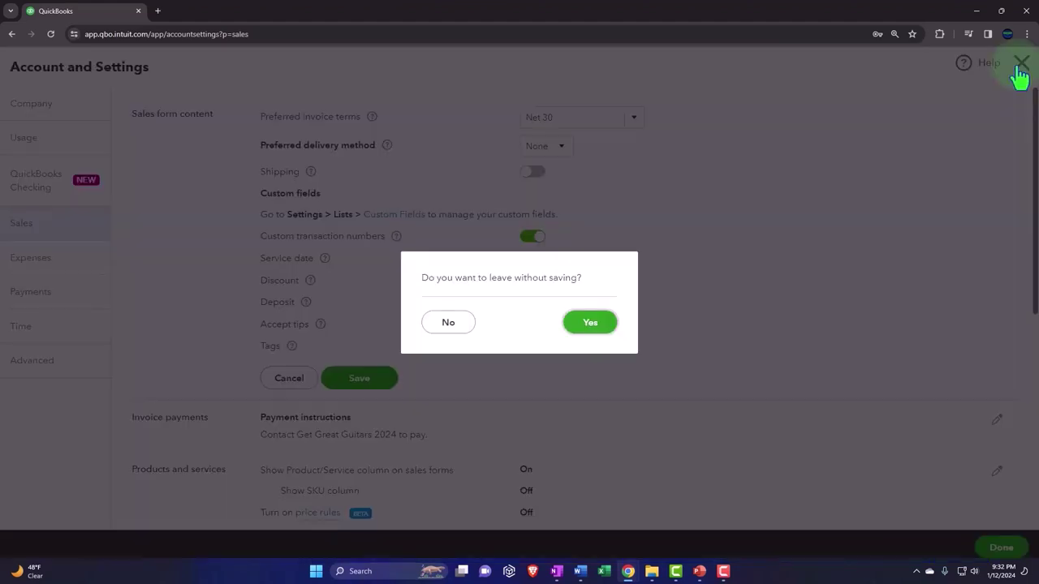
{"action": "left_click", "coordinate": [720, 280]}
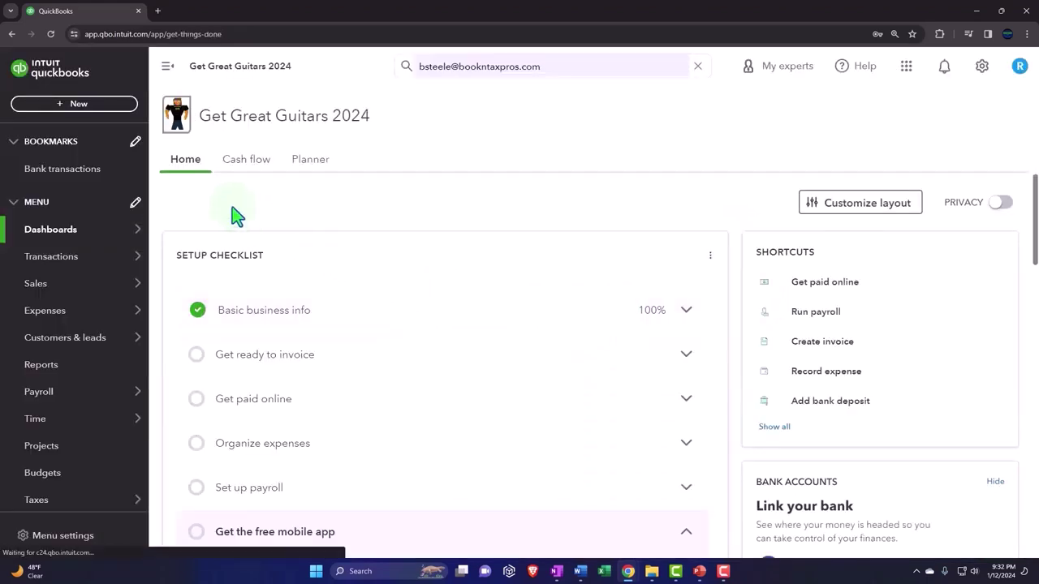
{"action": "left_click", "coordinate": [85, 105]}
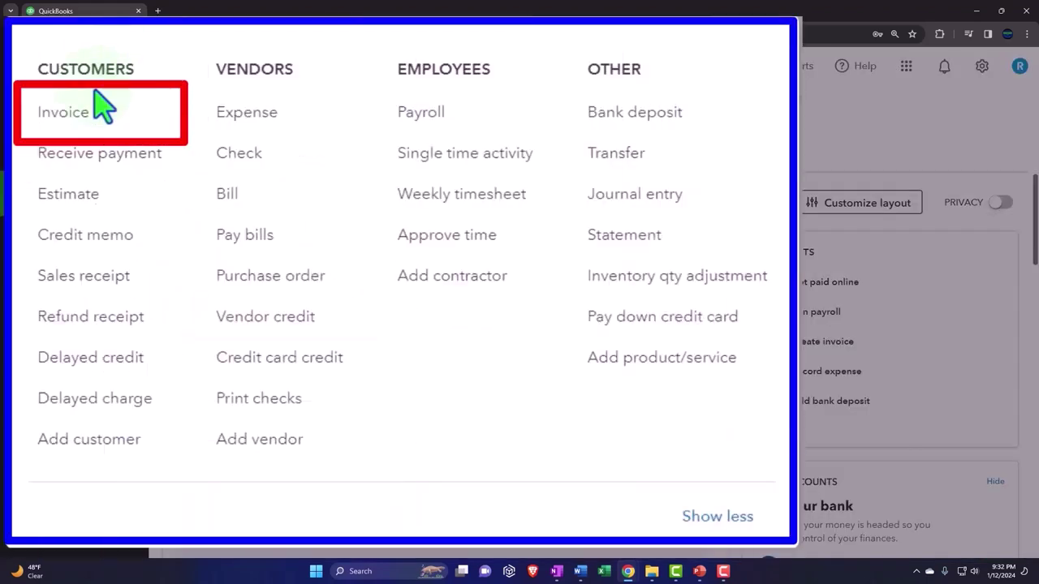
{"action": "left_click", "coordinate": [104, 122]}
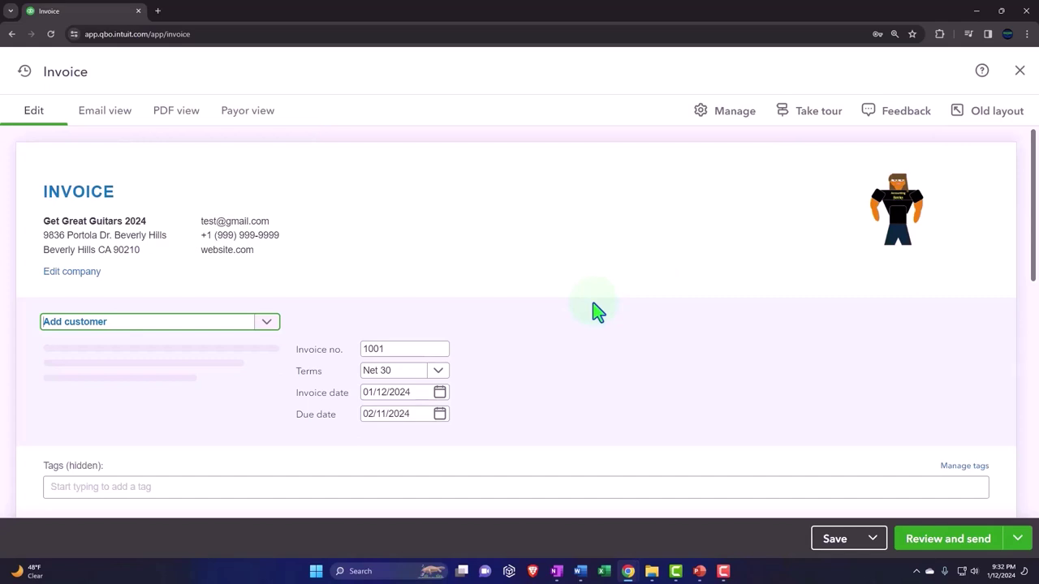
- Examine the company details, terms, dates and tags on the new invoice form, moving the incognito window with the old layout aside
{"action": "scroll", "coordinate": [597, 312], "scroll_direction": "down", "scroll_amount": 2}
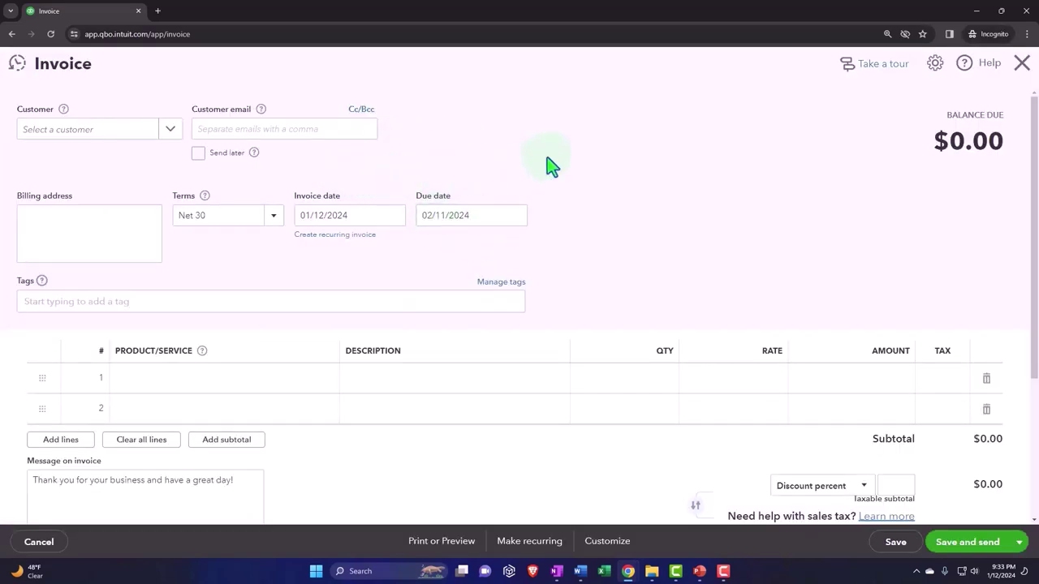
{"action": "left_click_drag", "start_coordinate": [412, 18], "coordinate": [1038, 243]}
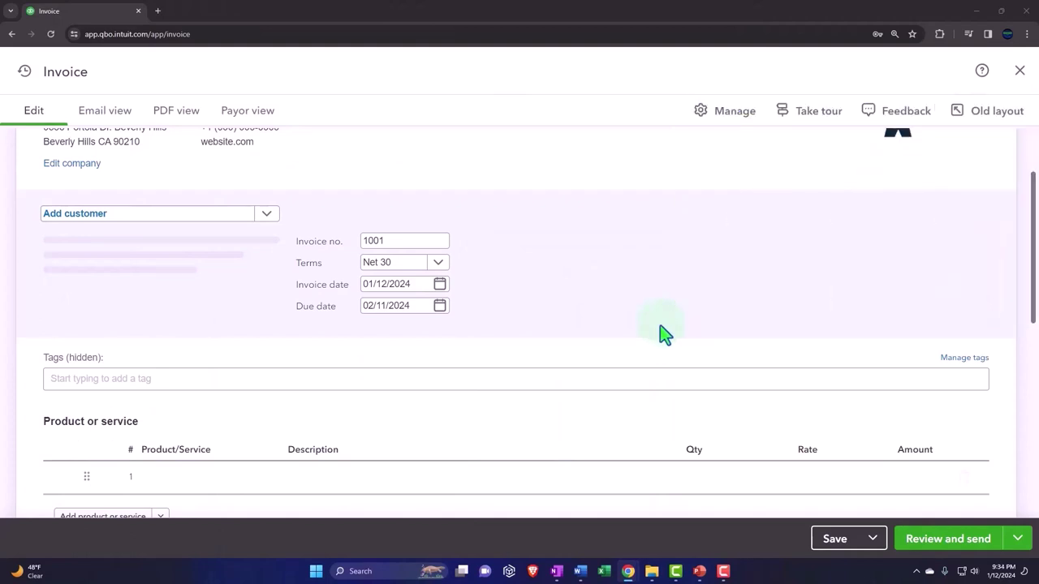
{"action": "scroll", "coordinate": [661, 333], "scroll_direction": "up", "scroll_amount": 2}
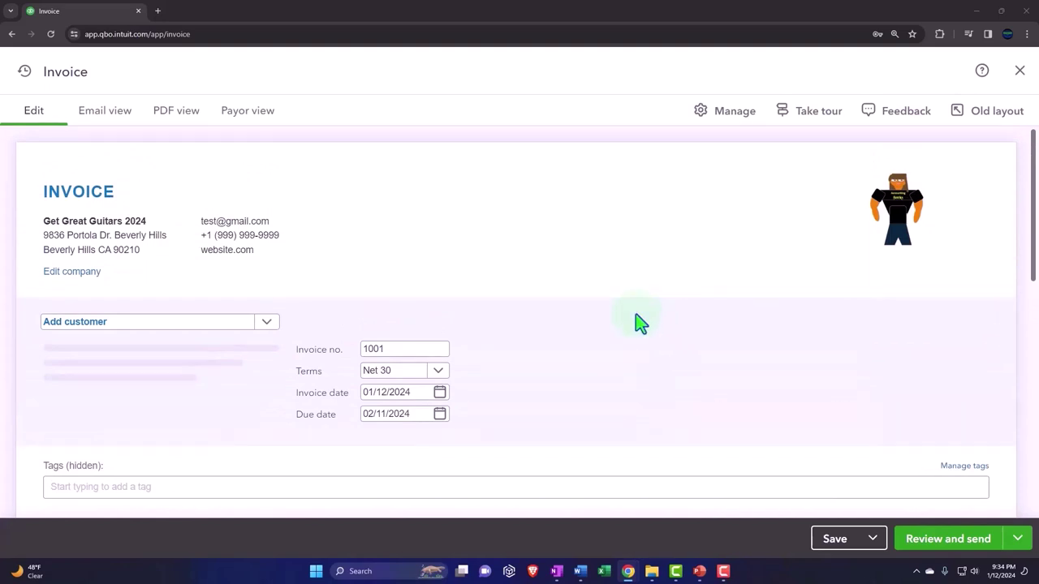
{"action": "scroll", "coordinate": [638, 321], "scroll_direction": "down", "scroll_amount": 1}
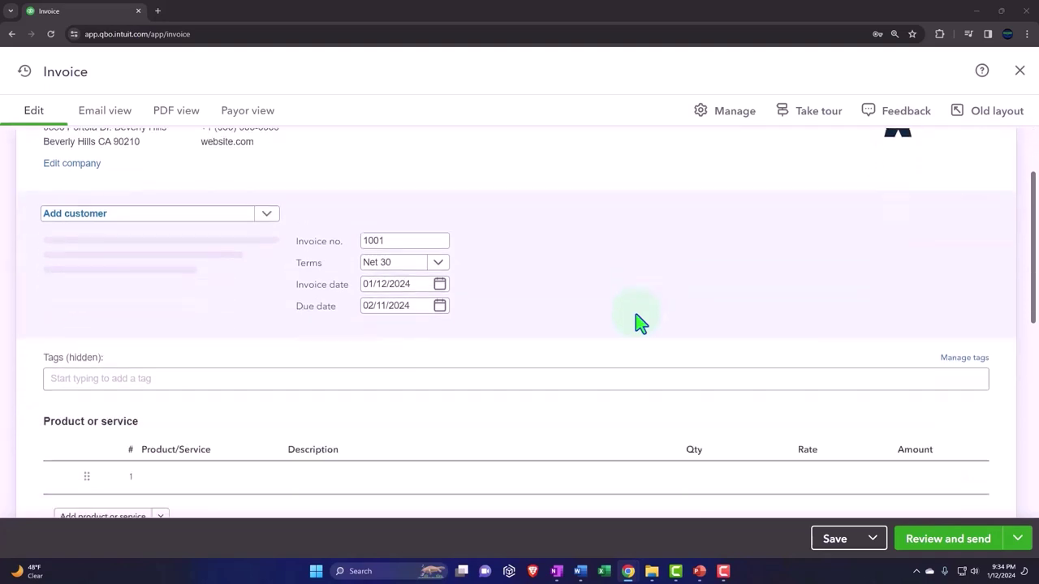
{"action": "scroll", "coordinate": [638, 320], "scroll_direction": "up", "scroll_amount": 1}
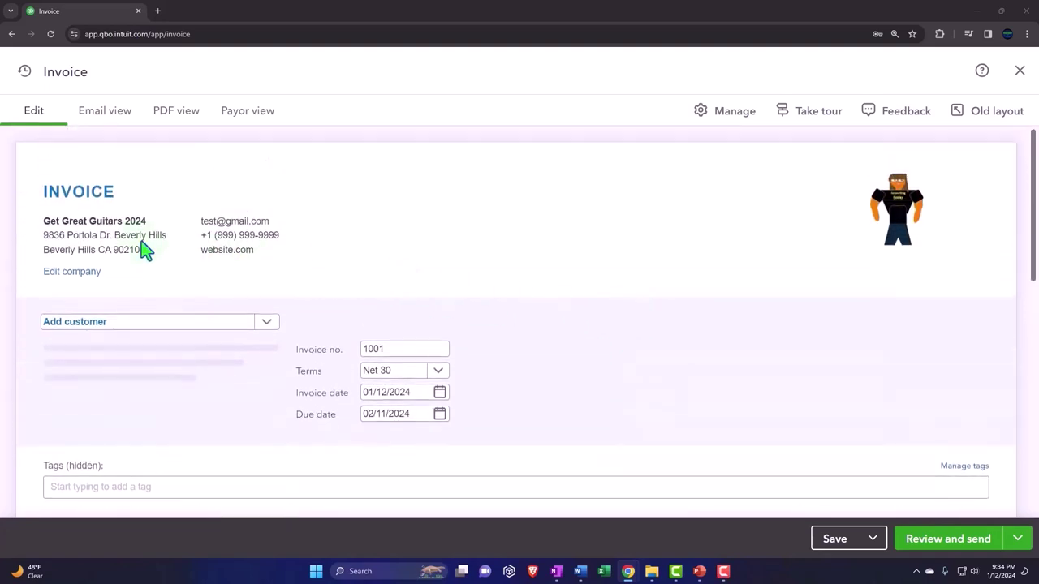
{"action": "scroll", "coordinate": [139, 238], "scroll_direction": "down", "scroll_amount": 1}
{"action": "scroll", "coordinate": [309, 316], "scroll_direction": "down", "scroll_amount": 1}
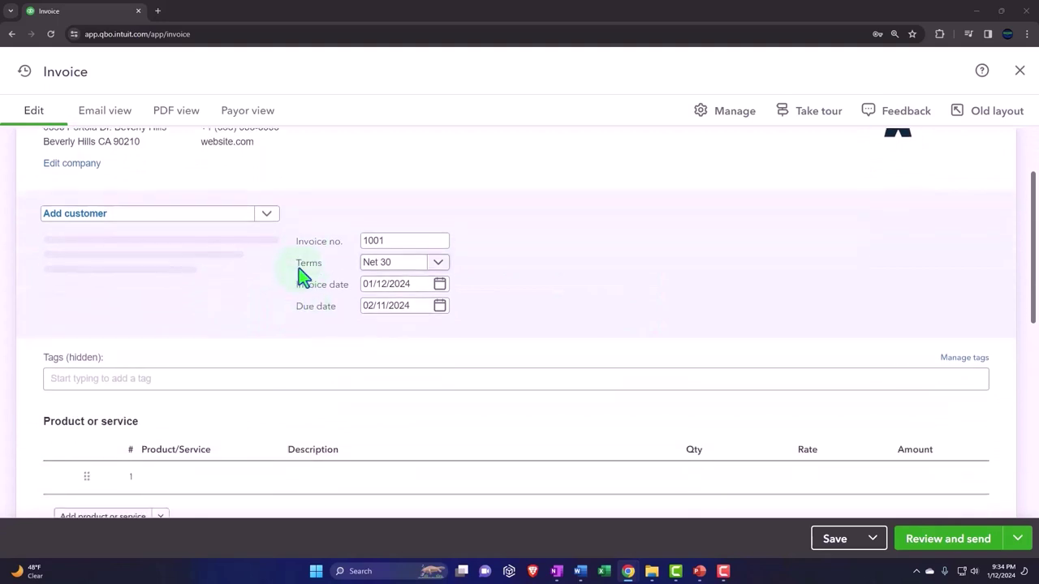
- Go through the invoice number and Terms fields and view the available payment terms, leaving the selection as is
{"action": "left_click", "coordinate": [378, 238]}
{"action": "key", "text": "Tab"}
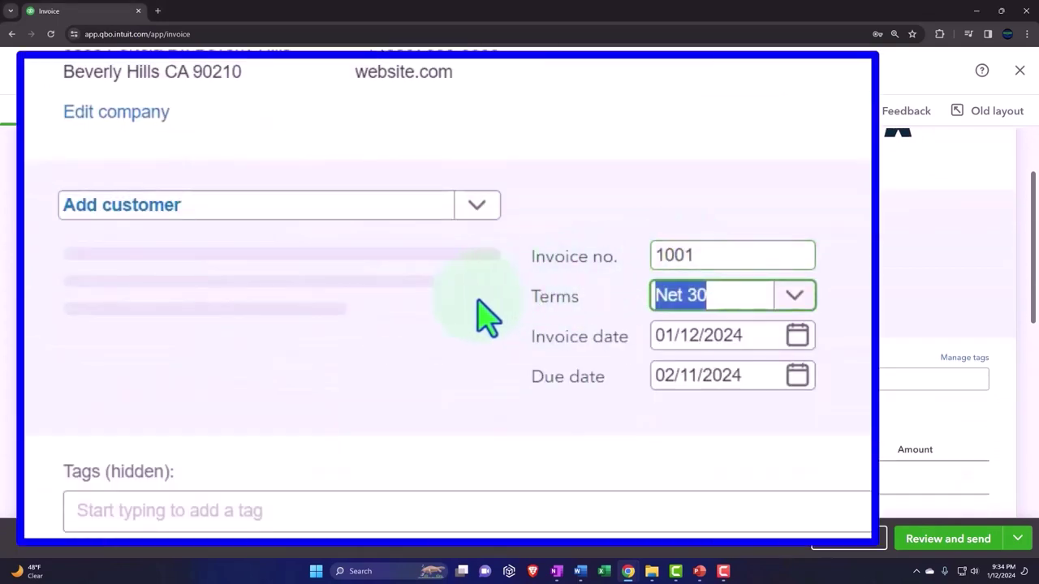
{"action": "key", "text": "Tab"}
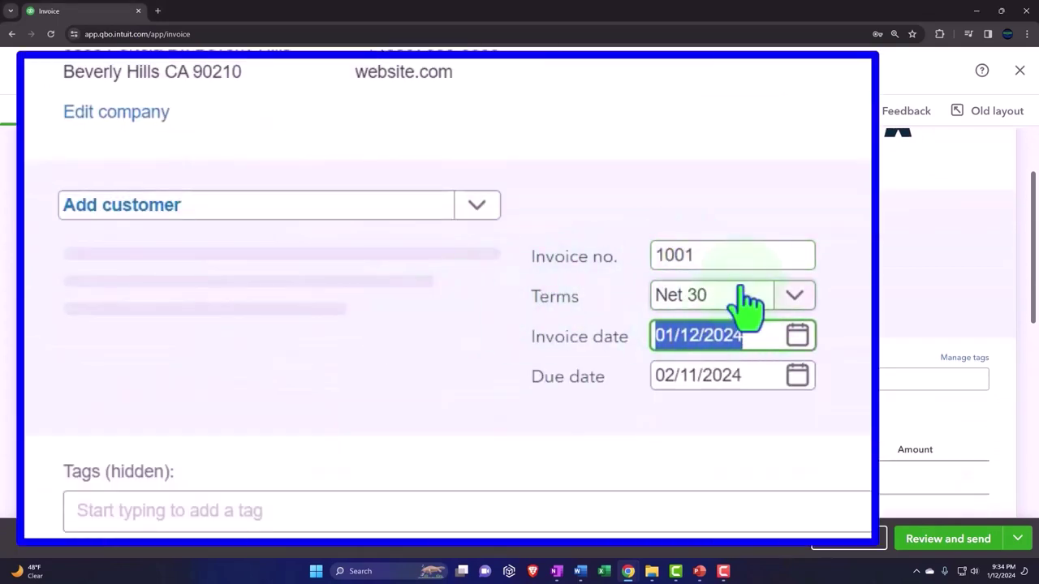
{"action": "left_click", "coordinate": [794, 297]}
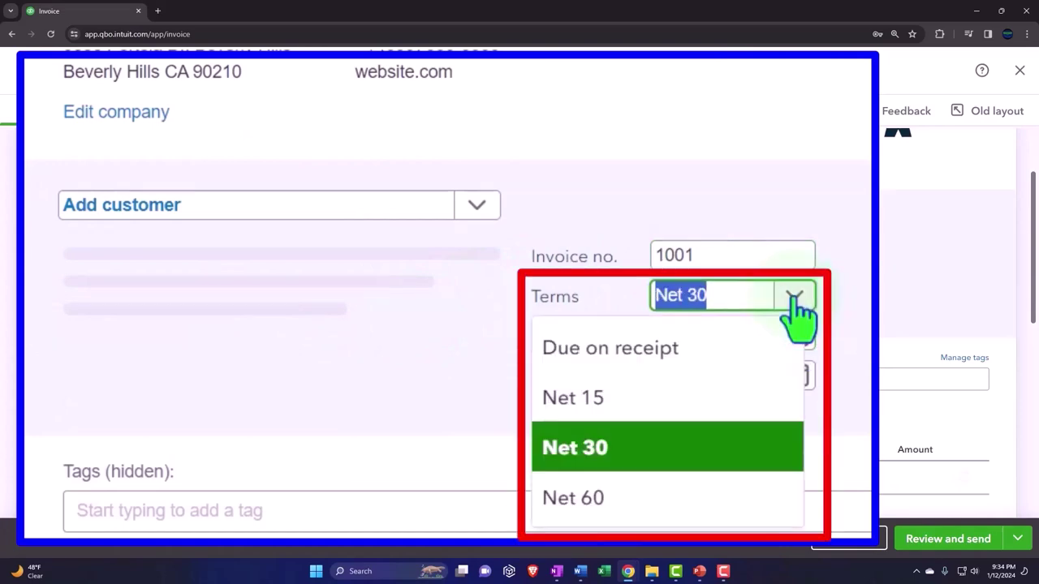
{"action": "left_click", "coordinate": [794, 297]}
{"action": "left_click", "coordinate": [795, 297]}
{"action": "left_click", "coordinate": [794, 297]}
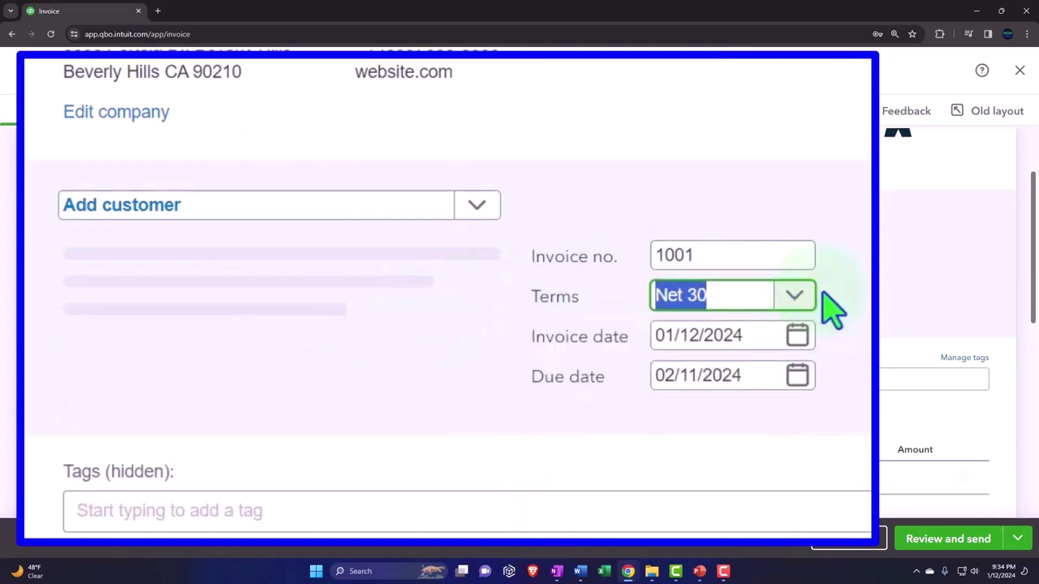
- Review the invoice date and due date, read the explanation for tags, and close it
{"action": "key", "text": "Tab"}
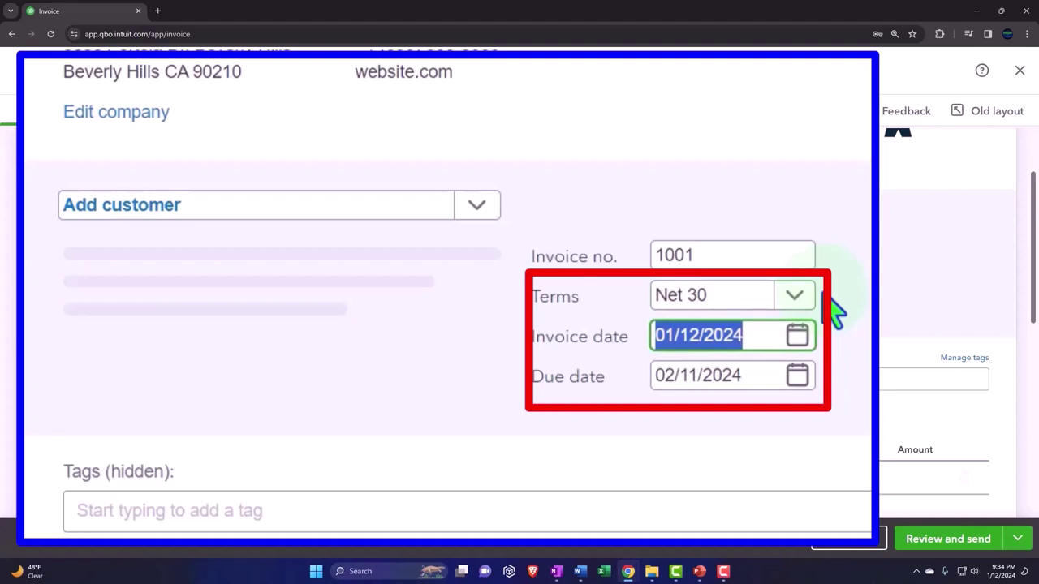
{"action": "key", "text": "Tab"}
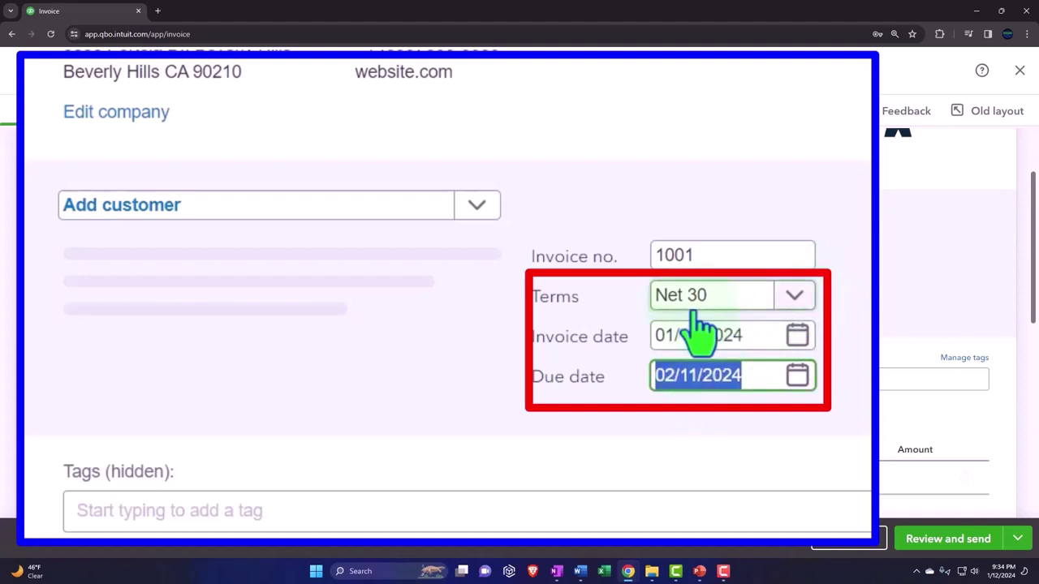
{"action": "key", "text": "Tab"}
{"action": "key", "text": "Tab"}
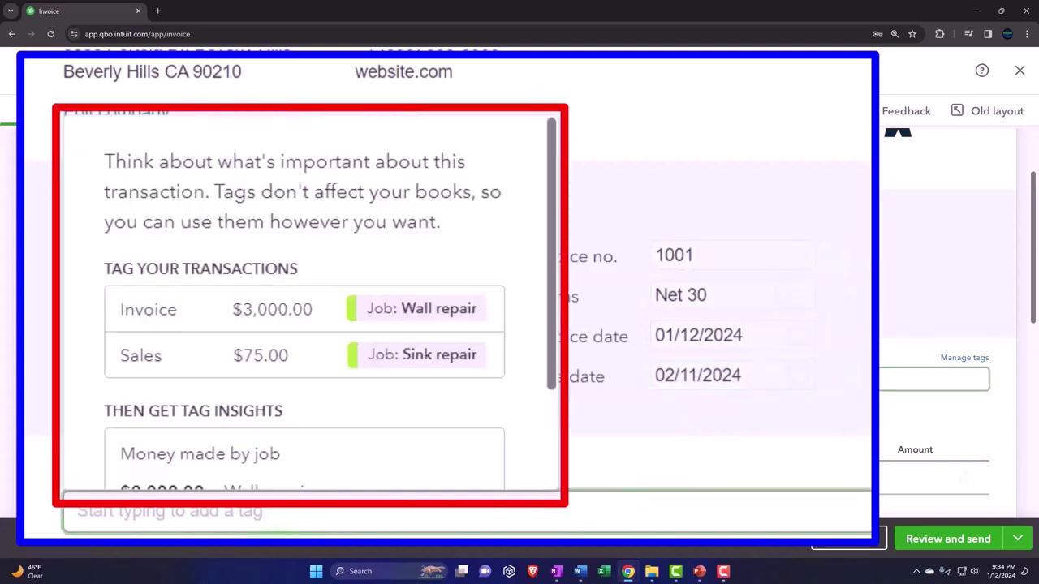
{"action": "left_click", "coordinate": [46, 520]}
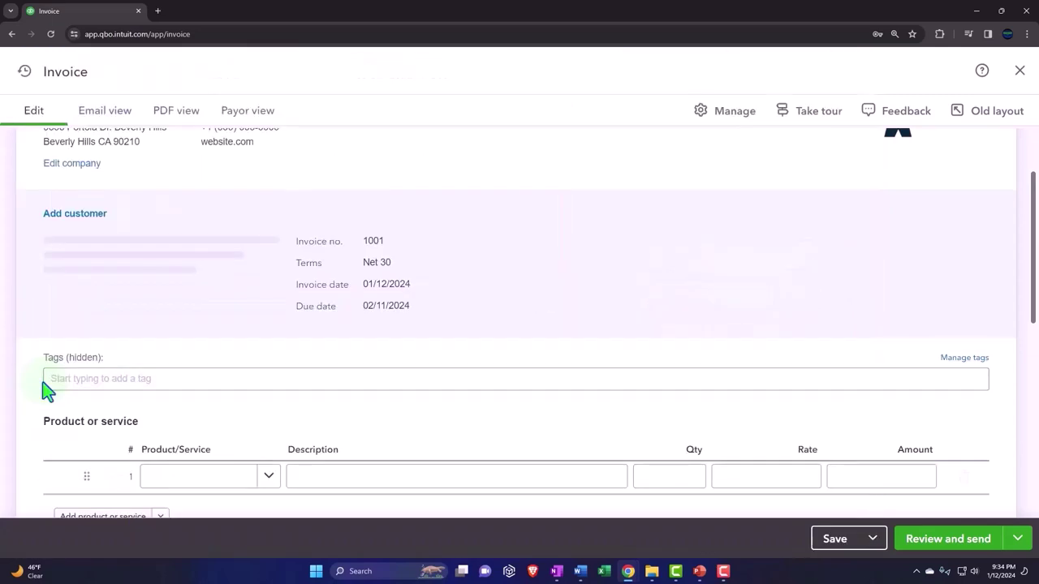
- Go through the first product line's fields from Product/Service to Amount on the invoice
{"action": "scroll", "coordinate": [46, 389], "scroll_direction": "down", "scroll_amount": 2}
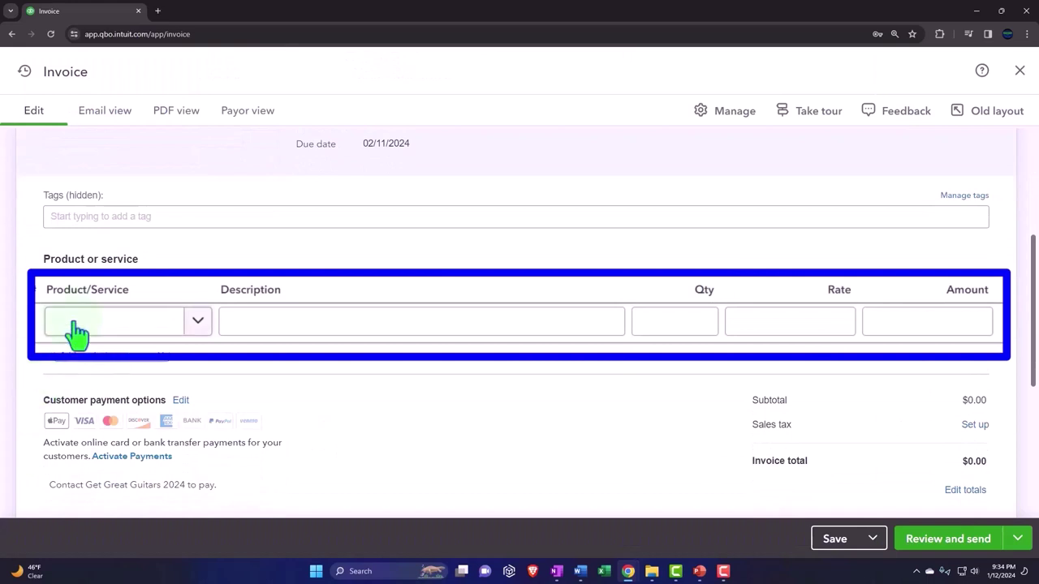
{"action": "left_click", "coordinate": [79, 329]}
{"action": "key", "text": "Tab"}
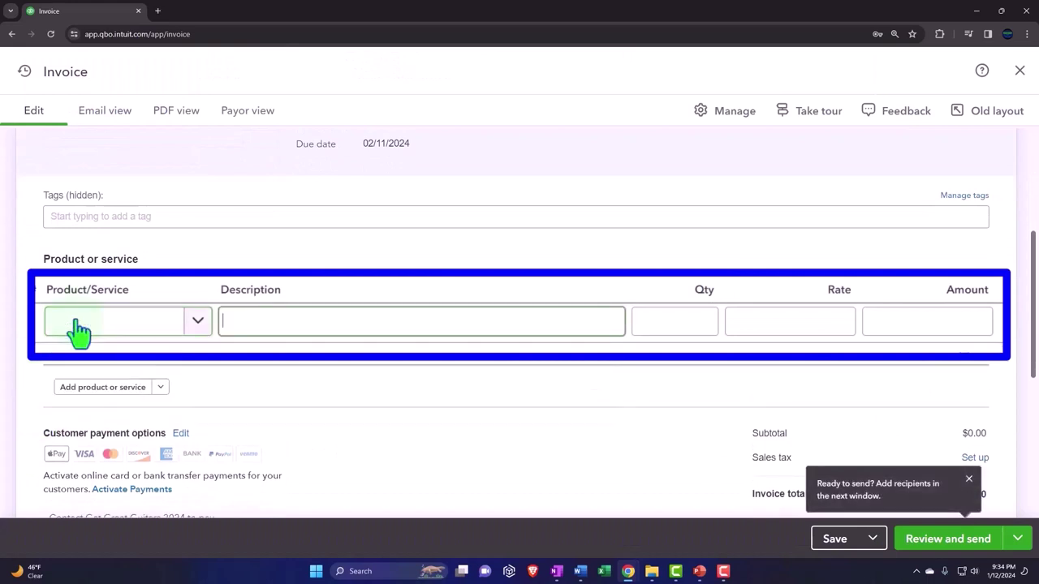
{"action": "key", "text": "Tab"}
{"action": "key", "text": "Tab"}
{"action": "key", "text": "Tab"}
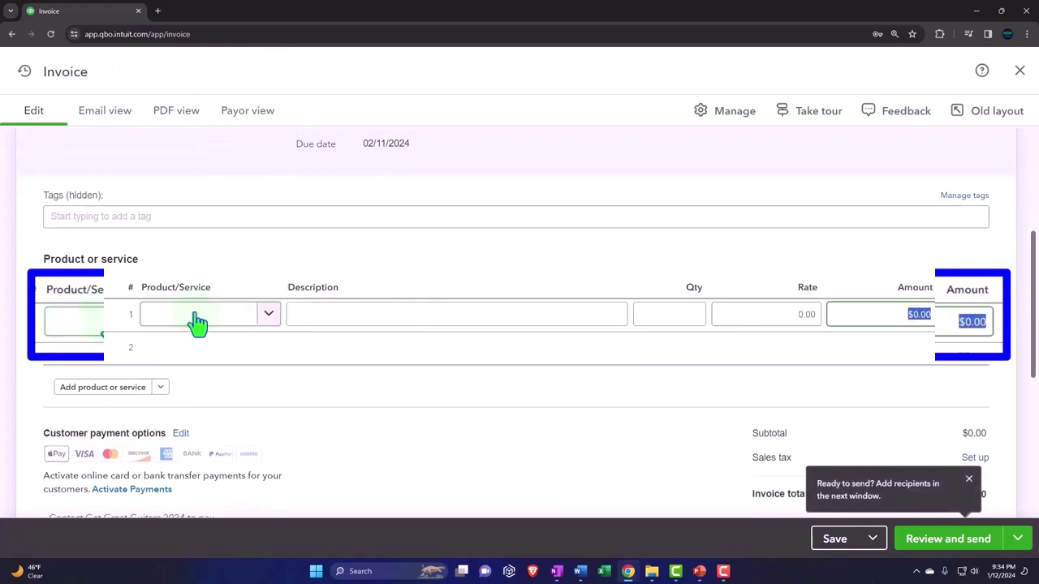
- Dismiss the sending tip and examine the invoice's totals, payment instructions, customer note, statement memo and attachments areas
{"action": "scroll", "coordinate": [309, 317], "scroll_direction": "down", "scroll_amount": 2}
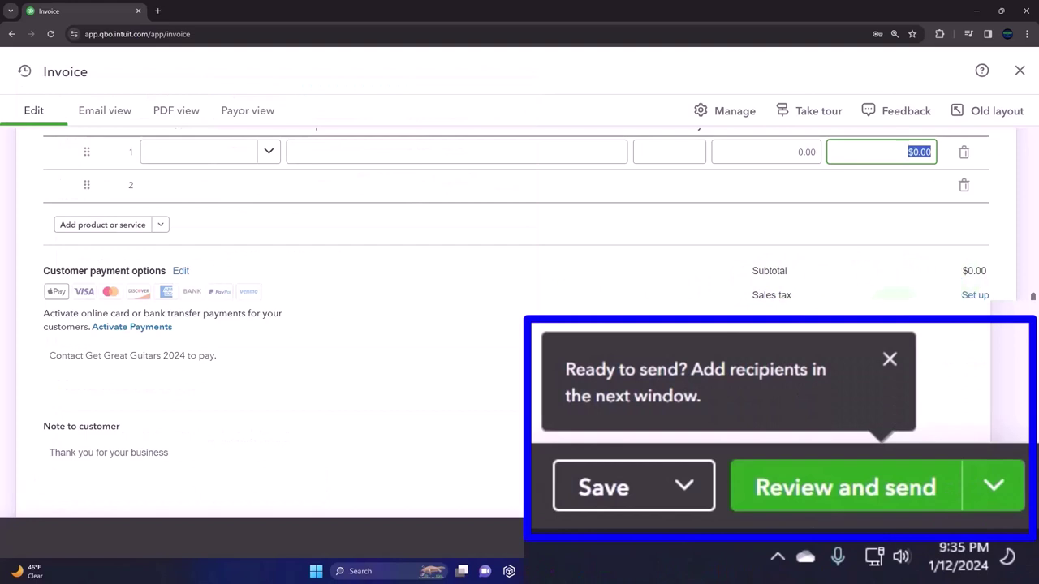
{"action": "left_click", "coordinate": [889, 358]}
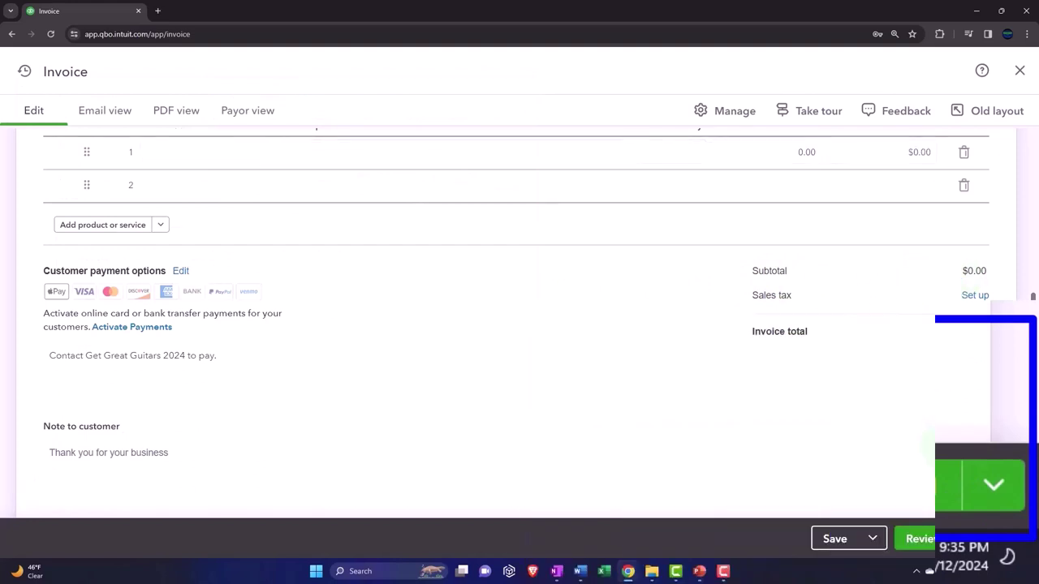
{"action": "left_click", "coordinate": [181, 387]}
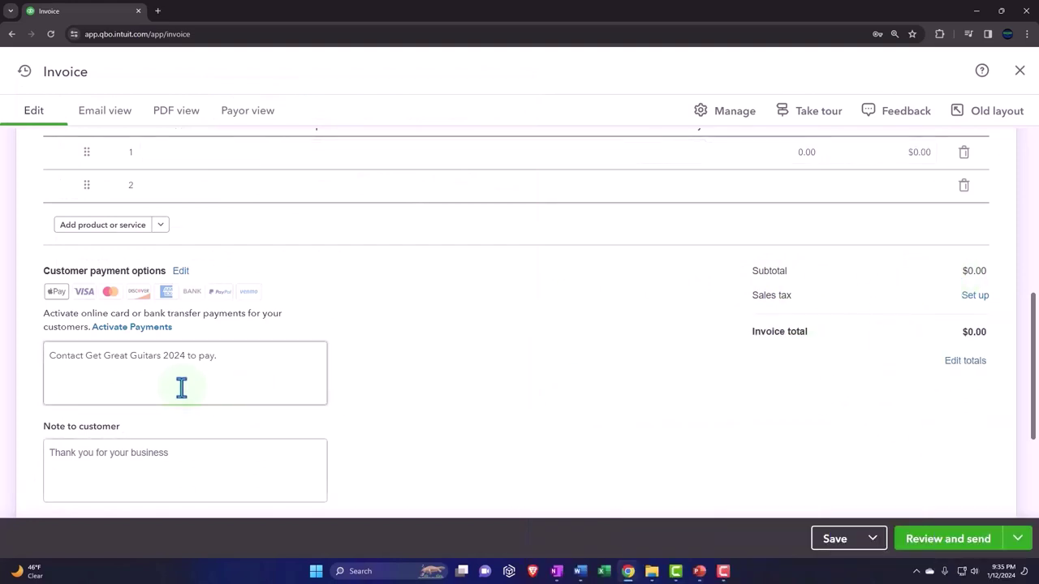
{"action": "left_click", "coordinate": [1005, 46]}
{"action": "scroll", "coordinate": [175, 367], "scroll_direction": "down", "scroll_amount": 1}
{"action": "scroll", "coordinate": [166, 366], "scroll_direction": "down", "scroll_amount": 1}
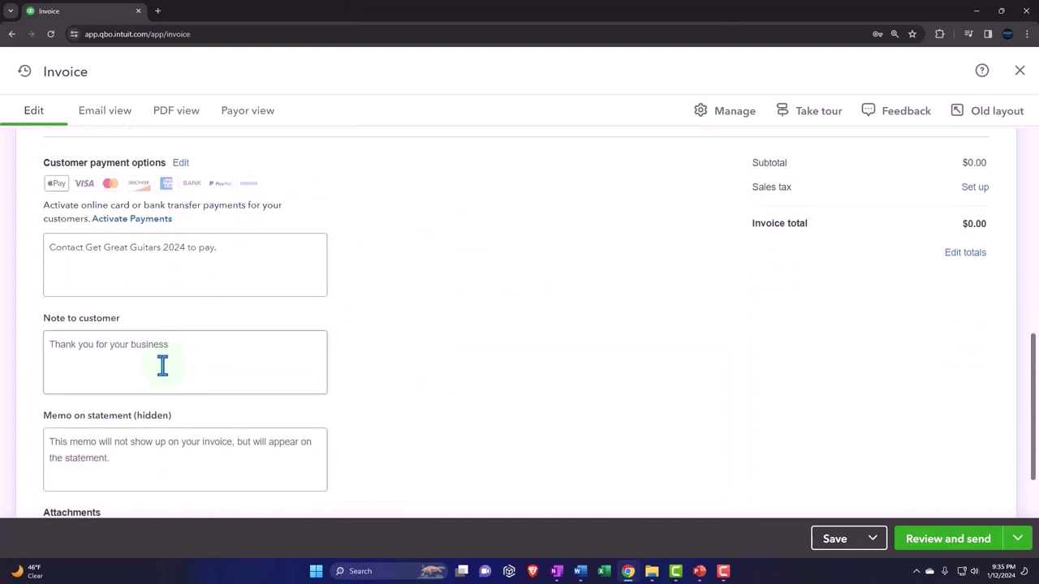
{"action": "scroll", "coordinate": [138, 357], "scroll_direction": "down", "scroll_amount": 1}
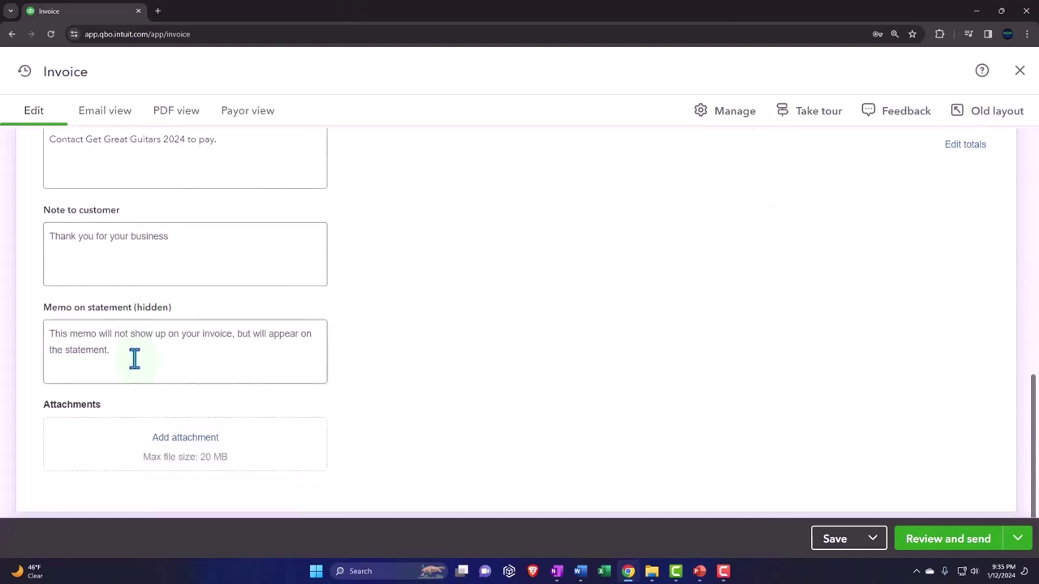
- Leave the invoice without saving and open the Sales section of Account and settings
{"action": "left_click", "coordinate": [1020, 72]}
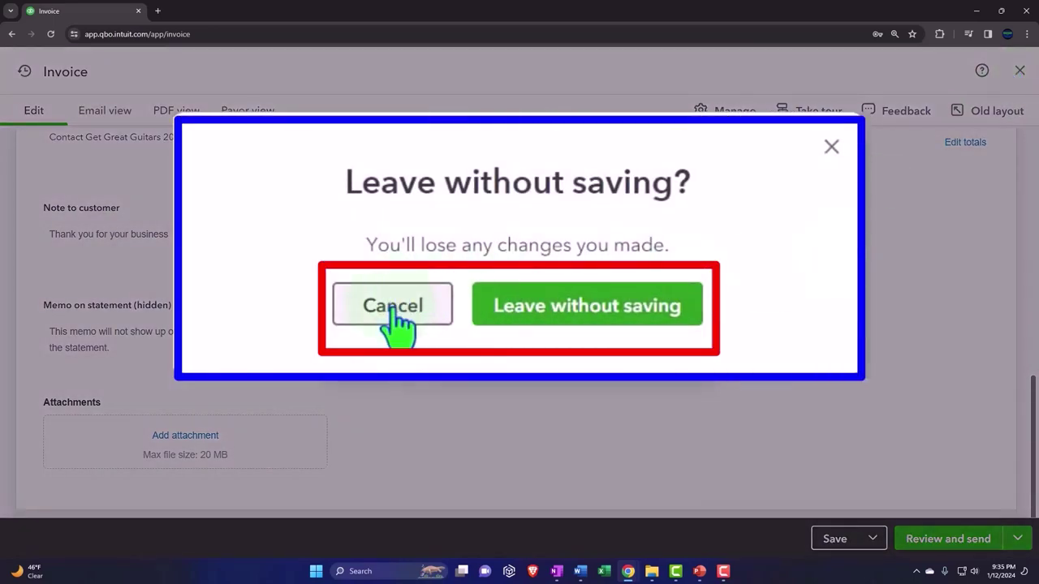
{"action": "left_click", "coordinate": [499, 317]}
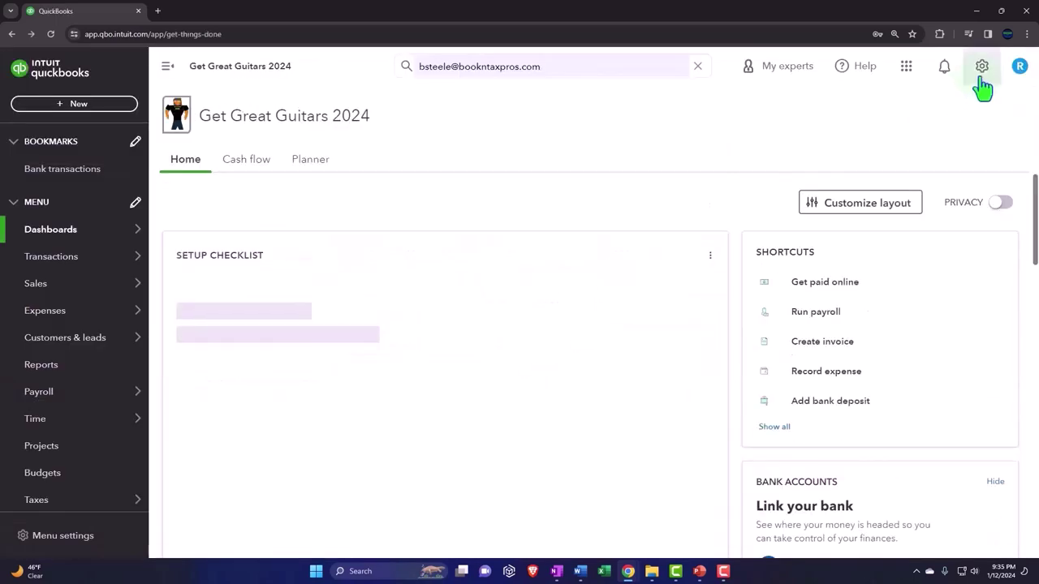
{"action": "left_click", "coordinate": [979, 79]}
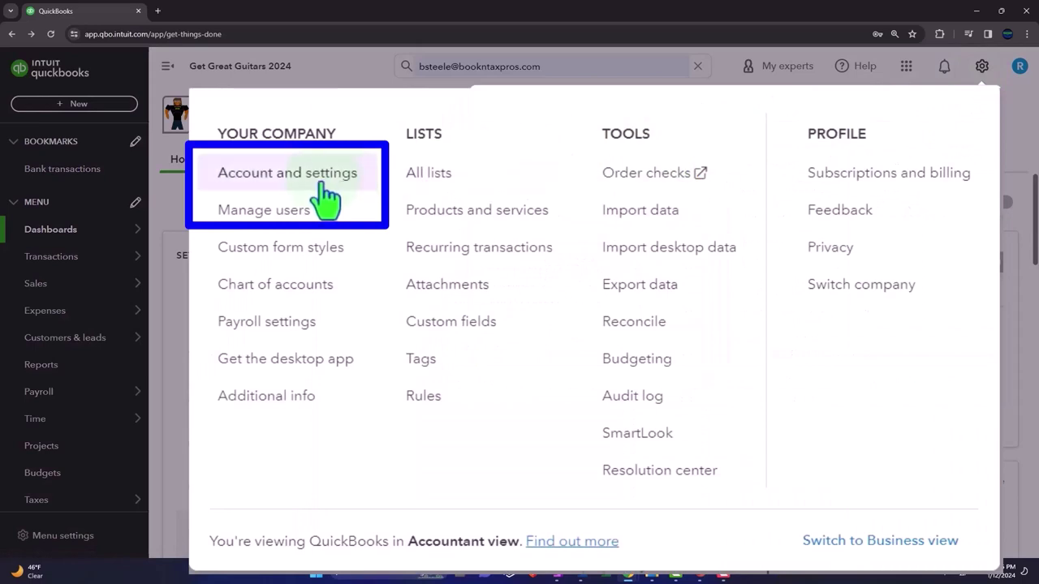
{"action": "left_click", "coordinate": [324, 183]}
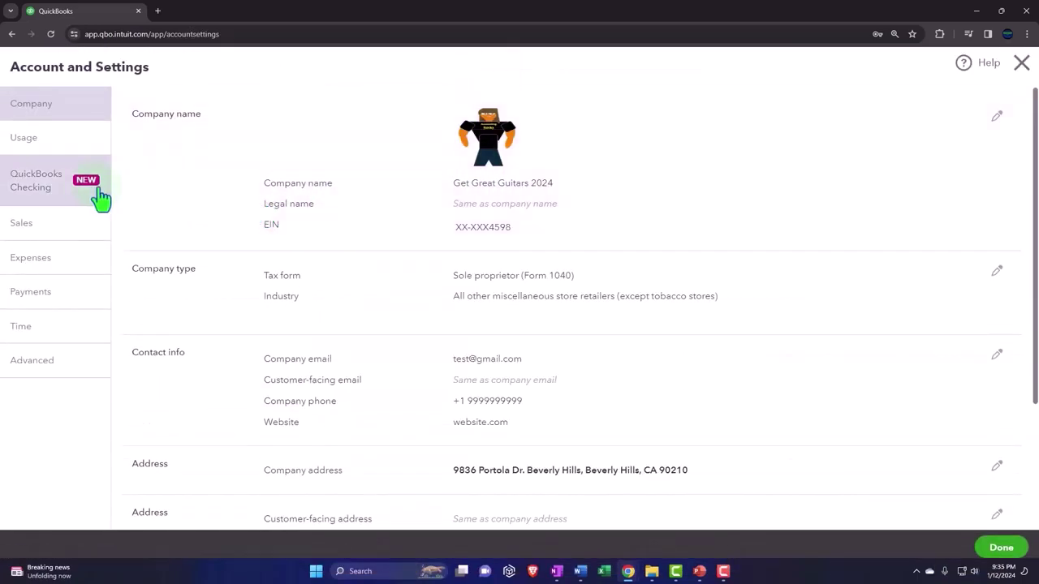
{"action": "left_click", "coordinate": [36, 231]}
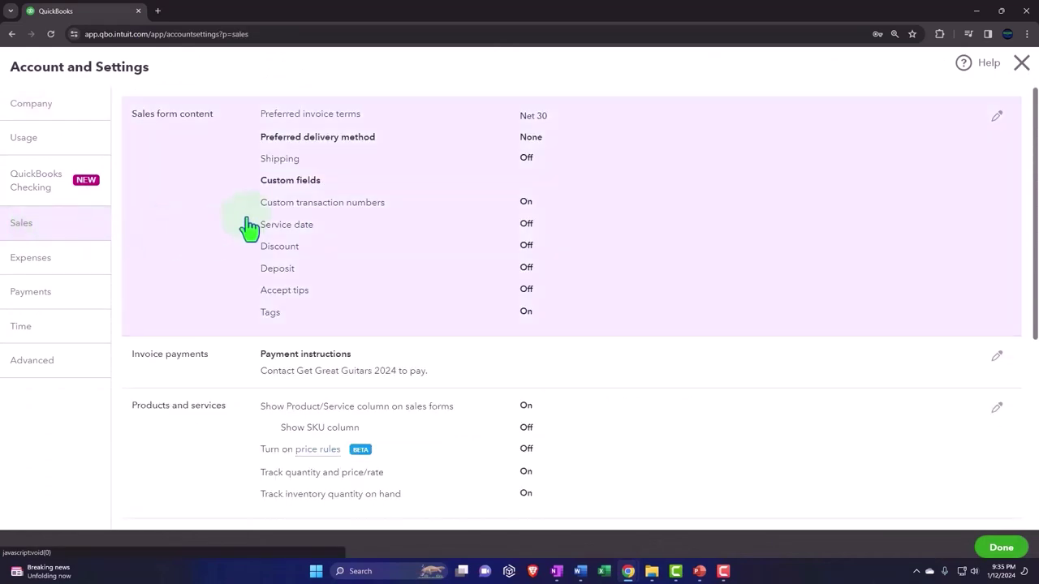
- Turn on Service date, Discount and Deposit in the Sales form content settings and save them
{"action": "left_click", "coordinate": [247, 227]}
{"action": "left_click", "coordinate": [801, 289]}
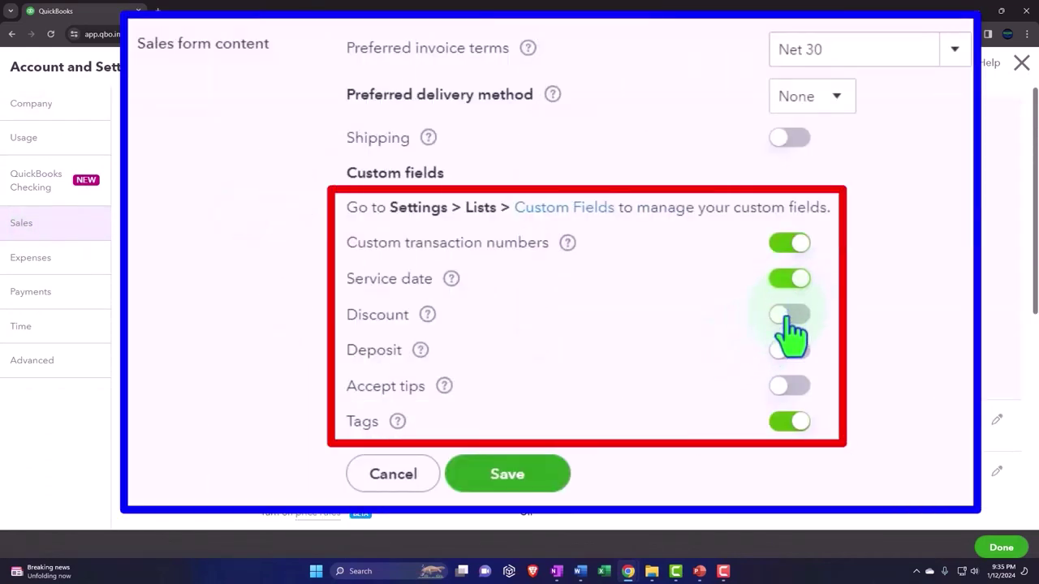
{"action": "left_click", "coordinate": [784, 317]}
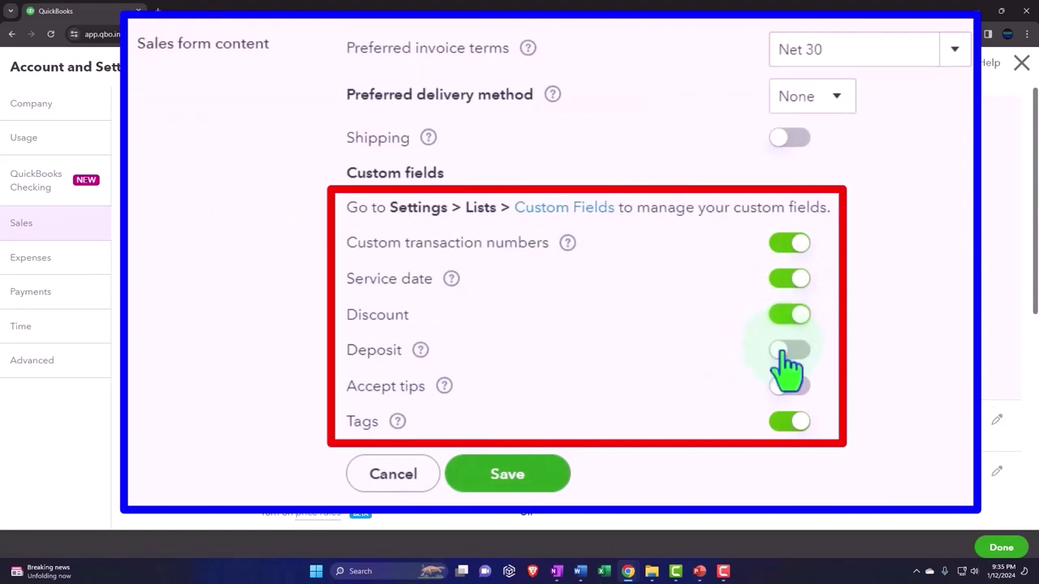
{"action": "left_click", "coordinate": [785, 351]}
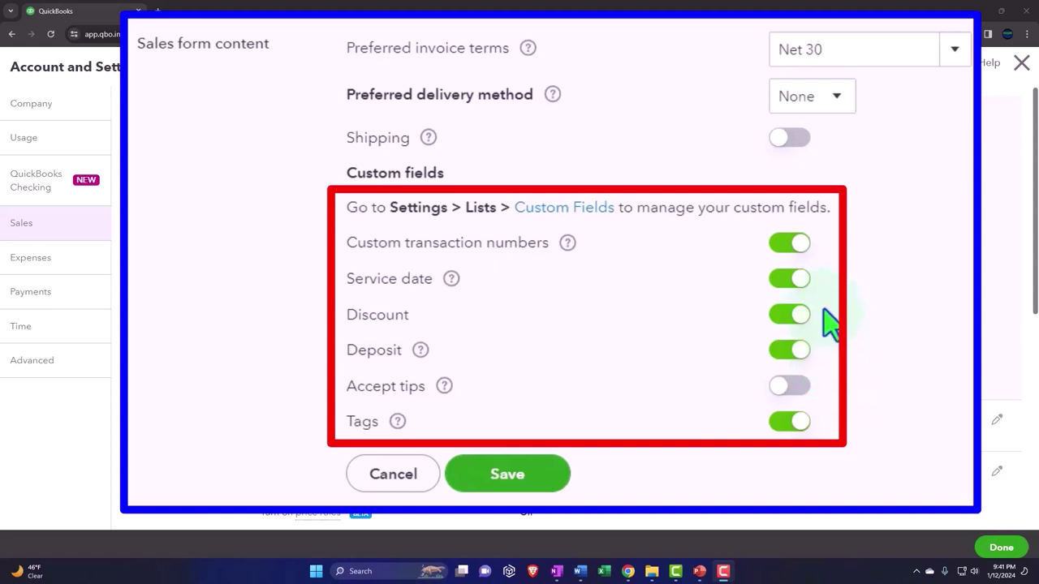
{"action": "left_click", "coordinate": [550, 487]}
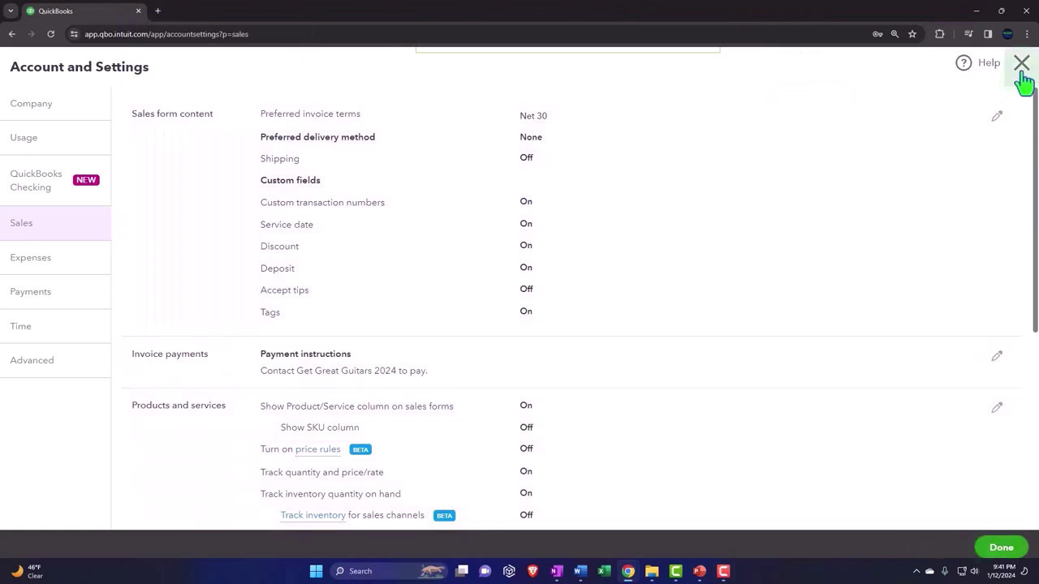
- Close Account and settings and start a new customer invoice
{"action": "left_click", "coordinate": [1024, 73]}
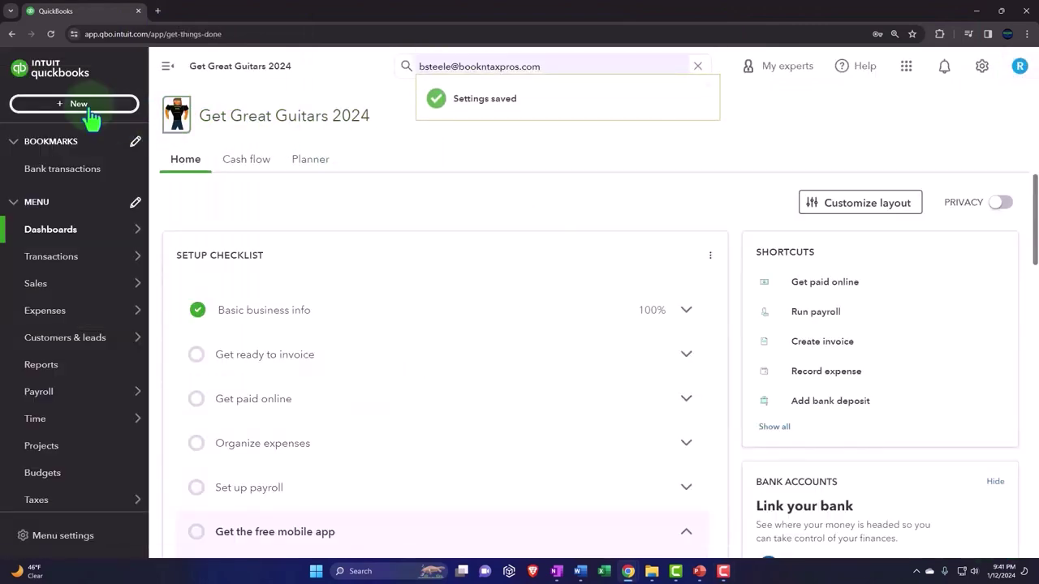
{"action": "left_click", "coordinate": [89, 111]}
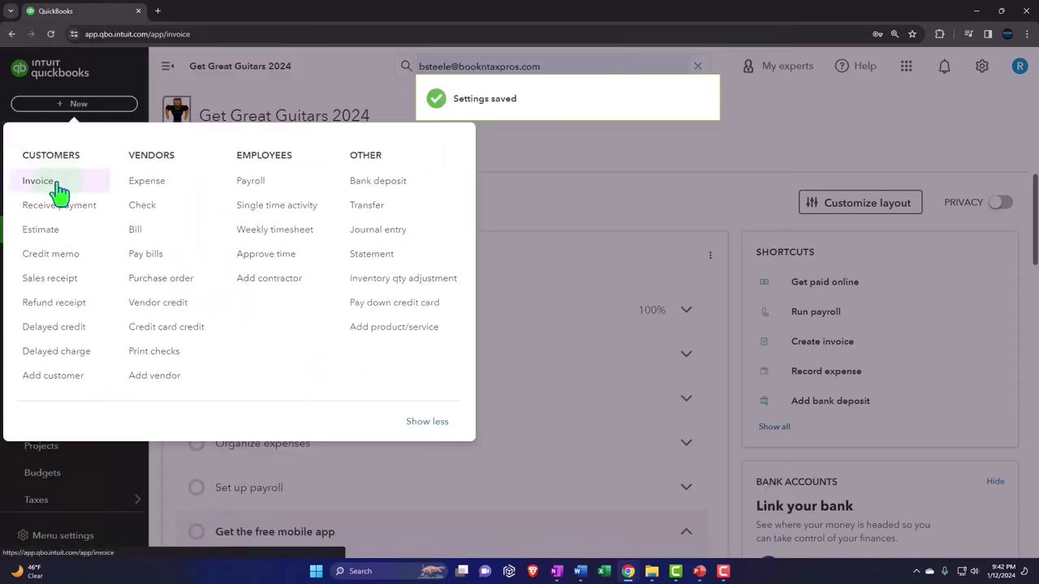
{"action": "left_click", "coordinate": [57, 185]}
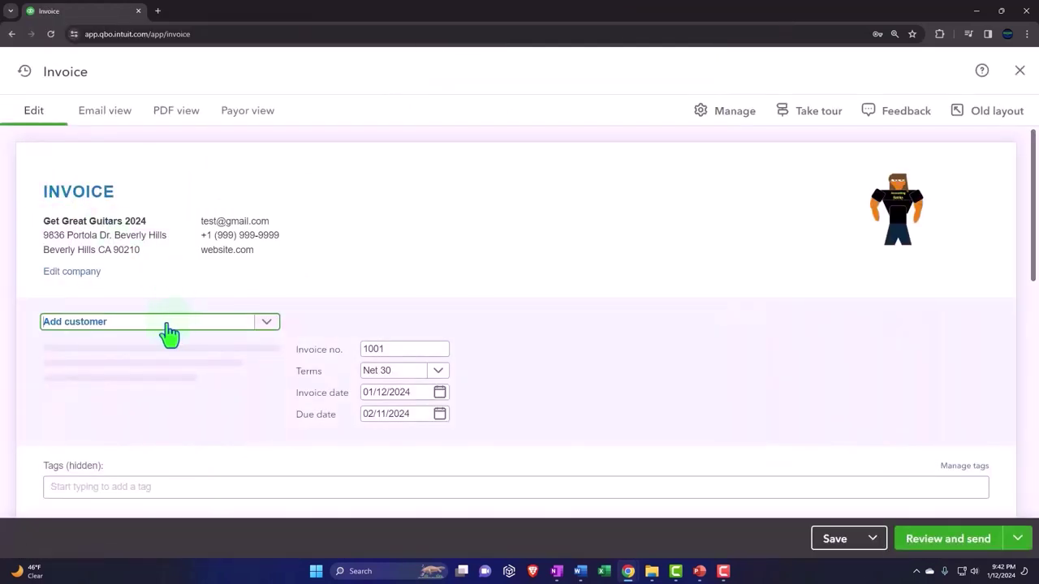
- Examine the new invoice's header fields, Service date column and Discount line to check the effect of the sales settings
{"action": "scroll", "coordinate": [219, 252], "scroll_direction": "down", "scroll_amount": 1}
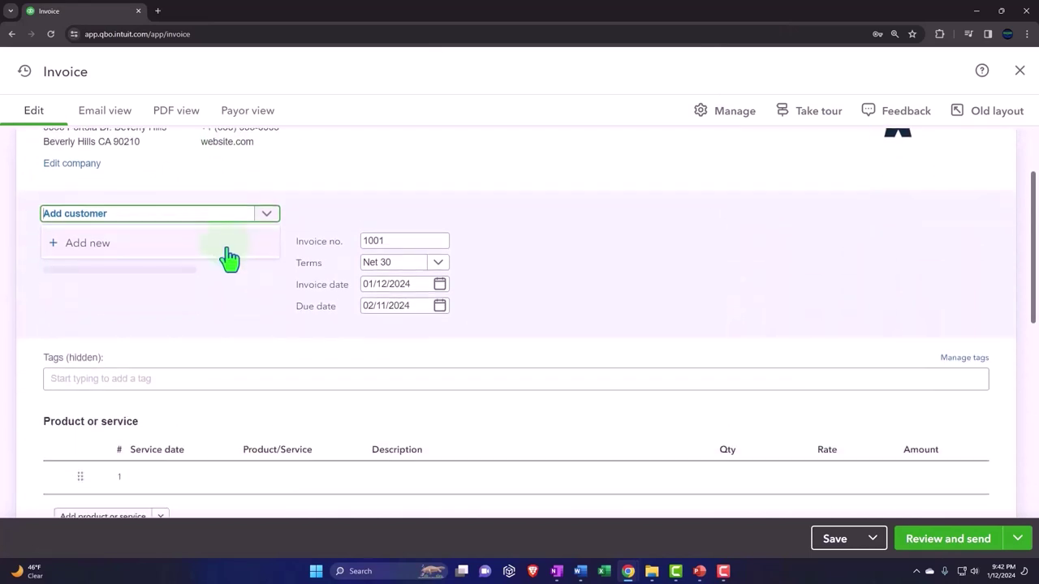
{"action": "key", "text": "Tab"}
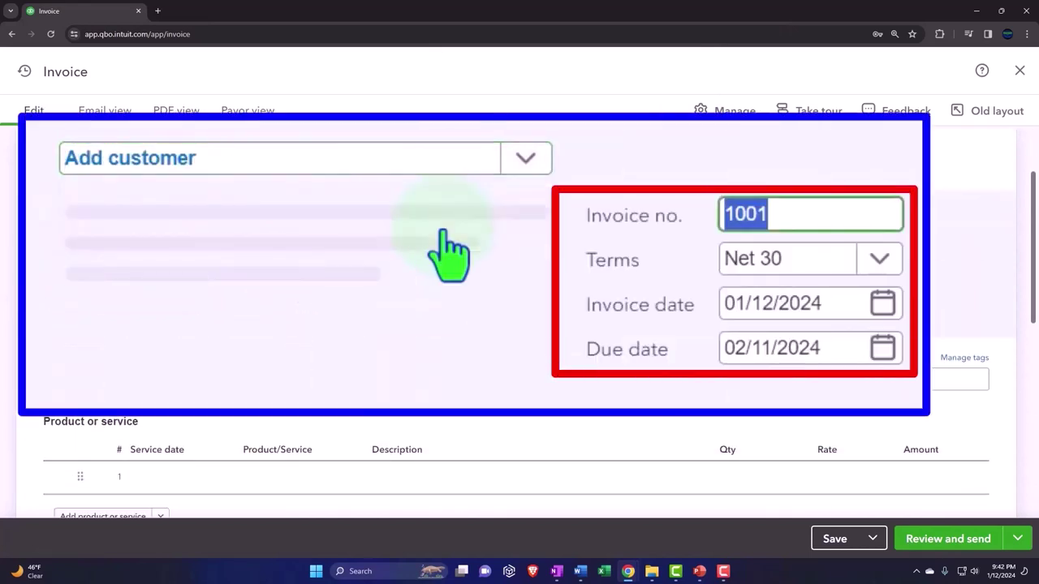
{"action": "key", "text": "Tab"}
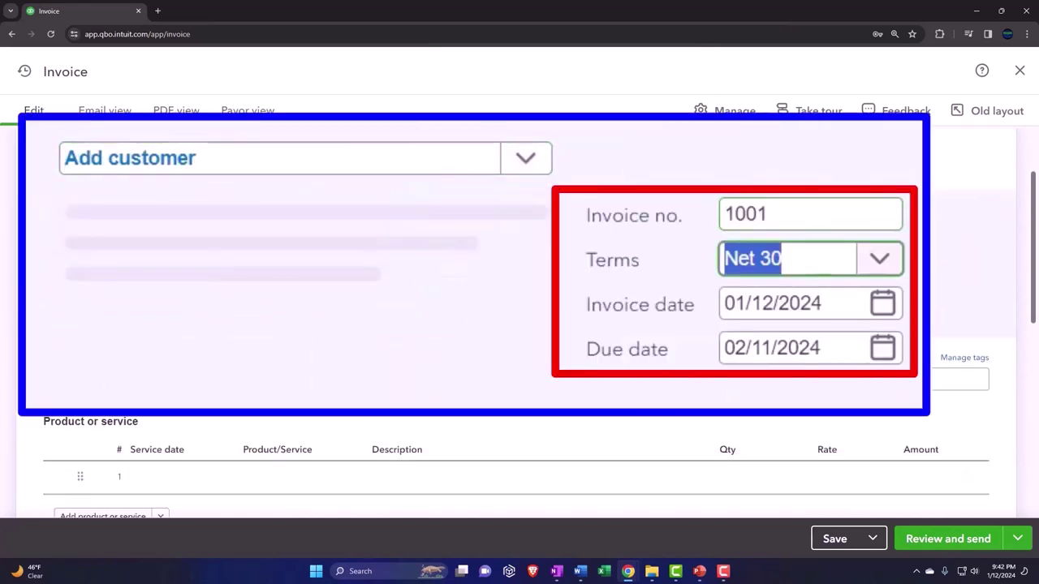
{"action": "key", "text": "Tab"}
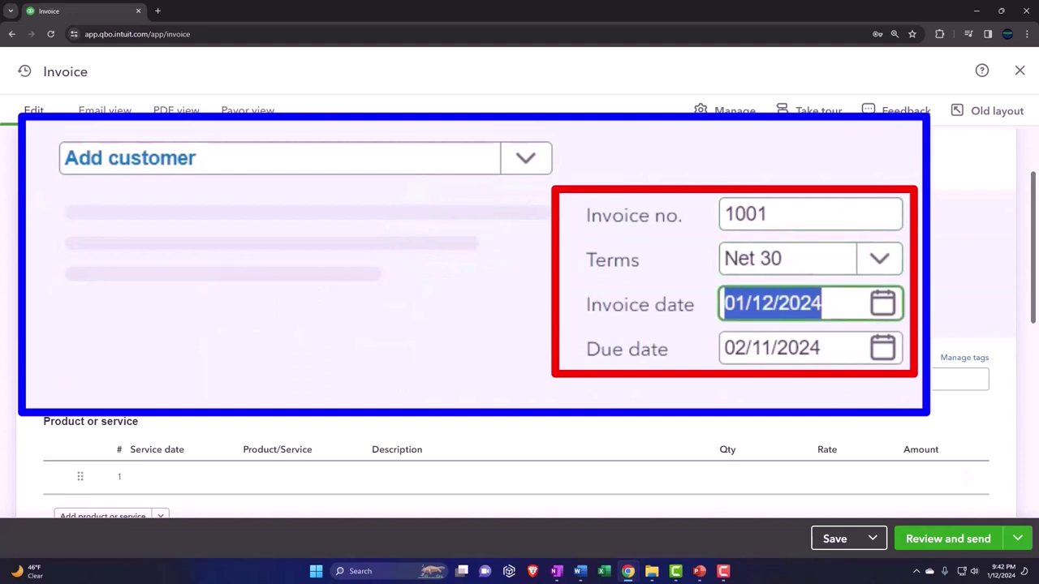
{"action": "key", "text": "Tab"}
{"action": "key", "text": "Tab"}
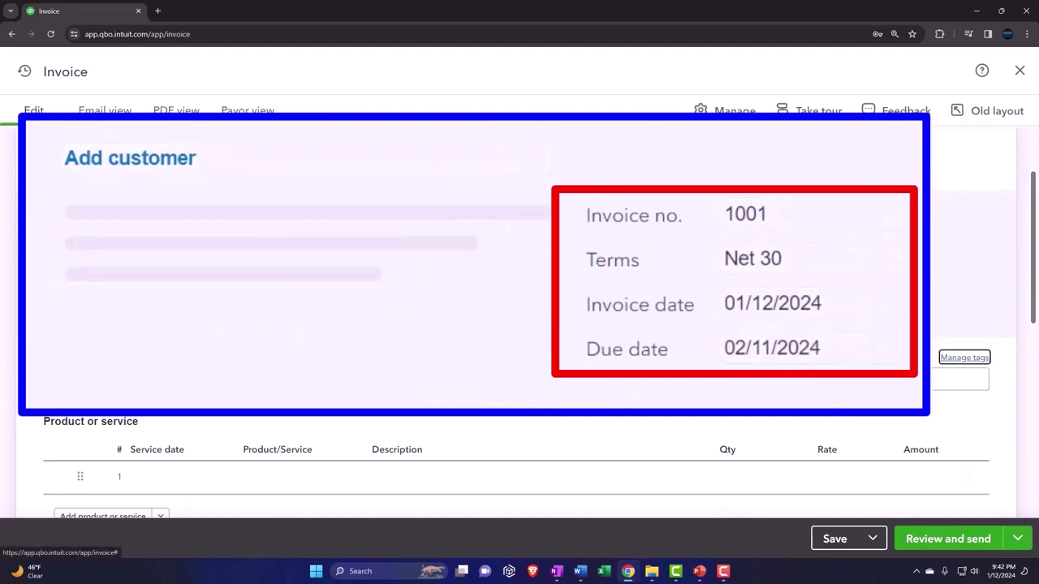
{"action": "scroll", "coordinate": [646, 256], "scroll_direction": "down", "scroll_amount": 3}
{"action": "key", "text": "Tab"}
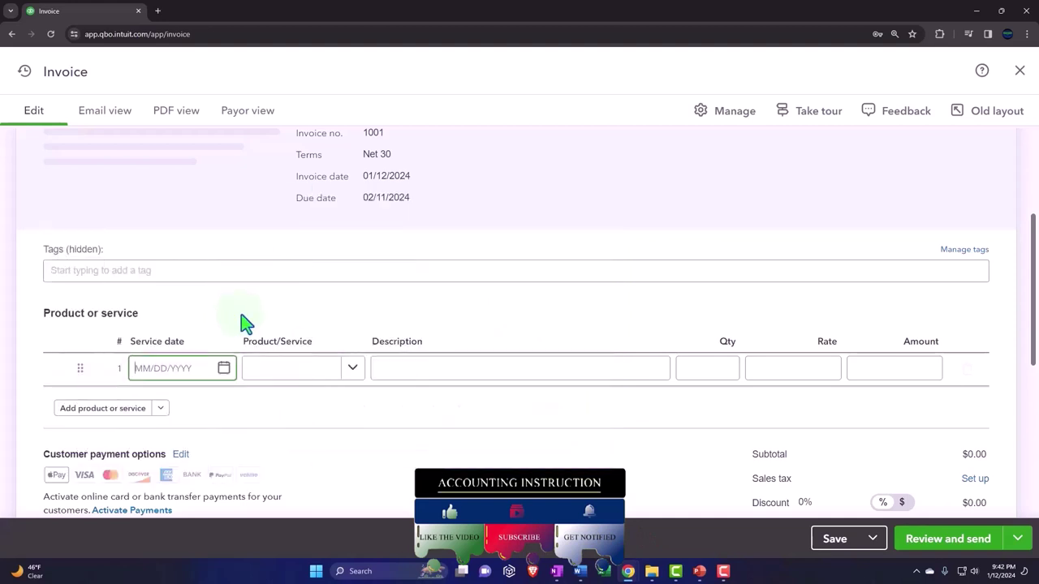
{"action": "scroll", "coordinate": [193, 354], "scroll_direction": "up", "scroll_amount": 3}
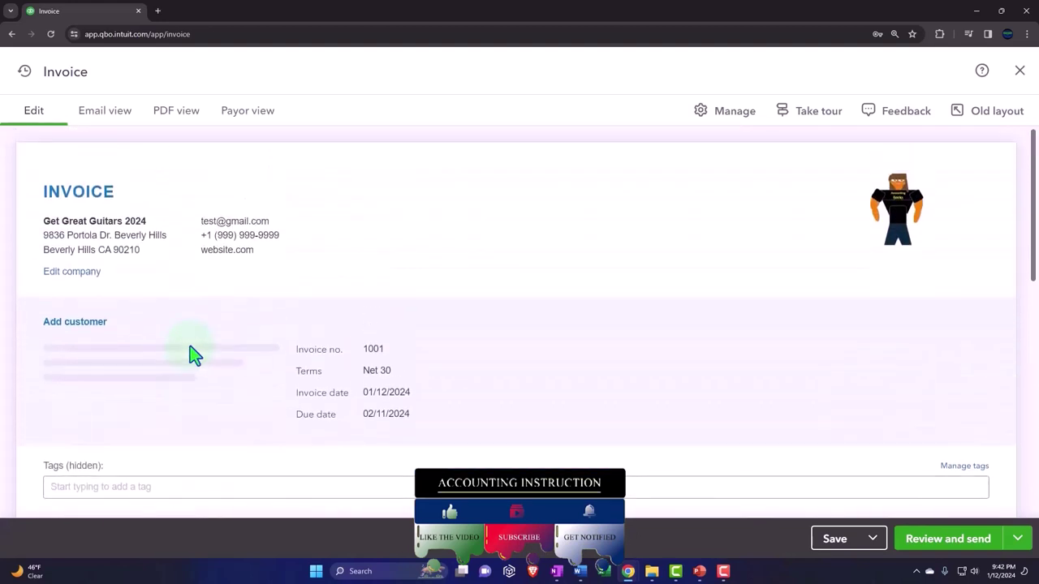
- Step through the first line item's fields on the invoice, from Product/Service and Description to Qty, Rate and Amount
{"action": "scroll", "coordinate": [480, 384], "scroll_direction": "down", "scroll_amount": 3}
{"action": "key", "text": "Tab"}
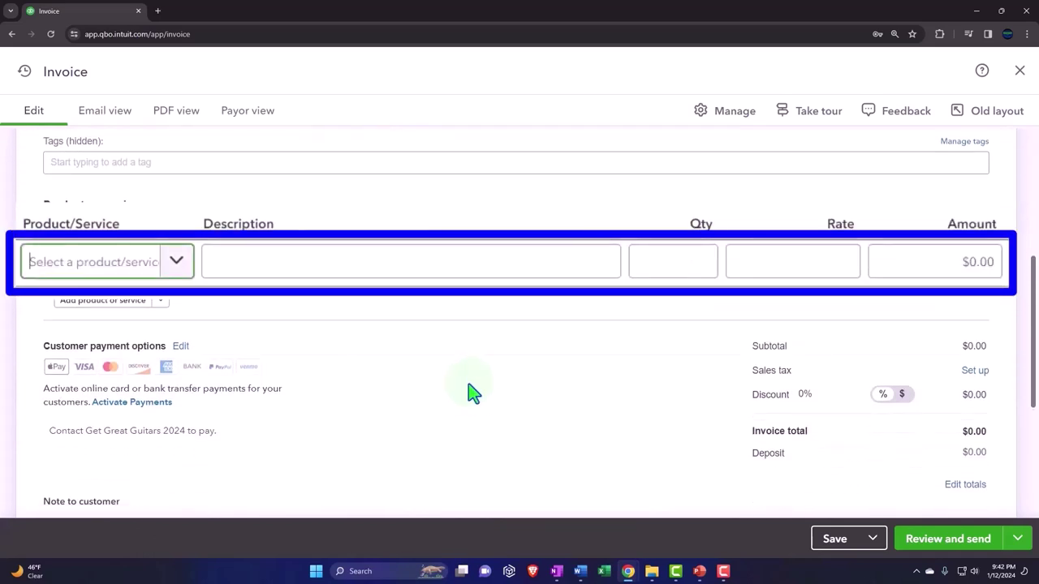
{"action": "key", "text": "Tab"}
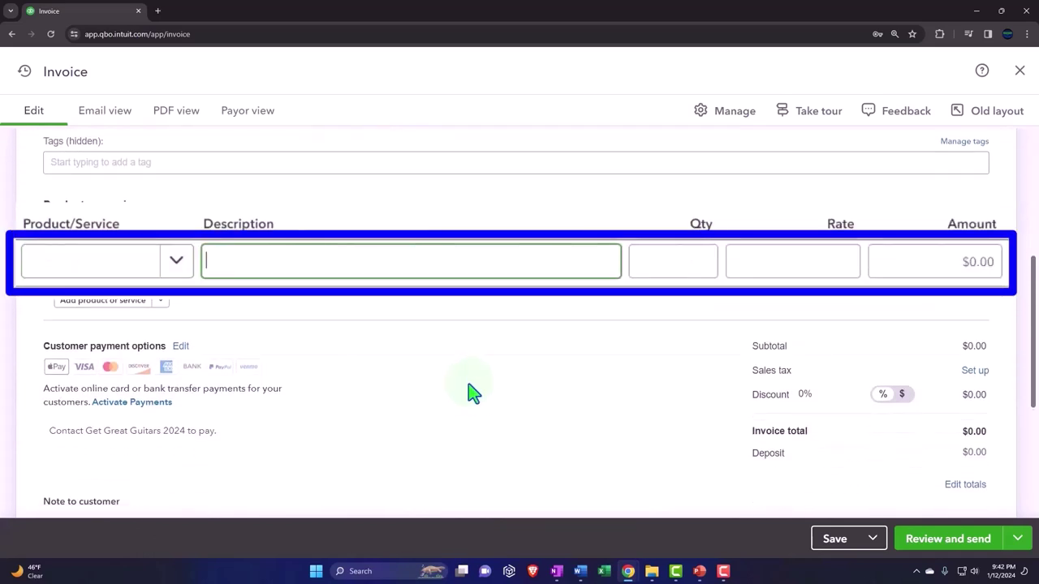
{"action": "key", "text": "Tab"}
{"action": "key", "text": "Tab"}
{"action": "key", "text": "Tab"}
{"action": "key", "text": "Tab"}
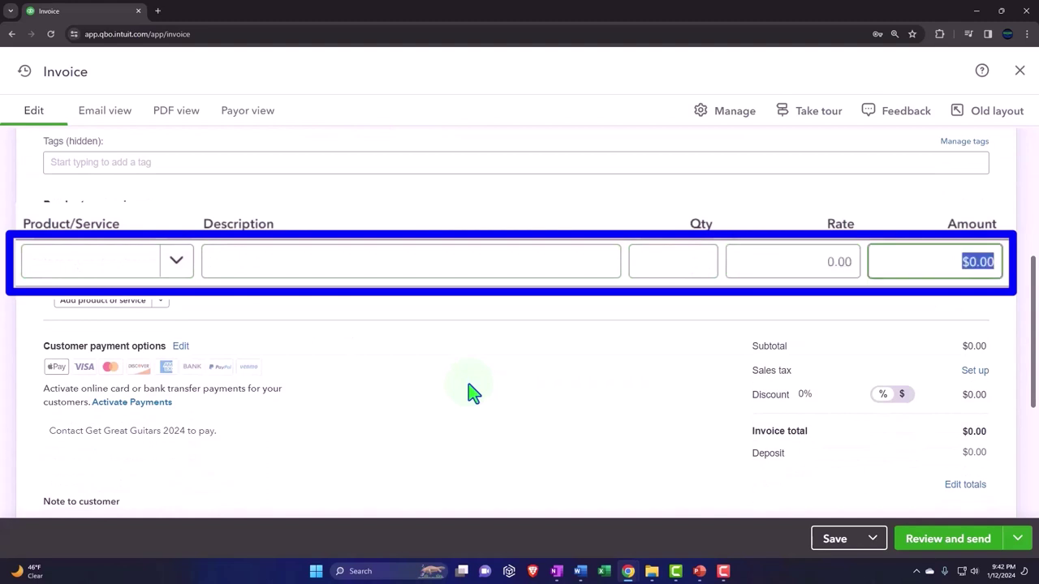
- Examine the invoice's totals area, including the Discount and Deposit lines, alongside the Service date column
{"action": "scroll", "coordinate": [473, 392], "scroll_direction": "down", "scroll_amount": 1}
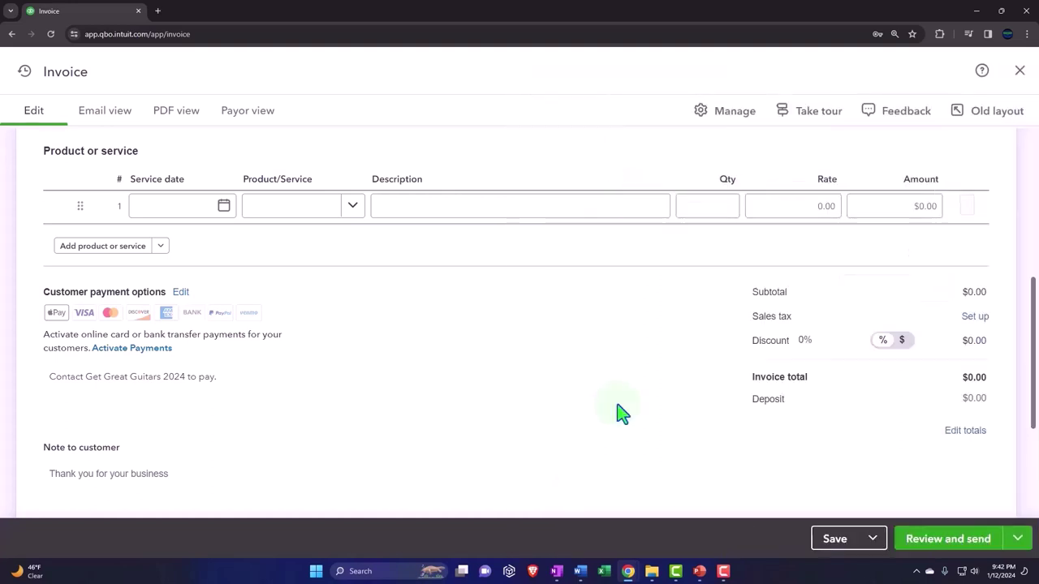
{"action": "scroll", "coordinate": [621, 413], "scroll_direction": "up", "scroll_amount": 1}
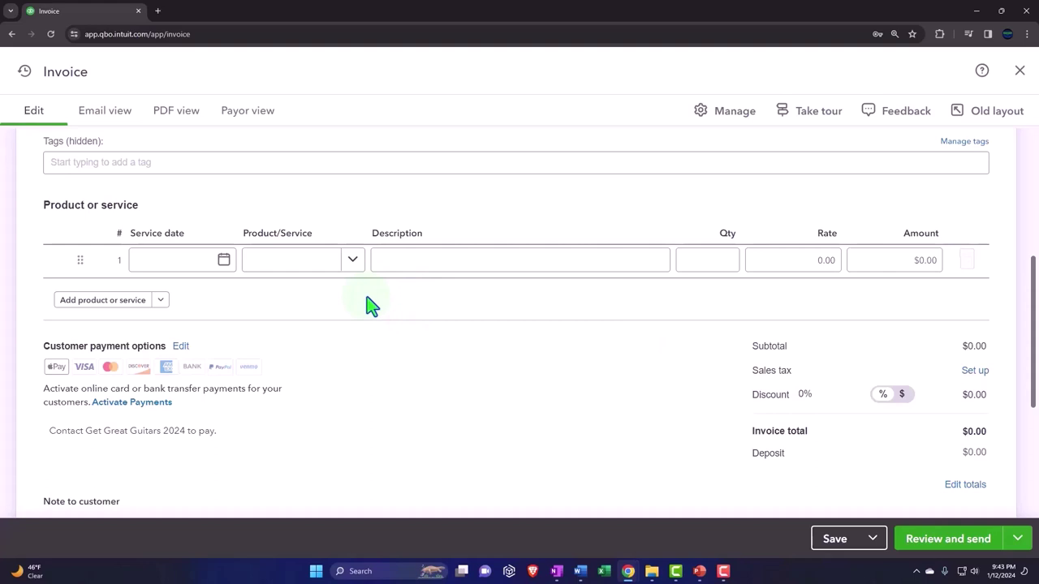
{"action": "scroll", "coordinate": [370, 305], "scroll_direction": "down", "scroll_amount": 1}
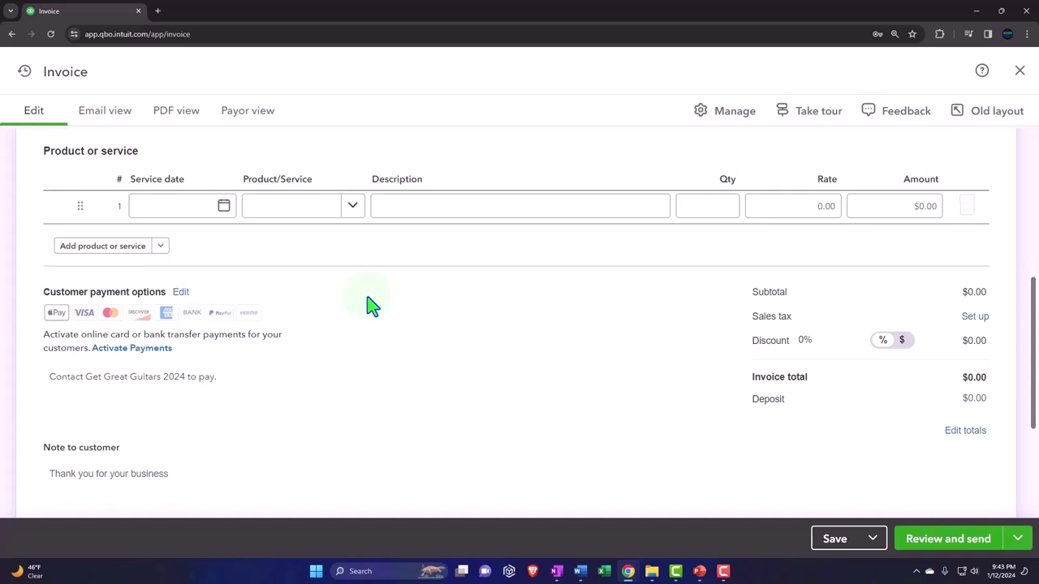
{"action": "left_click", "coordinate": [371, 305]}
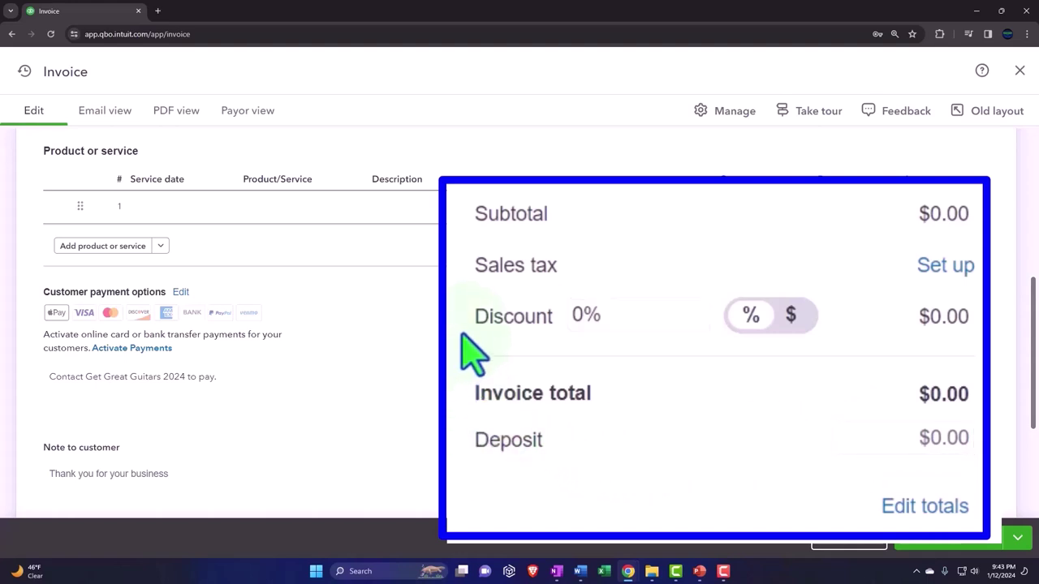
{"action": "scroll", "coordinate": [365, 392], "scroll_direction": "up", "scroll_amount": 2}
{"action": "left_click", "coordinate": [167, 320]}
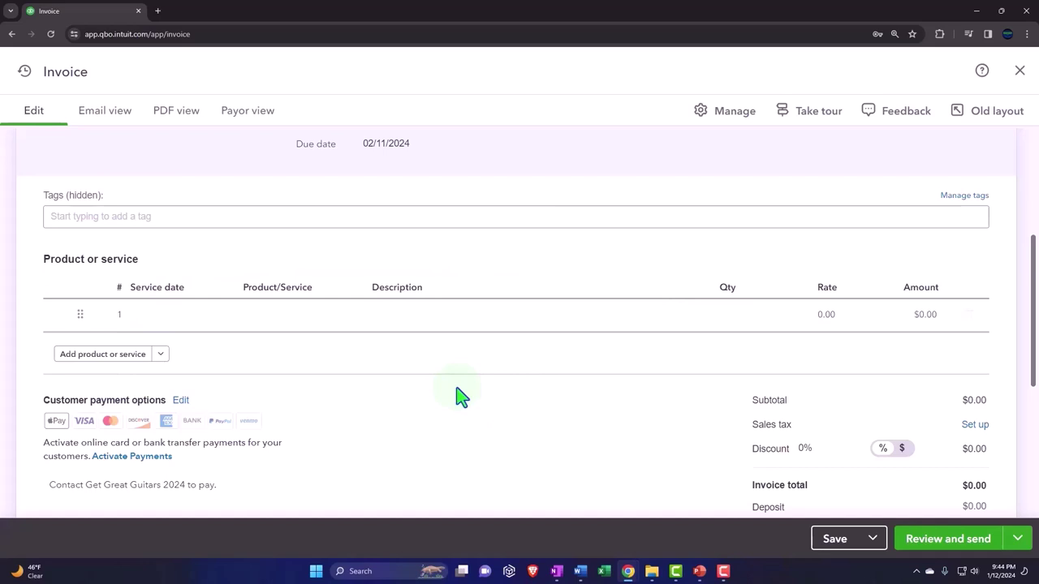
{"action": "scroll", "coordinate": [458, 396], "scroll_direction": "down", "scroll_amount": 1}
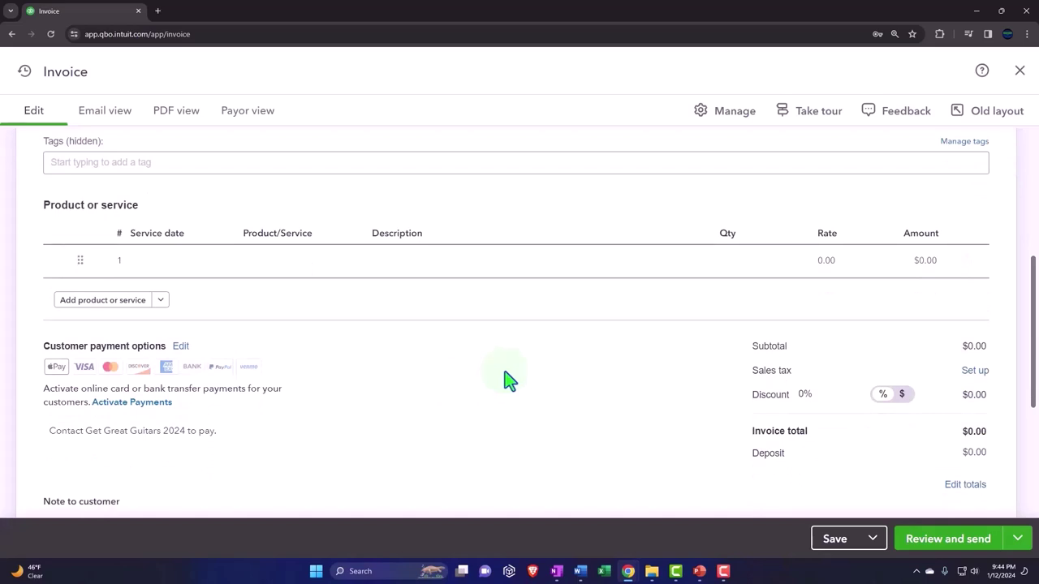
- Discard the unsaved invoice and return to the Sales section of Account and settings
{"action": "left_click", "coordinate": [1019, 72]}
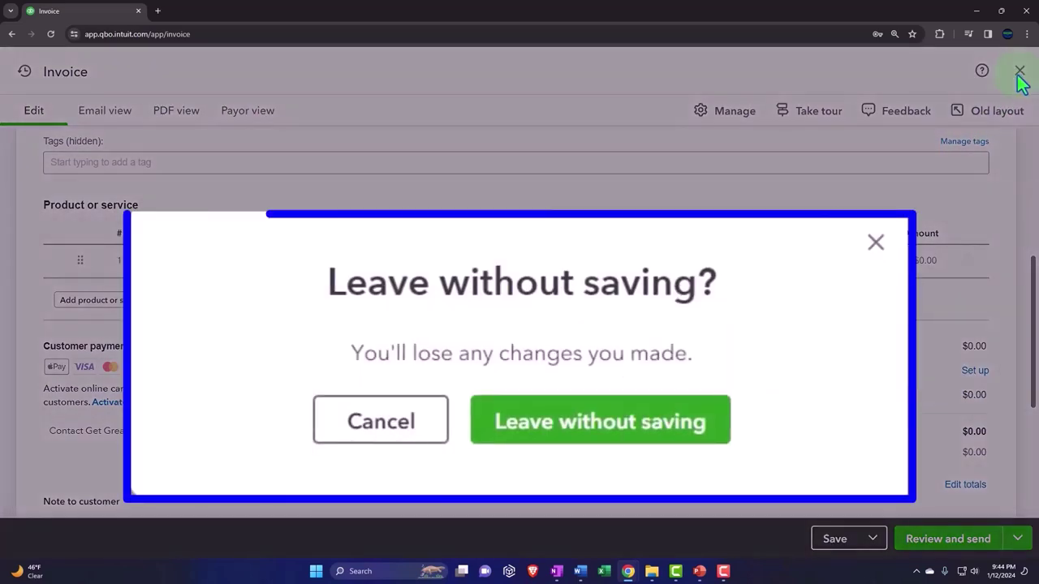
{"action": "left_click", "coordinate": [568, 336]}
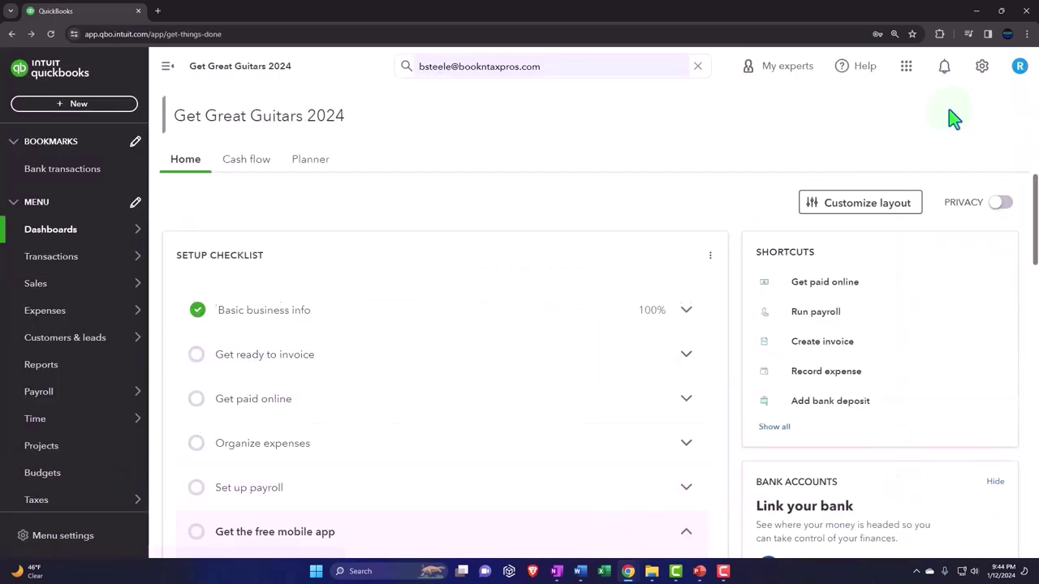
{"action": "left_click", "coordinate": [982, 68]}
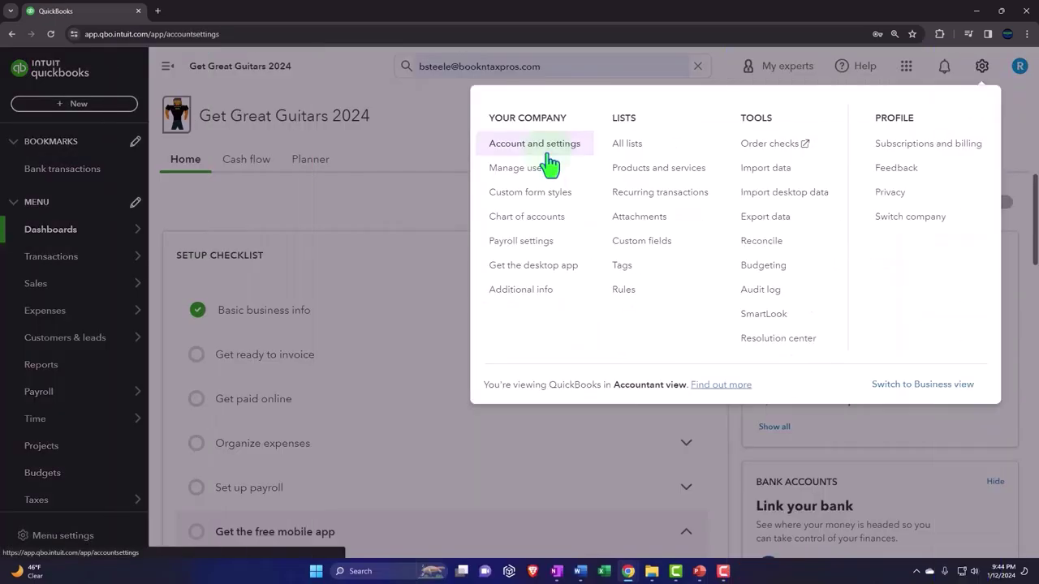
{"action": "left_click", "coordinate": [548, 153]}
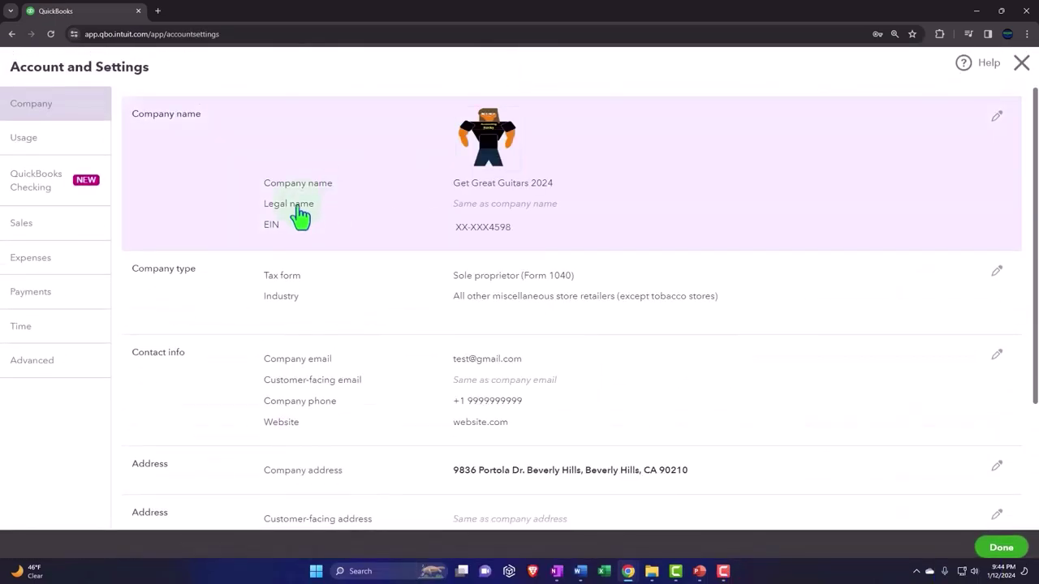
{"action": "left_click", "coordinate": [33, 235]}
- Turn off Service date, Discount and Deposit in the Sales form content settings and save them
{"action": "left_click", "coordinate": [413, 238]}
{"action": "left_click", "coordinate": [769, 305]}
{"action": "left_click", "coordinate": [769, 340]}
{"action": "left_click", "coordinate": [767, 376]}
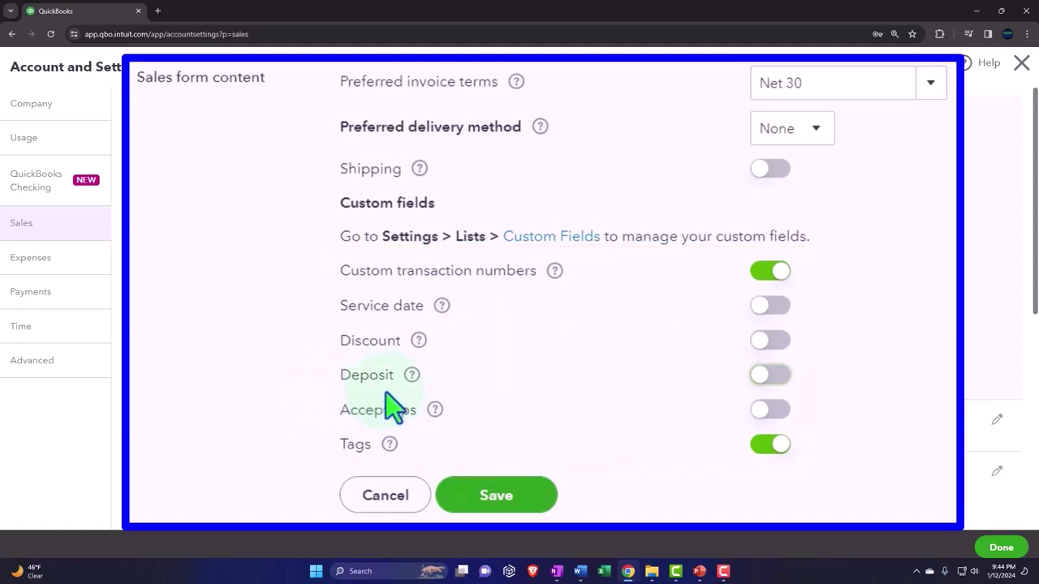
{"action": "left_click", "coordinate": [507, 502]}
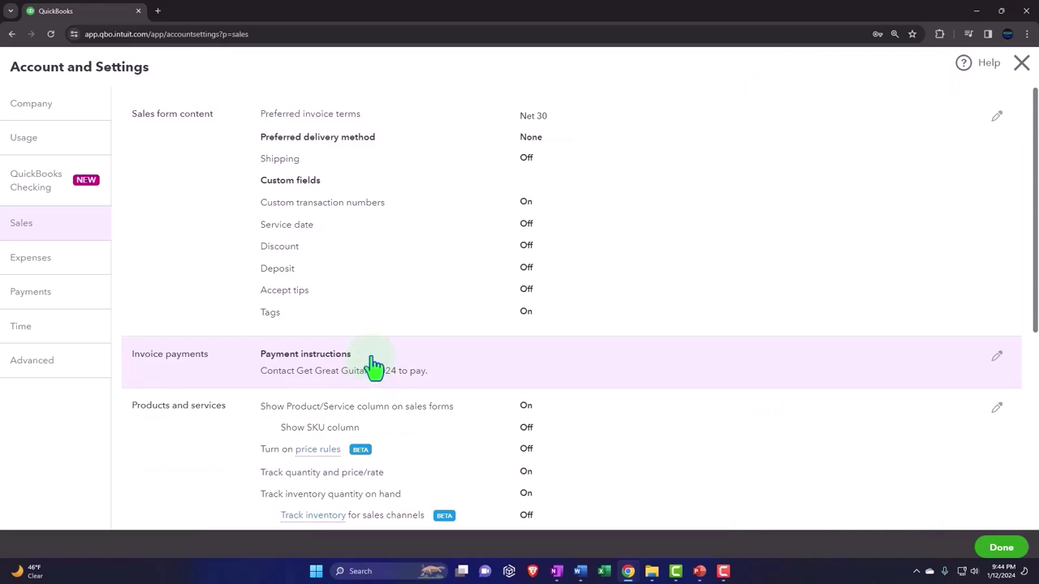
- Review the payment instructions under Invoice payments and leave them without saving
{"action": "scroll", "coordinate": [373, 367], "scroll_direction": "down", "scroll_amount": 1}
{"action": "left_click", "coordinate": [199, 326]}
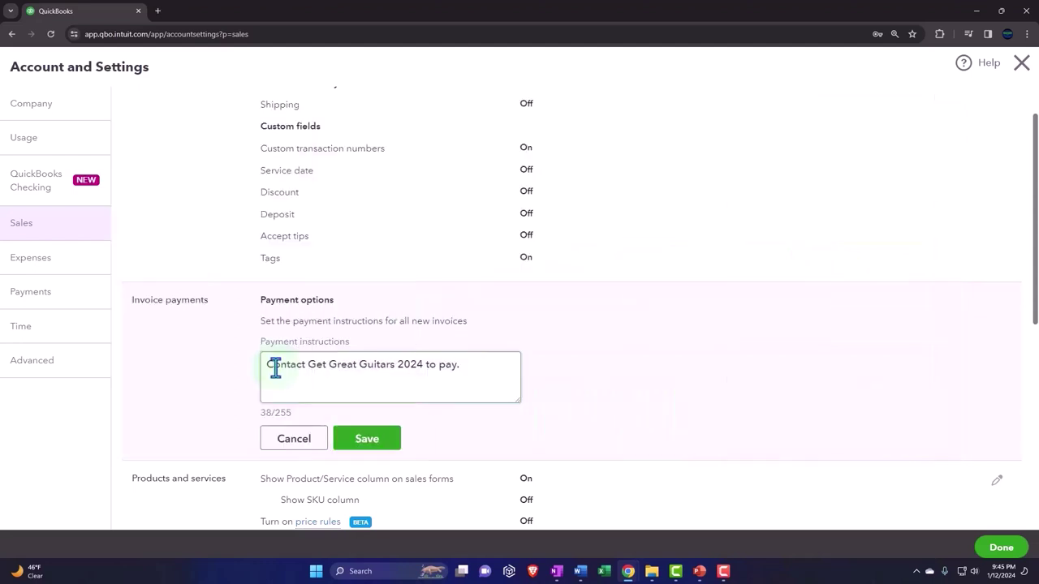
{"action": "scroll", "coordinate": [275, 367], "scroll_direction": "down", "scroll_amount": 1}
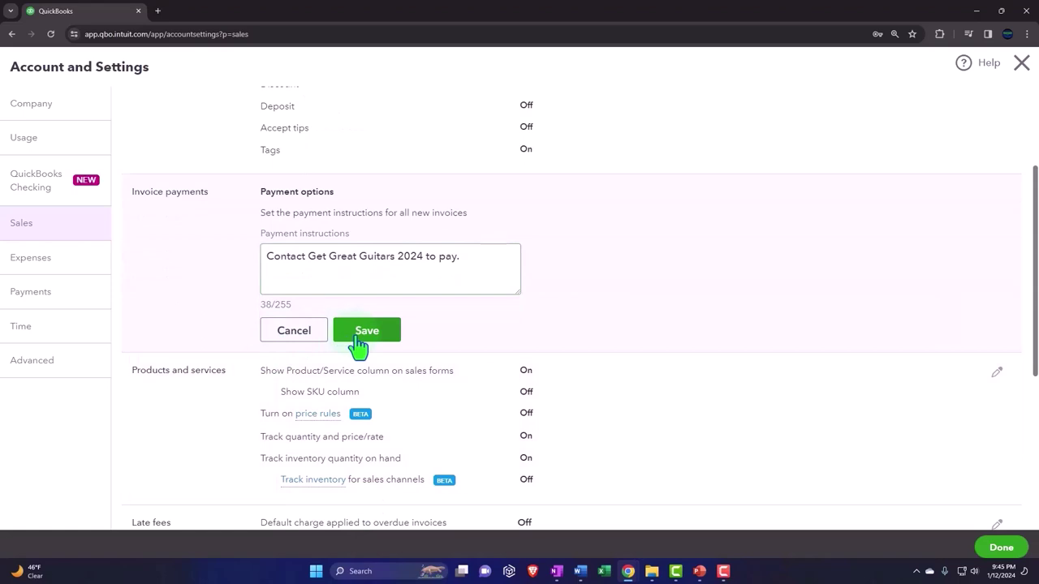
{"action": "left_click", "coordinate": [300, 334]}
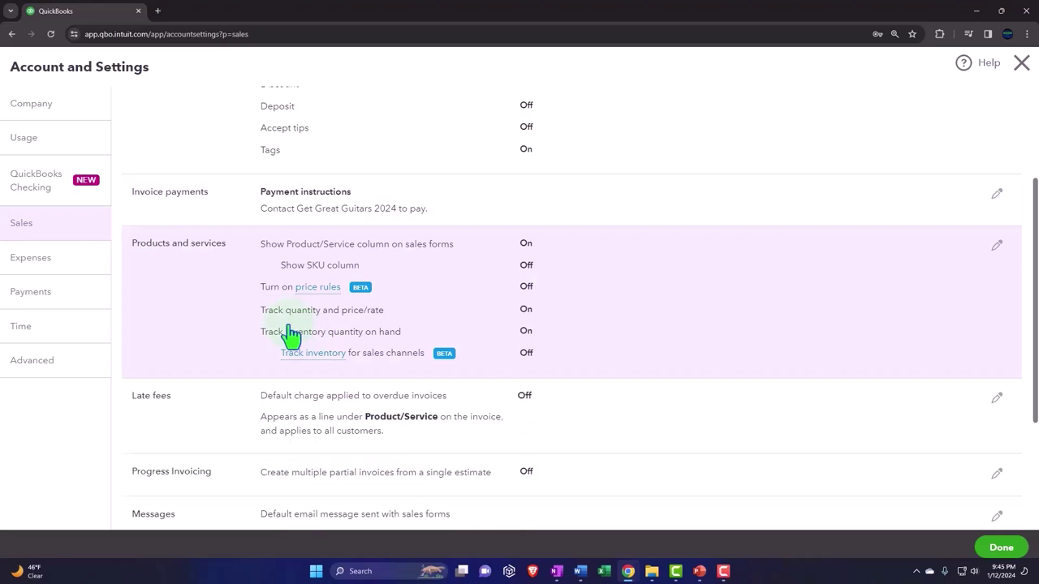
- Open the Products and services settings and read the help on the Product/Service column, SKU column and price rules
{"action": "left_click", "coordinate": [207, 313]}
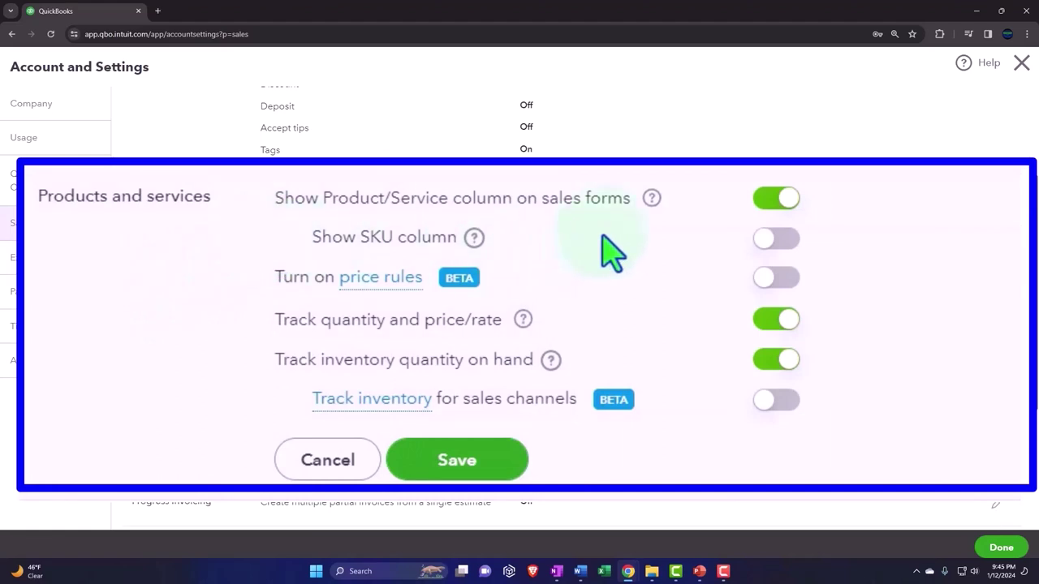
{"action": "left_click", "coordinate": [651, 200]}
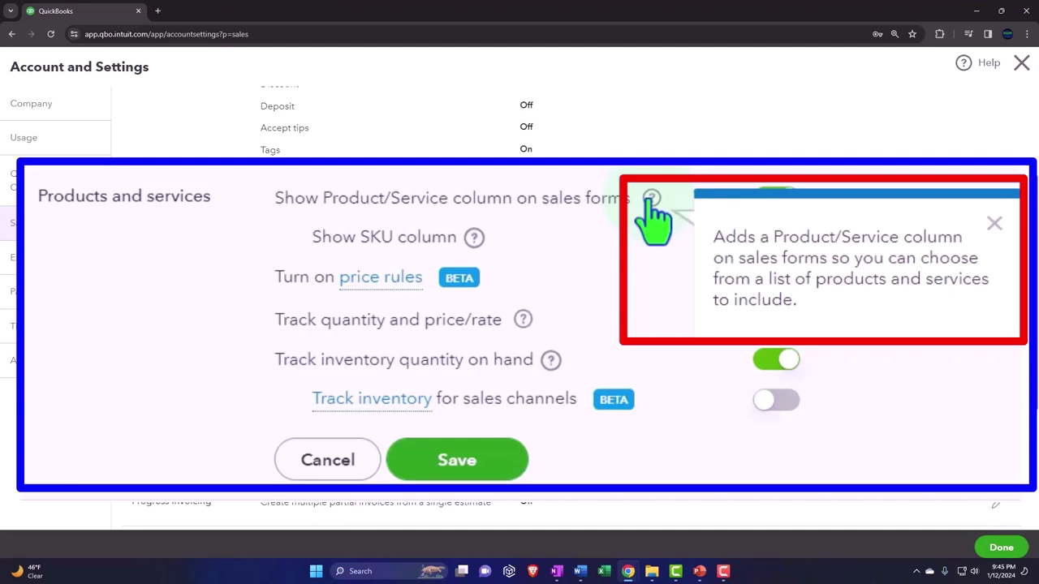
{"action": "left_click", "coordinate": [475, 240]}
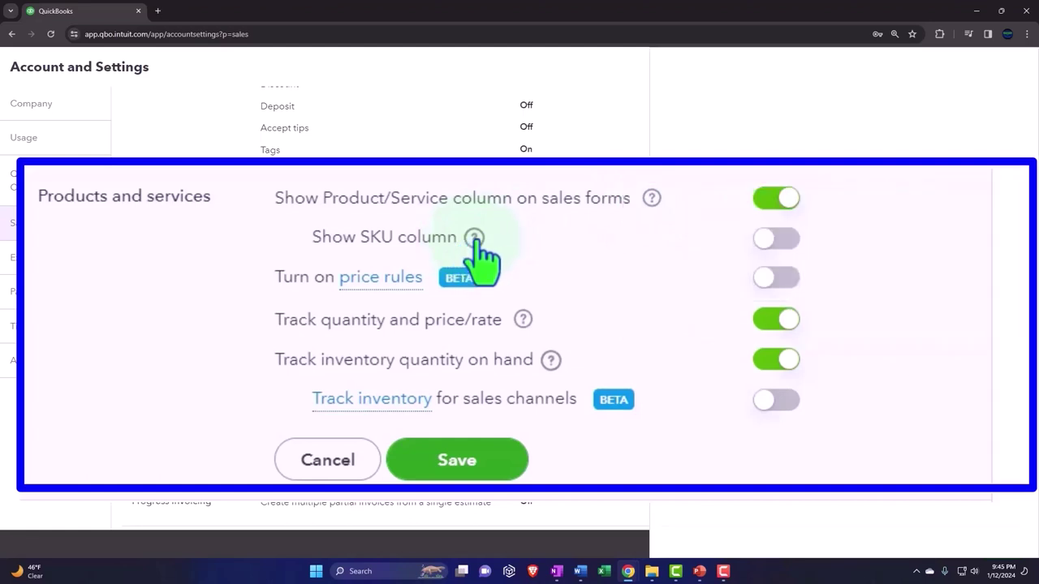
{"action": "left_click", "coordinate": [1013, 66]}
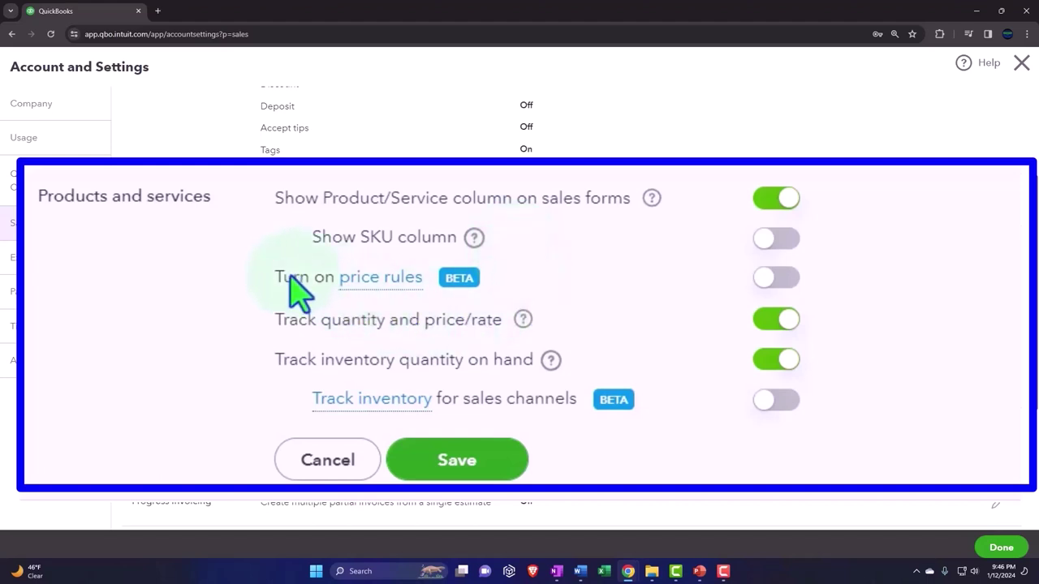
{"action": "left_click", "coordinate": [380, 284]}
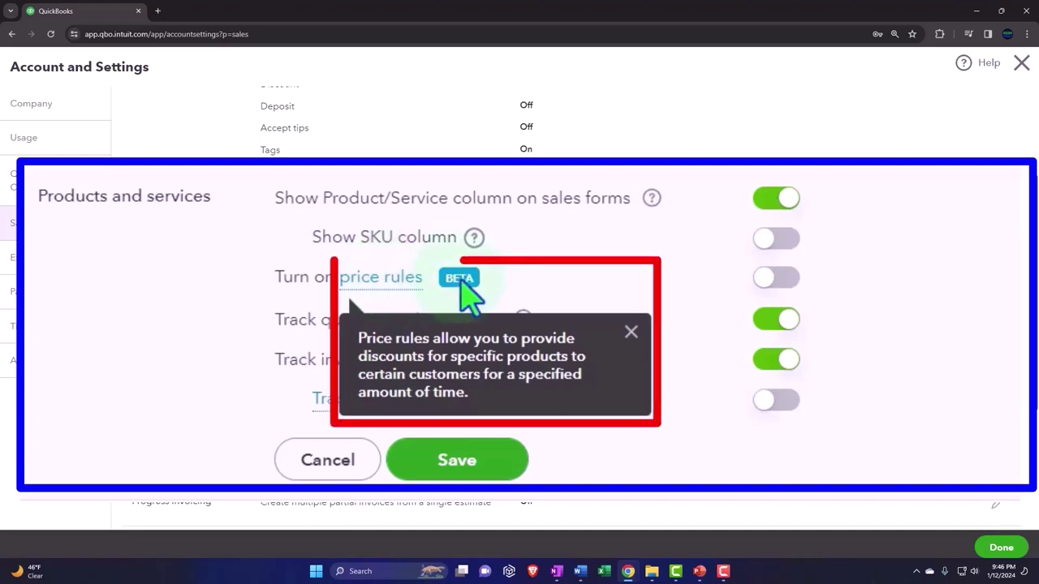
{"action": "left_click", "coordinate": [631, 332]}
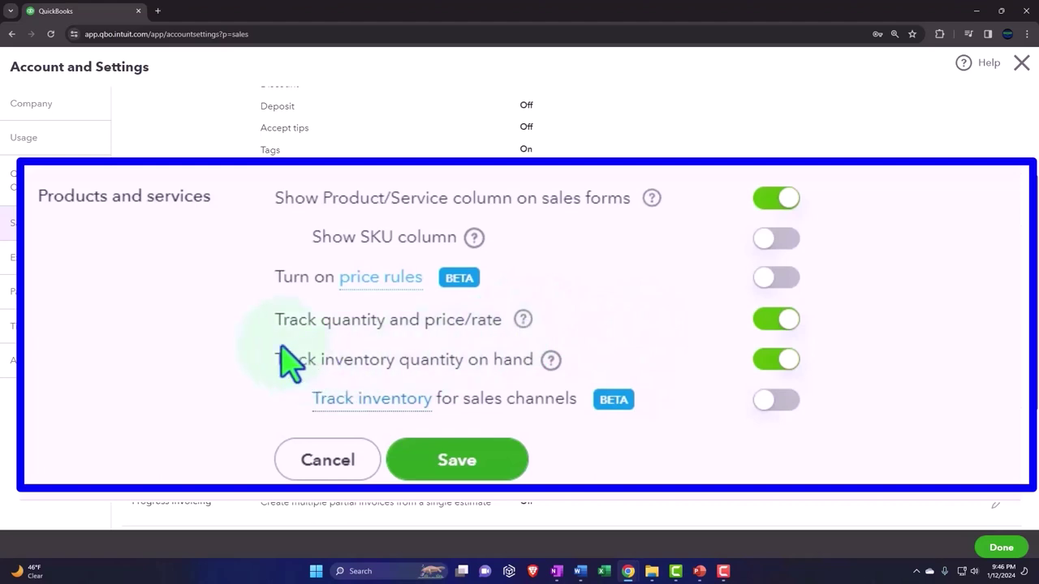
- Check the help for Track quantity and price/rate and for Track inventory quantity on hand
{"action": "left_click", "coordinate": [524, 320]}
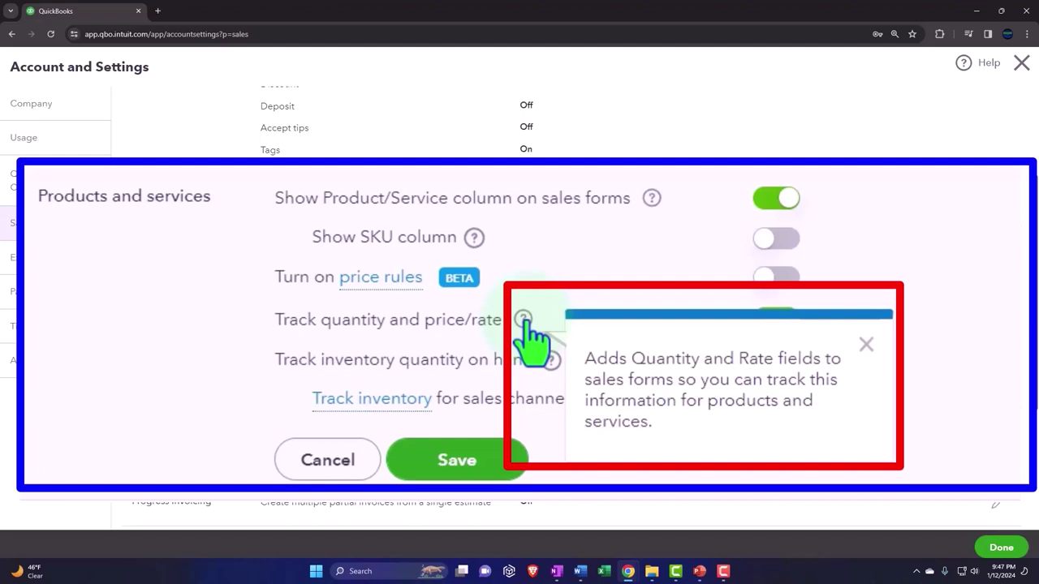
{"action": "left_click", "coordinate": [204, 343]}
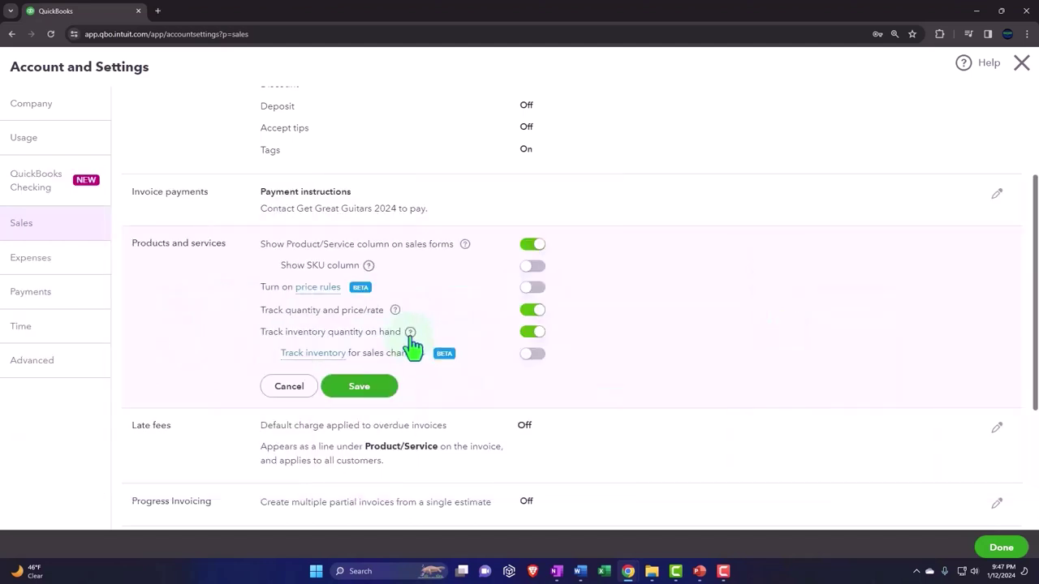
{"action": "left_click", "coordinate": [411, 334]}
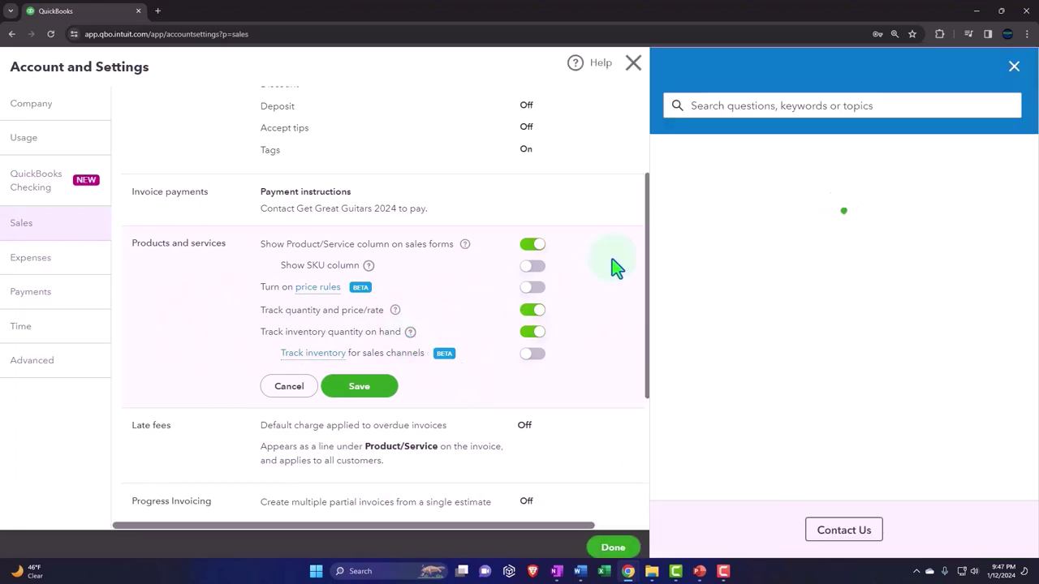
{"action": "left_click", "coordinate": [1014, 67]}
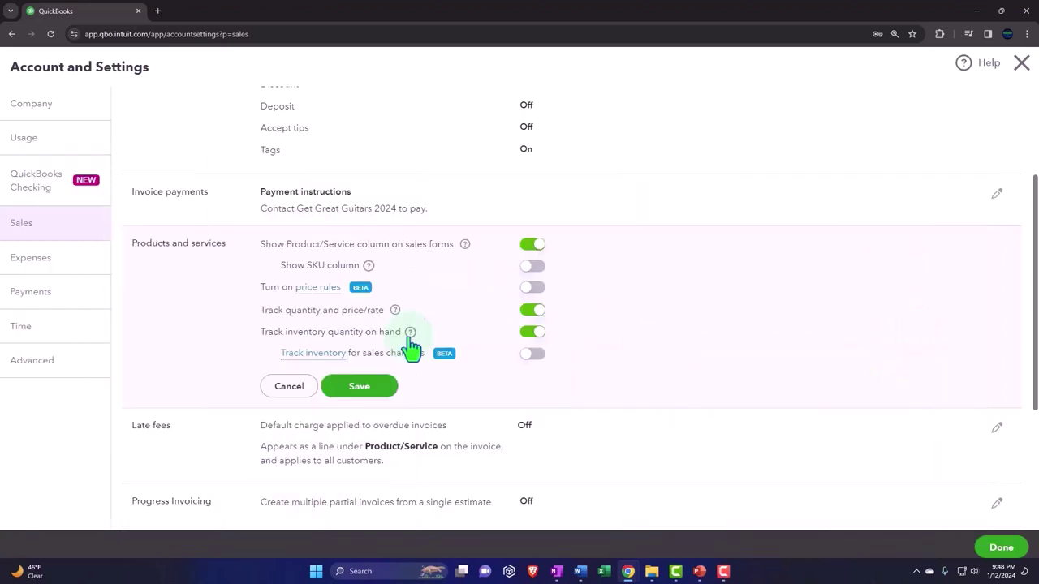
- Leave the Products and services settings, open Late fees and turn on the default charge applied to overdue invoices
{"action": "scroll", "coordinate": [411, 345], "scroll_direction": "down", "scroll_amount": 2}
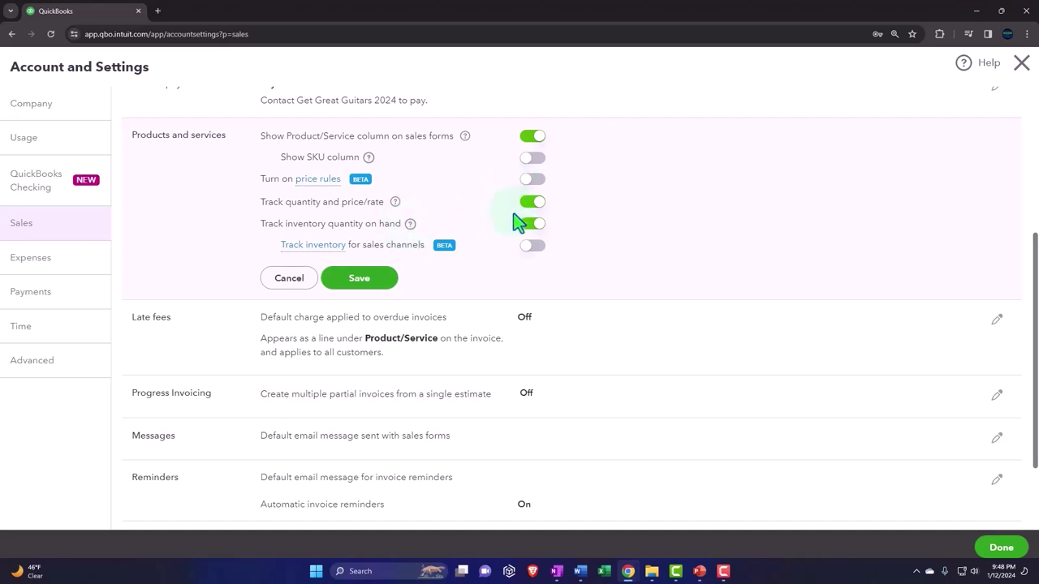
{"action": "scroll", "coordinate": [518, 221], "scroll_direction": "down", "scroll_amount": 1}
{"action": "left_click", "coordinate": [273, 298]}
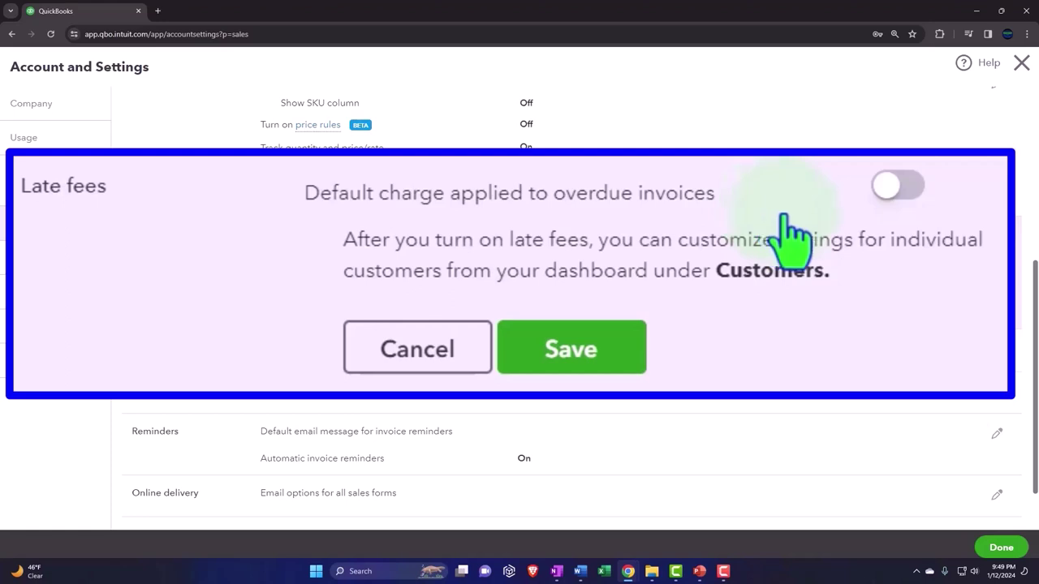
{"action": "left_click", "coordinate": [527, 237]}
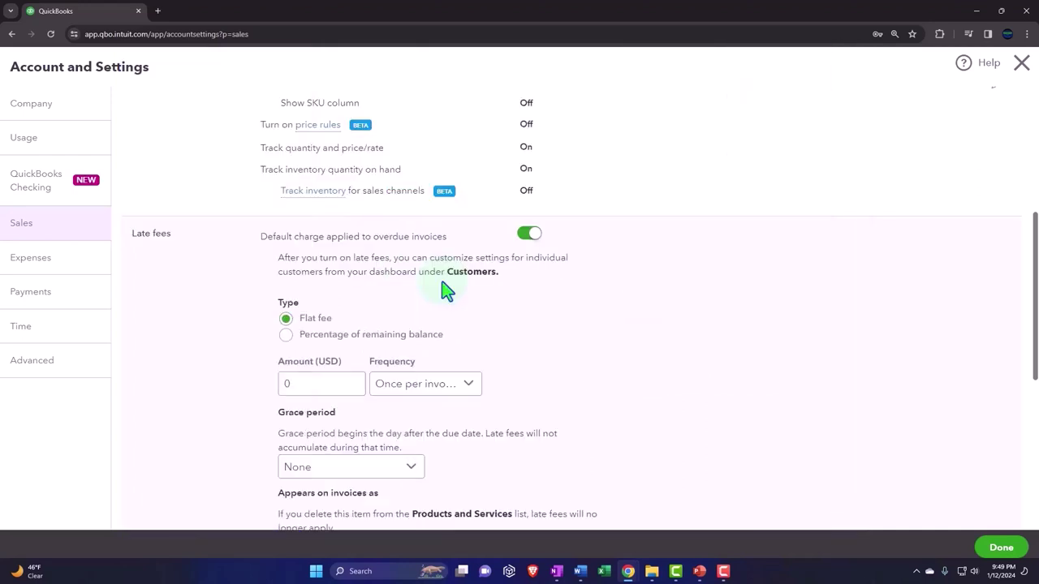
{"action": "scroll", "coordinate": [445, 289], "scroll_direction": "down", "scroll_amount": 1}
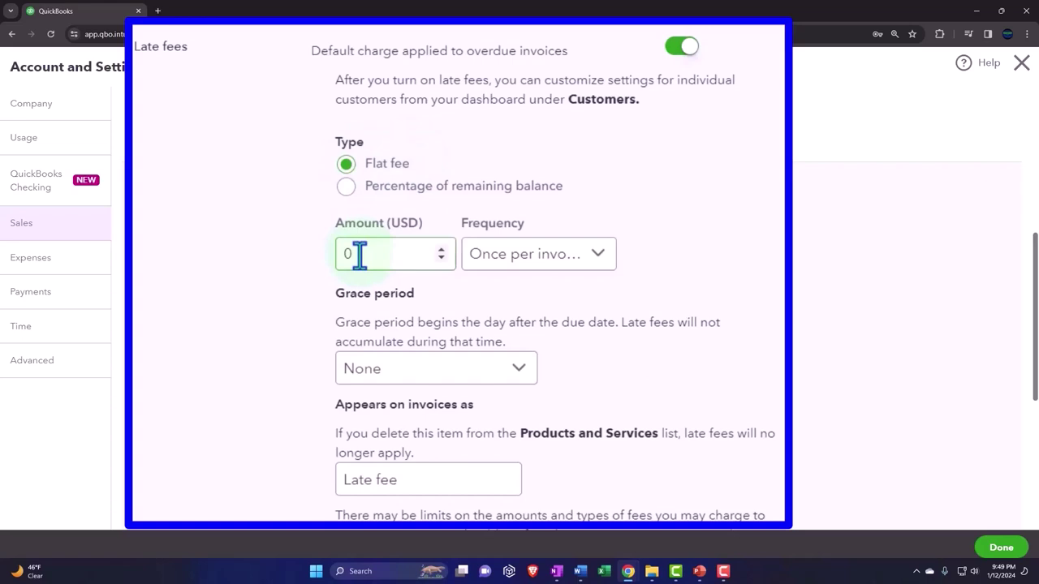
- Set the late fee type to Percentage of remaining balance and review the grace period and invoice label options
{"action": "left_click", "coordinate": [346, 186]}
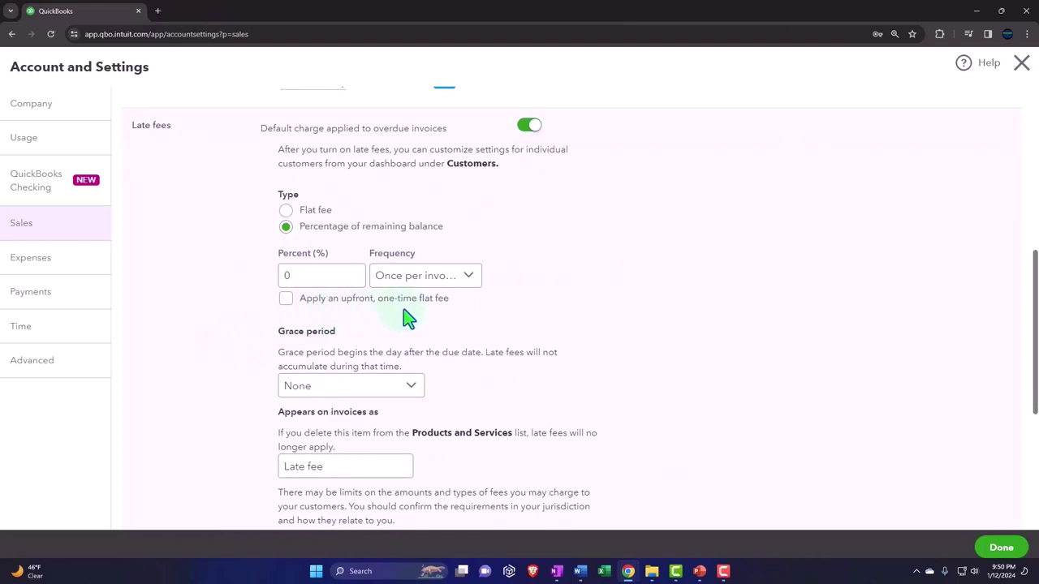
{"action": "scroll", "coordinate": [407, 318], "scroll_direction": "down", "scroll_amount": 1}
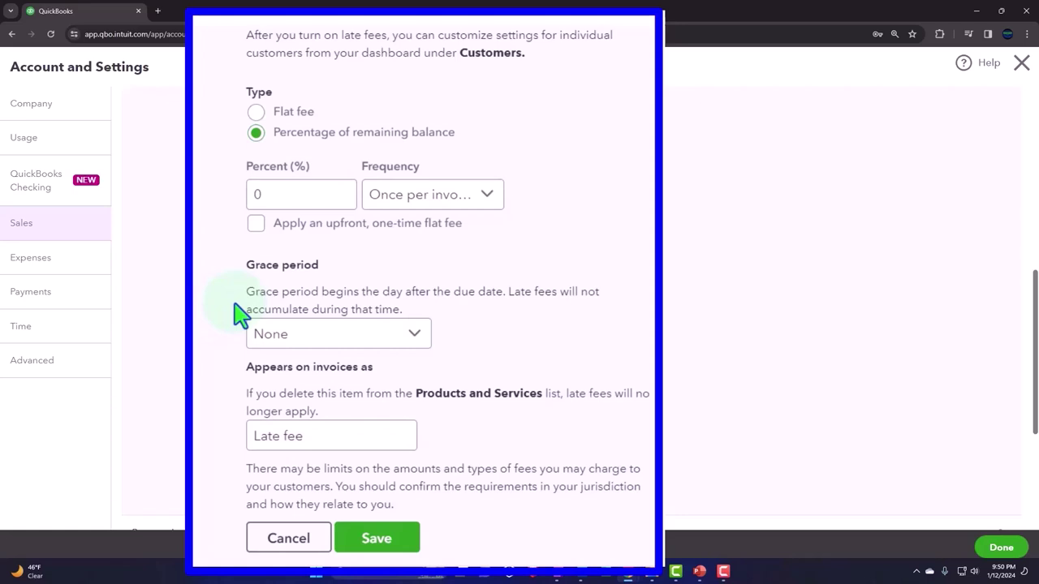
{"action": "left_click", "coordinate": [412, 342]}
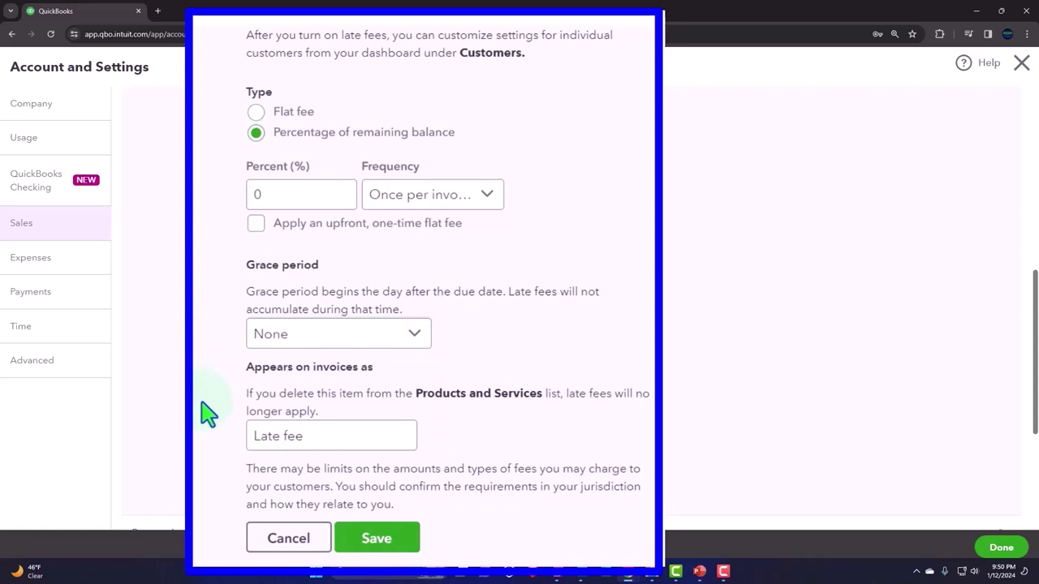
{"action": "key", "text": "Tab"}
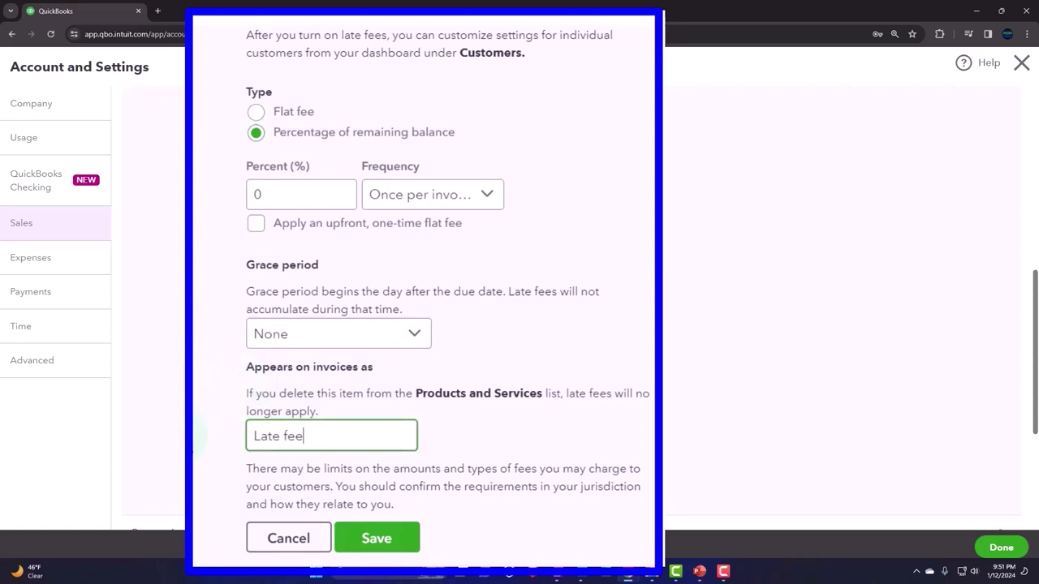
{"action": "scroll", "coordinate": [260, 422], "scroll_direction": "down", "scroll_amount": 1}
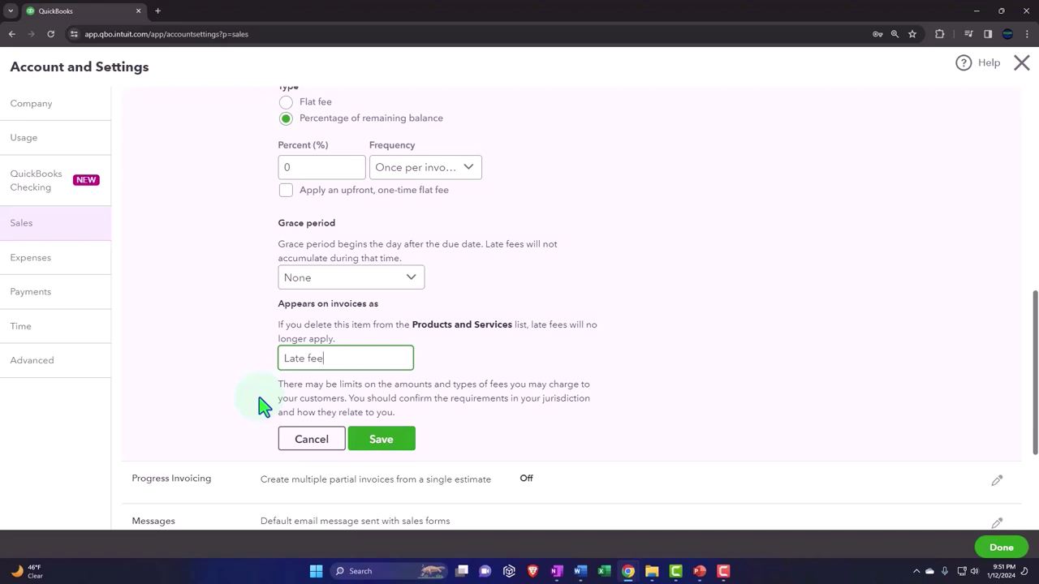
- Set the late fee type to Flat fee, turn off the default charge and leave Late fees without saving
{"action": "scroll", "coordinate": [263, 405], "scroll_direction": "up", "scroll_amount": 1}
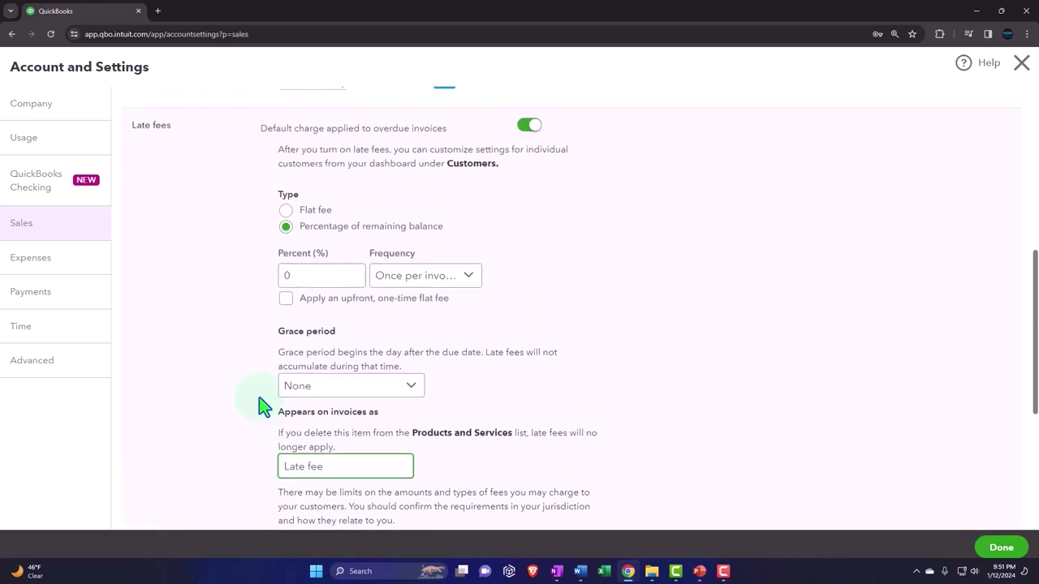
{"action": "left_click", "coordinate": [286, 210]}
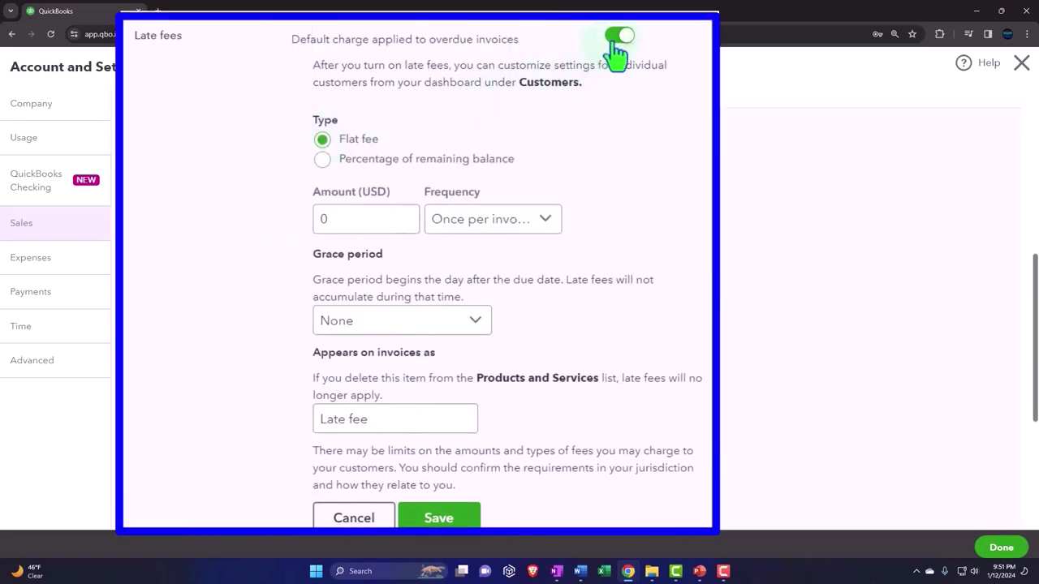
{"action": "left_click", "coordinate": [528, 128]}
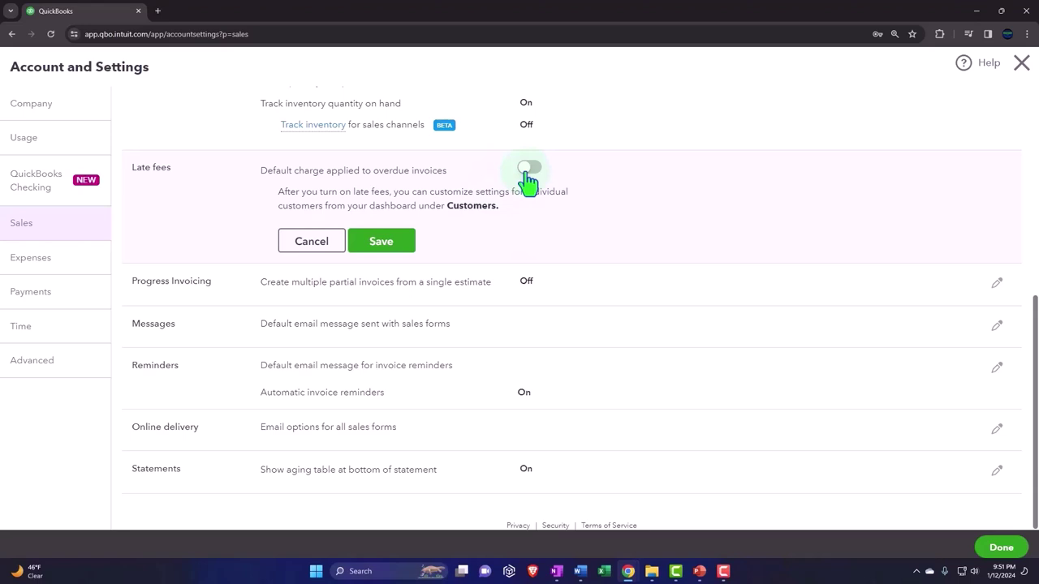
{"action": "left_click", "coordinate": [287, 248]}
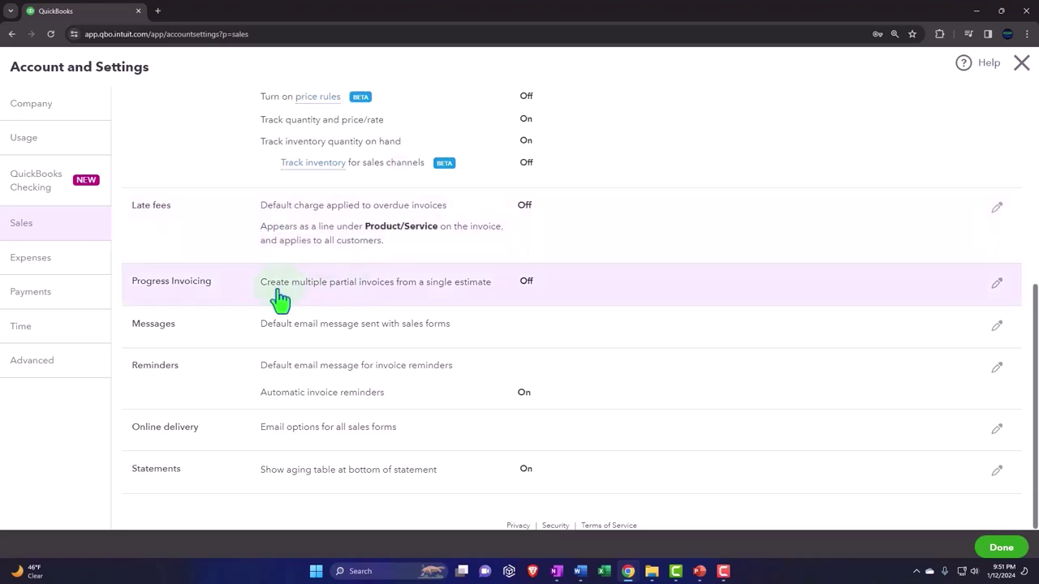
- Review the Progress Invoicing option without saving and open the default email message settings for sales forms
{"action": "left_click", "coordinate": [338, 299]}
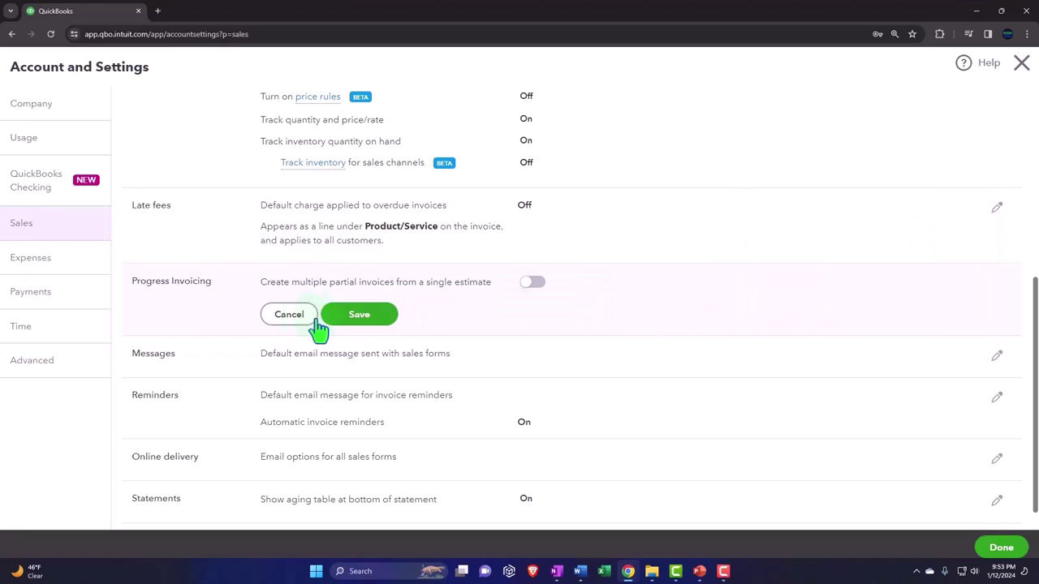
{"action": "left_click", "coordinate": [294, 317]}
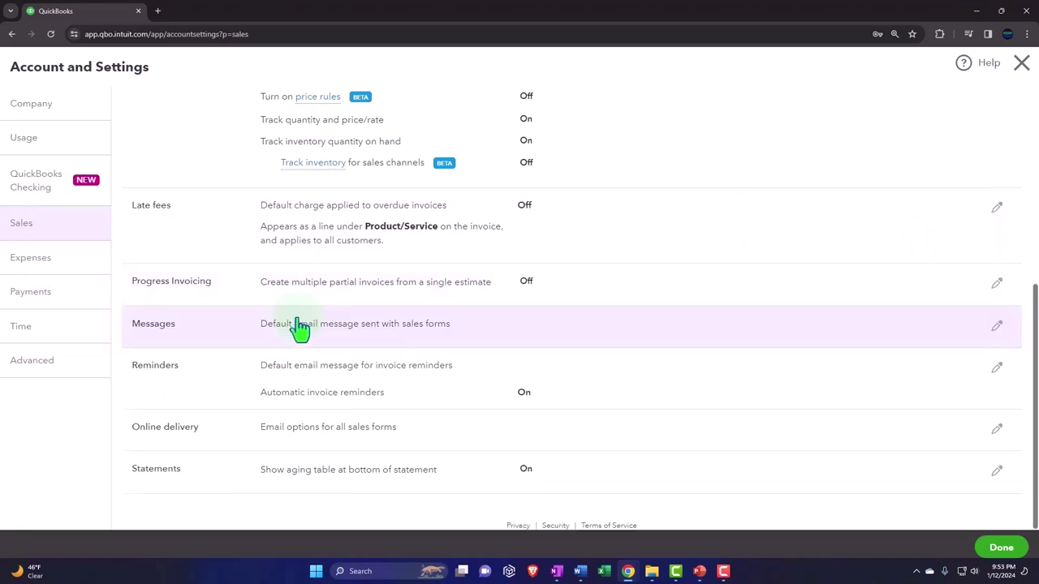
{"action": "left_click", "coordinate": [247, 342]}
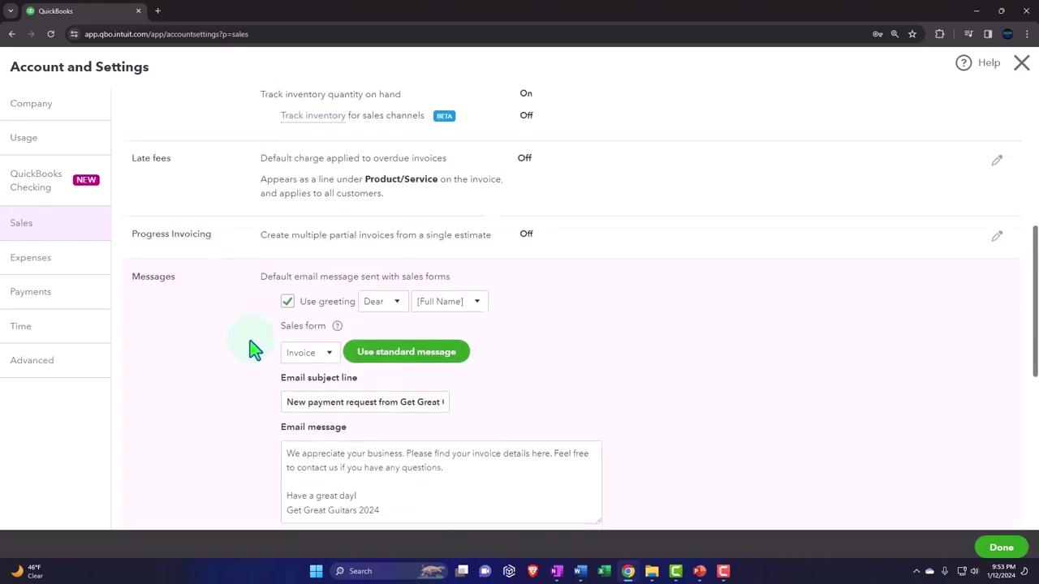
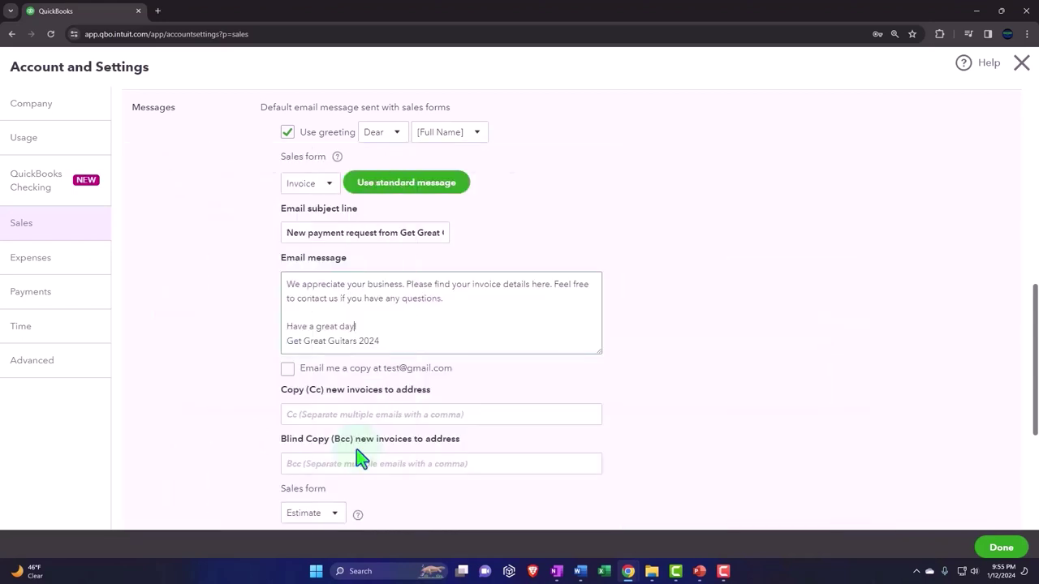
- Check the sales form choices below the Bcc field in the Messages settings and read their help note
{"action": "scroll", "coordinate": [232, 459], "scroll_direction": "down", "scroll_amount": 2}
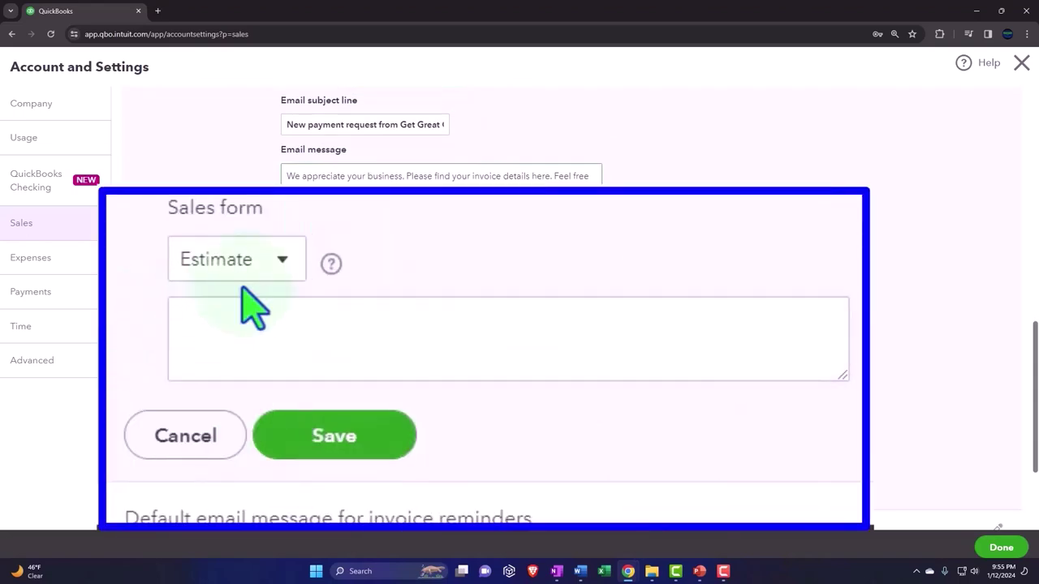
{"action": "left_click", "coordinate": [280, 264]}
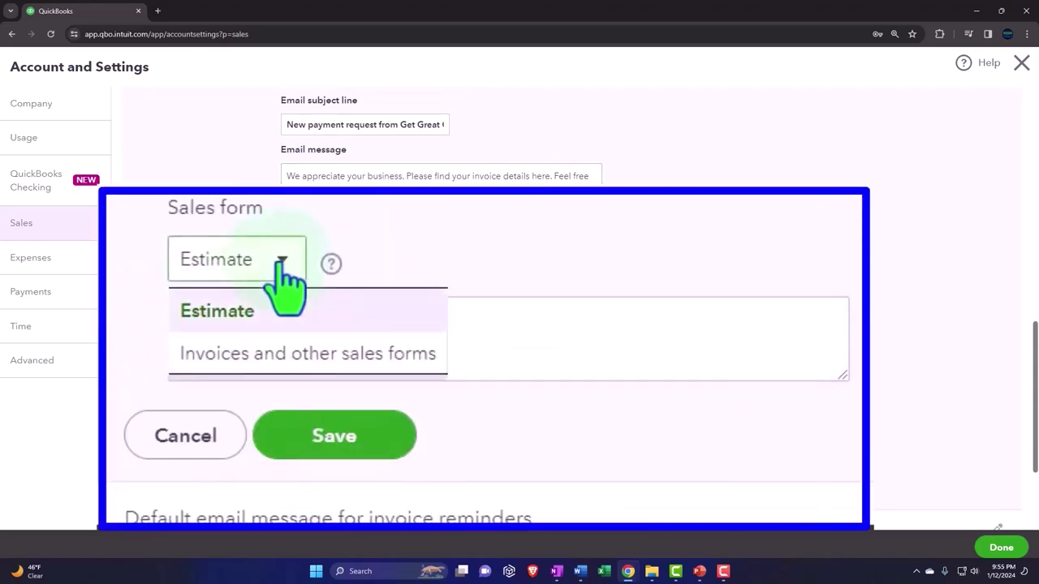
{"action": "left_click", "coordinate": [106, 292]}
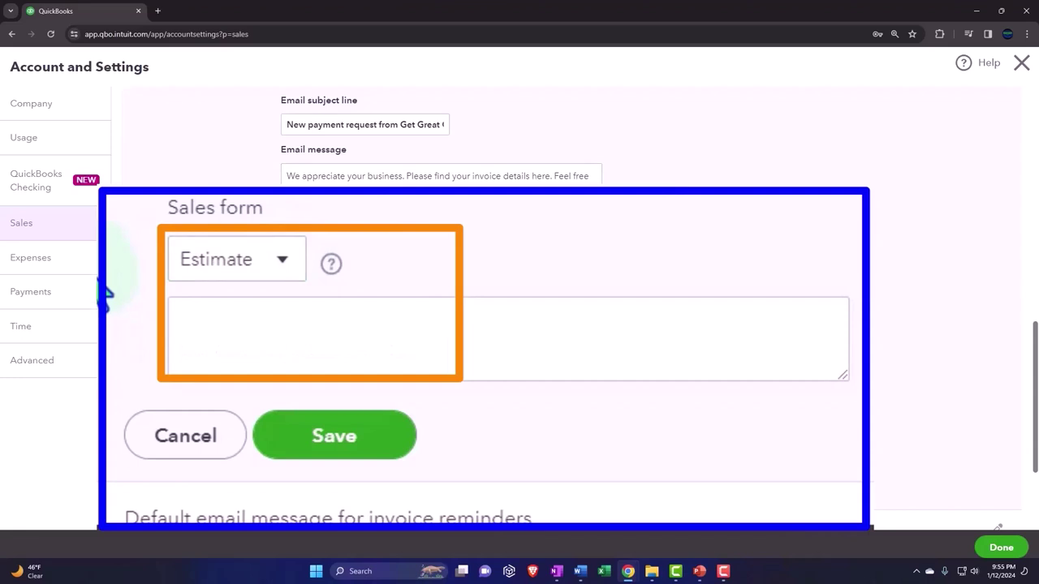
{"action": "left_click", "coordinate": [280, 261]}
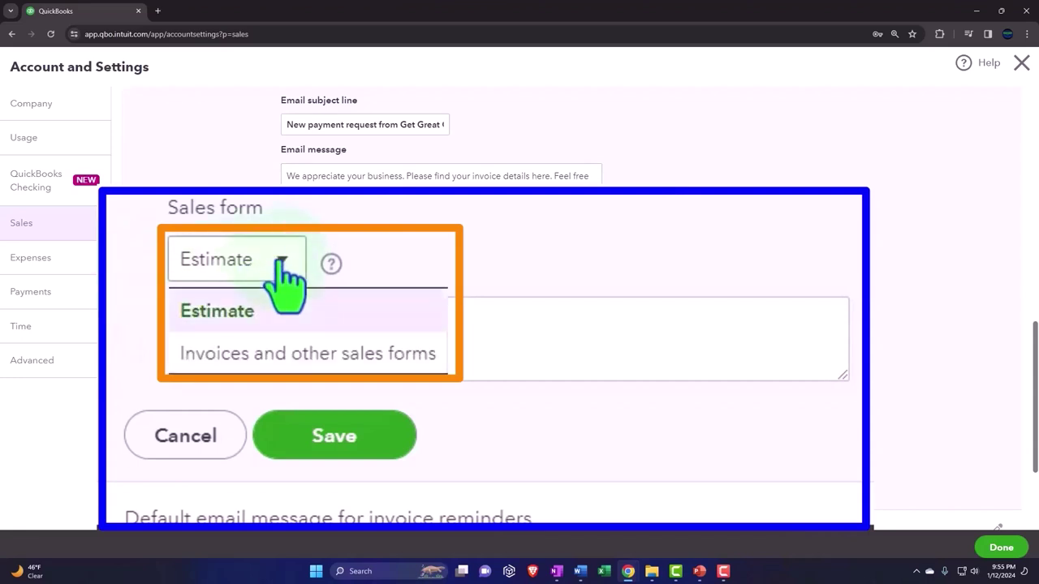
{"action": "left_click", "coordinate": [286, 268]}
{"action": "left_click", "coordinate": [331, 263]}
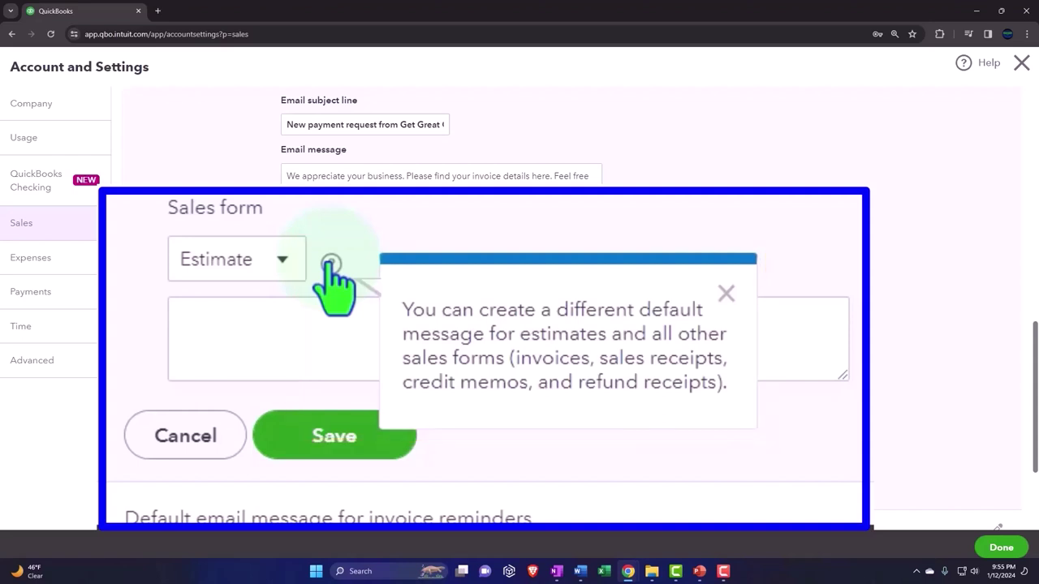
- View the default email subject and message for the Estimate, Credit Memo and Sales Receipt forms
{"action": "scroll", "coordinate": [192, 390], "scroll_direction": "up", "scroll_amount": 3}
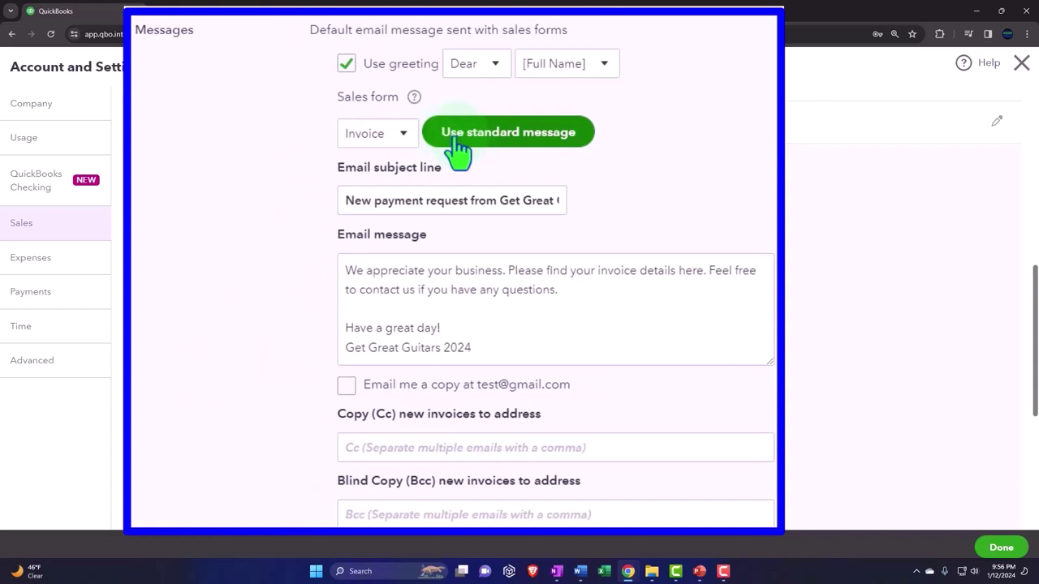
{"action": "left_click", "coordinate": [404, 134]}
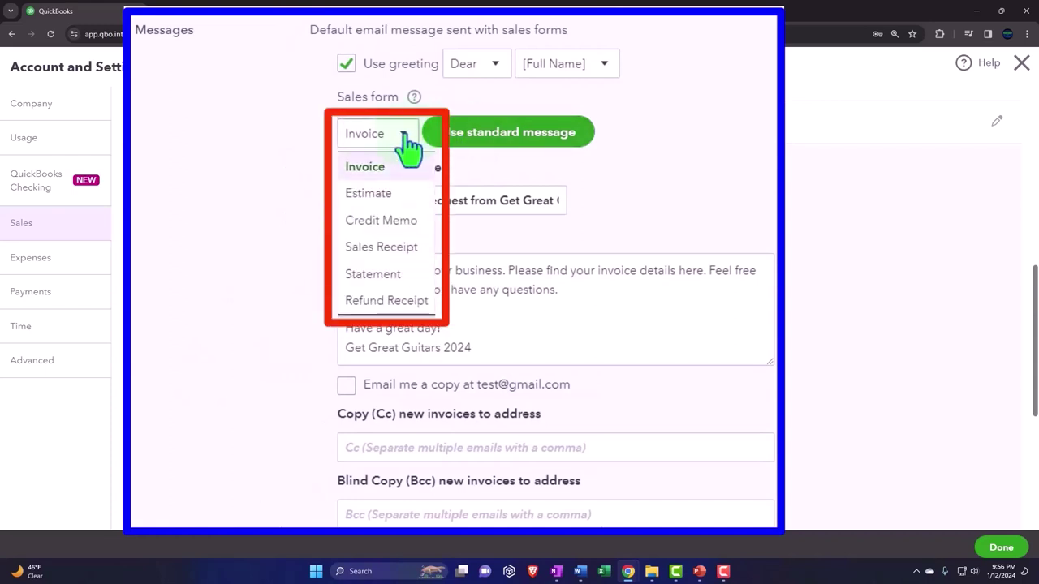
{"action": "left_click", "coordinate": [396, 193]}
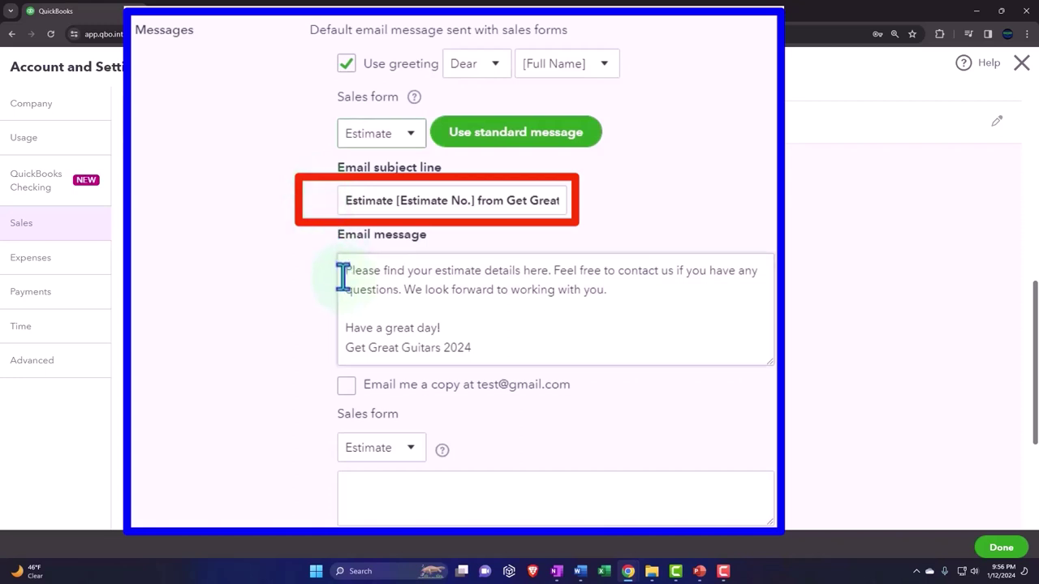
{"action": "left_click", "coordinate": [410, 136]}
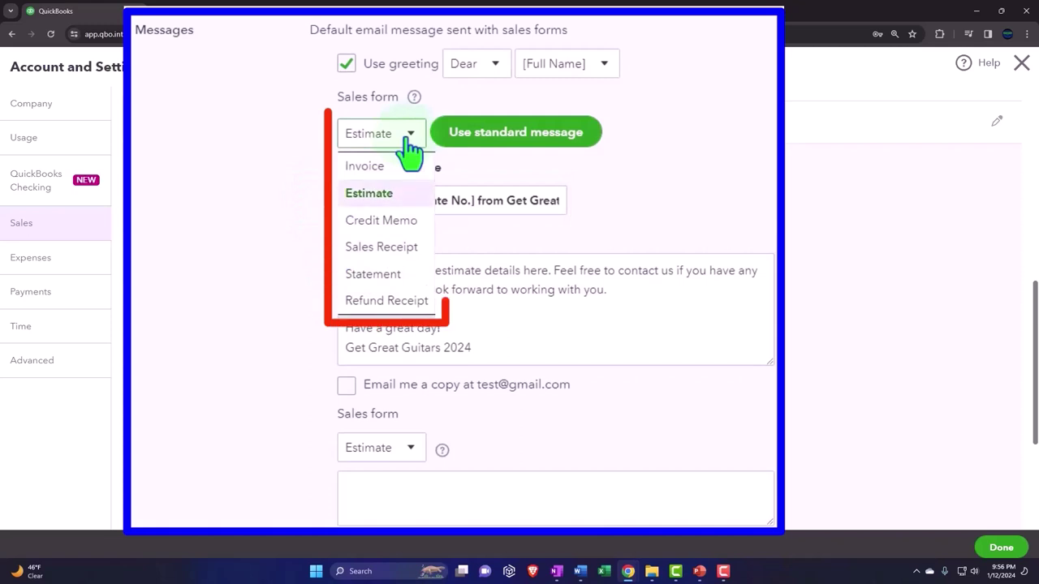
{"action": "left_click", "coordinate": [381, 220]}
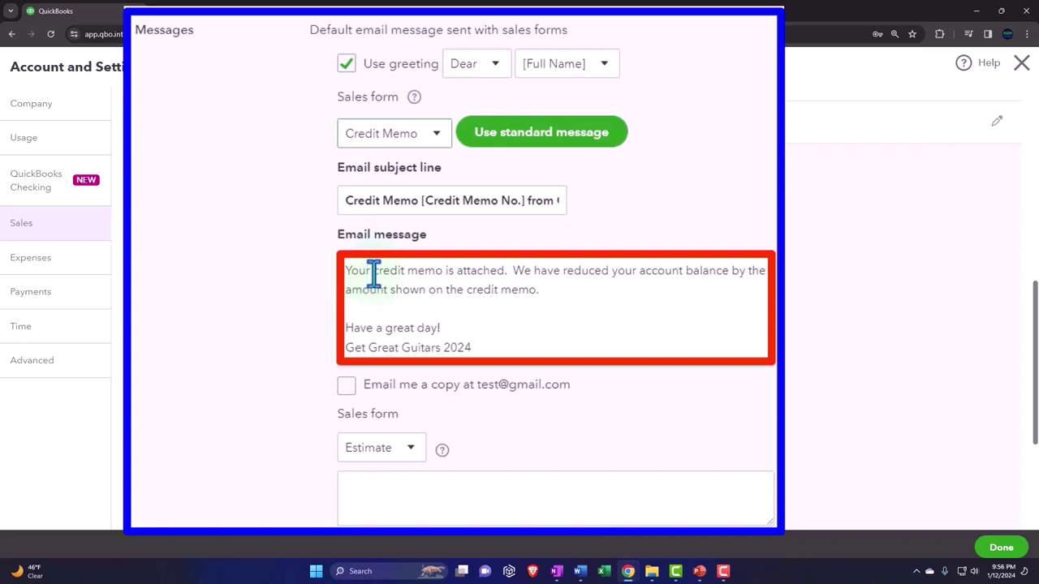
{"action": "left_click", "coordinate": [438, 143]}
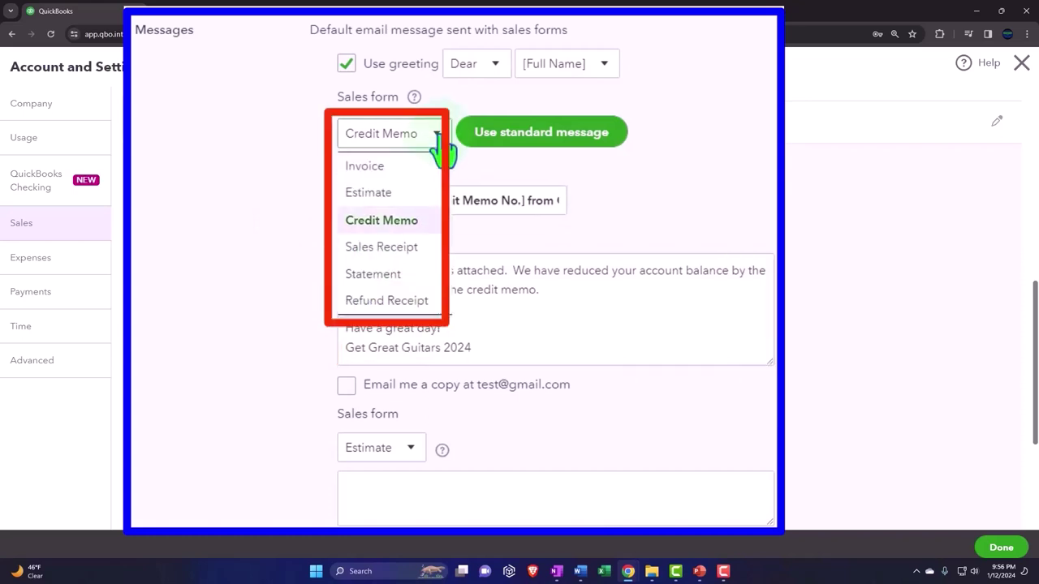
{"action": "left_click", "coordinate": [413, 247]}
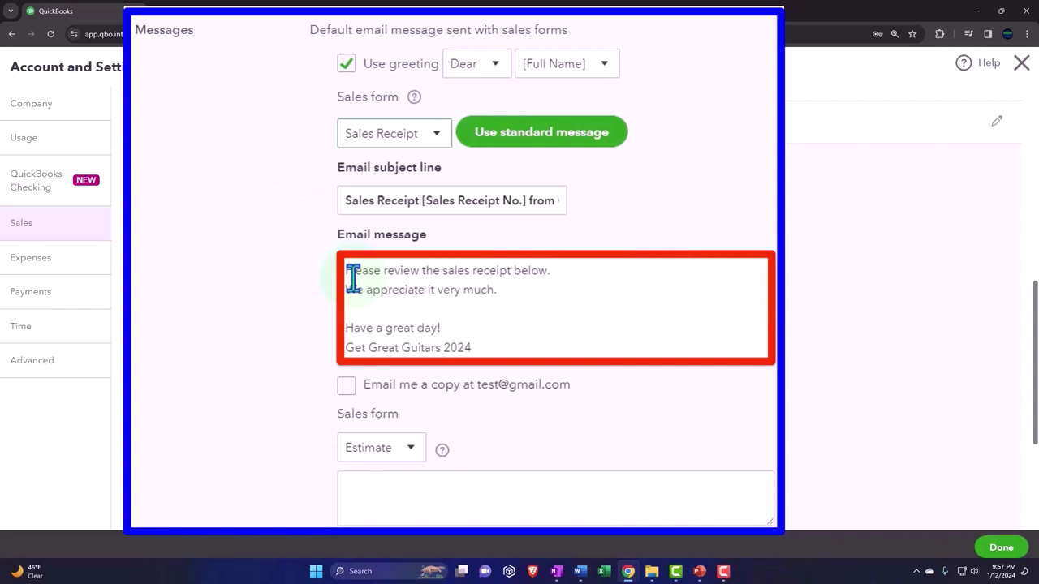
- Read the full default email message for the Statement form and view the one for Refund Receipt
{"action": "left_click", "coordinate": [438, 136]}
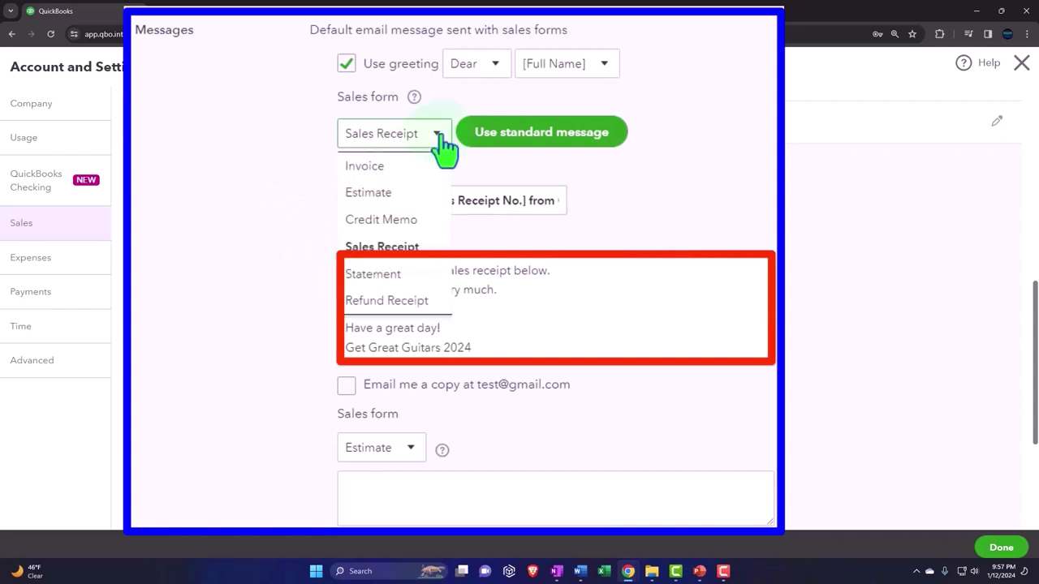
{"action": "left_click", "coordinate": [415, 275]}
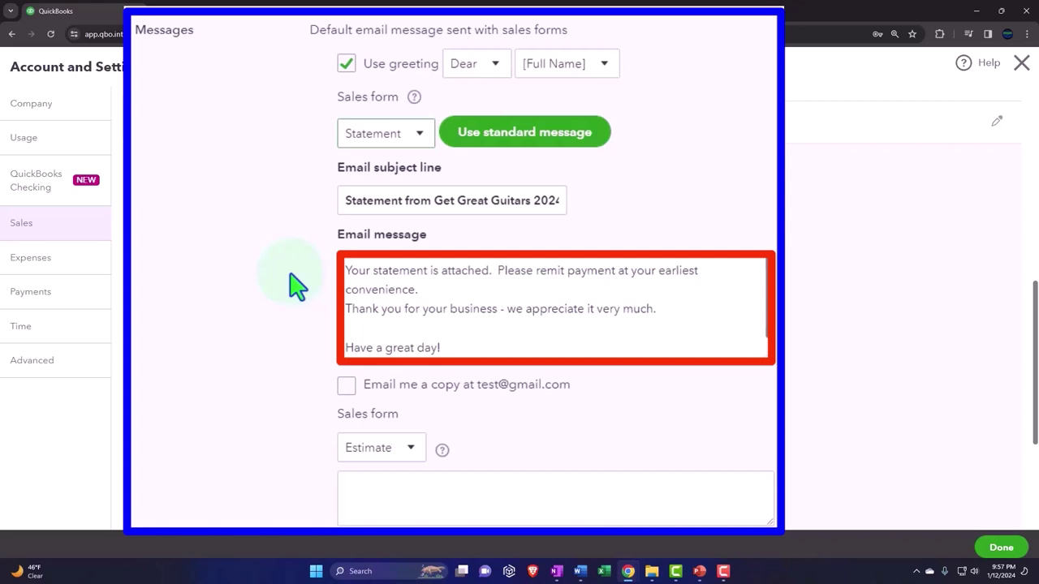
{"action": "left_click", "coordinate": [345, 275]}
{"action": "key", "text": "ctrl+a"}
{"action": "left_click", "coordinate": [346, 274]}
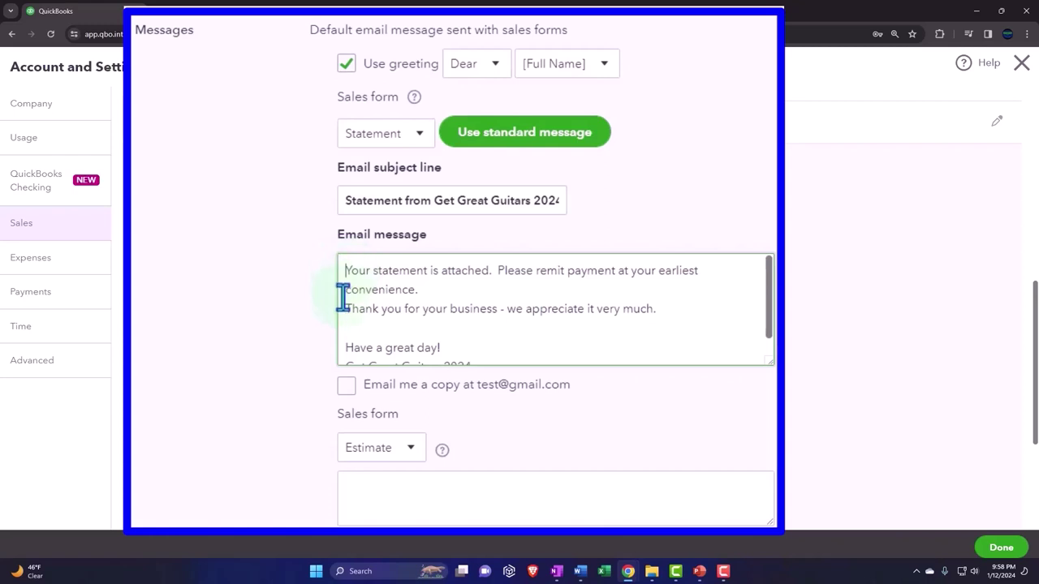
{"action": "scroll", "coordinate": [343, 315], "scroll_direction": "down", "scroll_amount": 1}
{"action": "scroll", "coordinate": [343, 315], "scroll_direction": "down", "scroll_amount": 1}
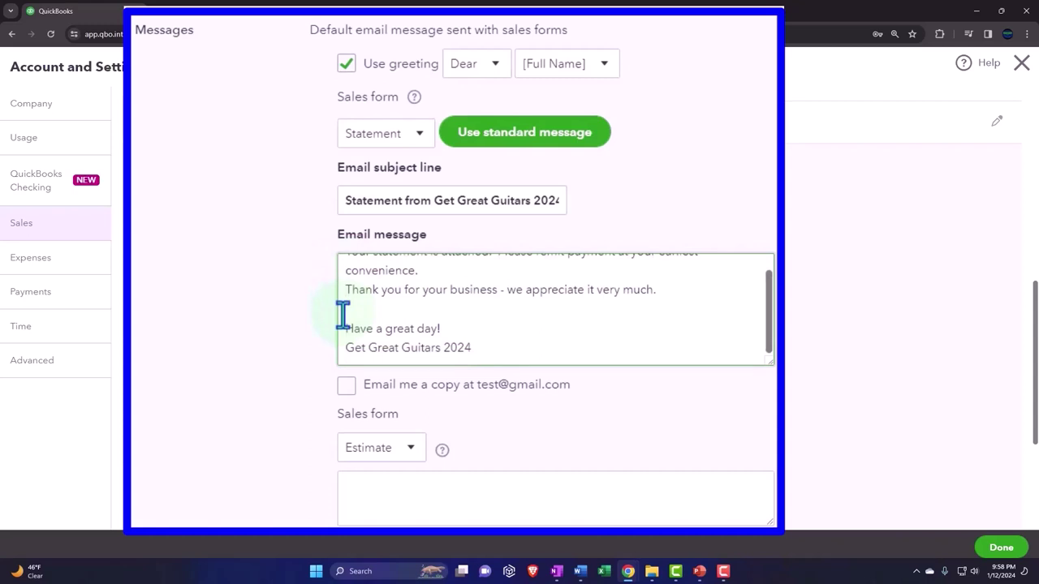
{"action": "left_click", "coordinate": [417, 134]}
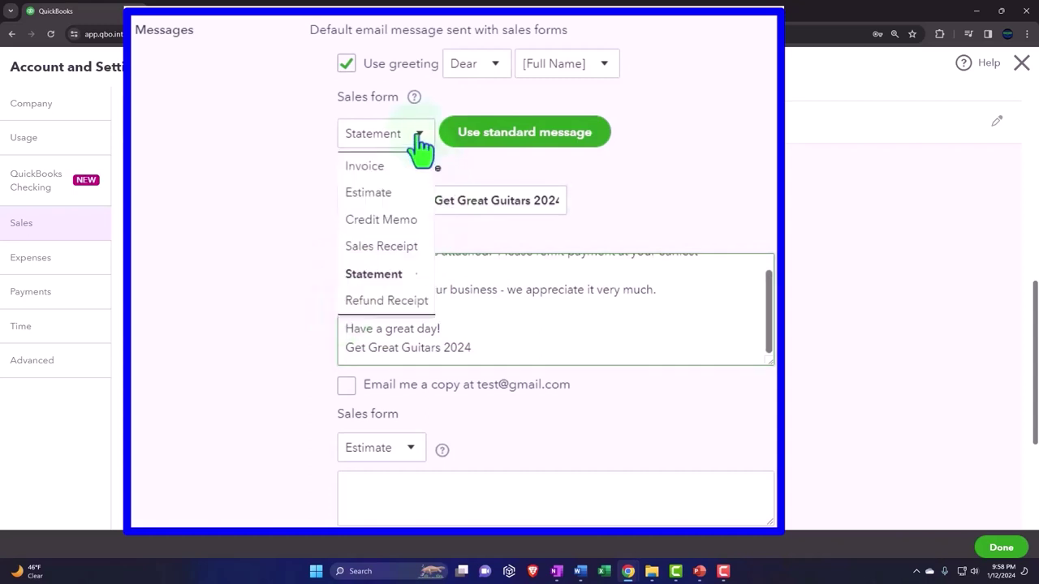
{"action": "left_click", "coordinate": [376, 302]}
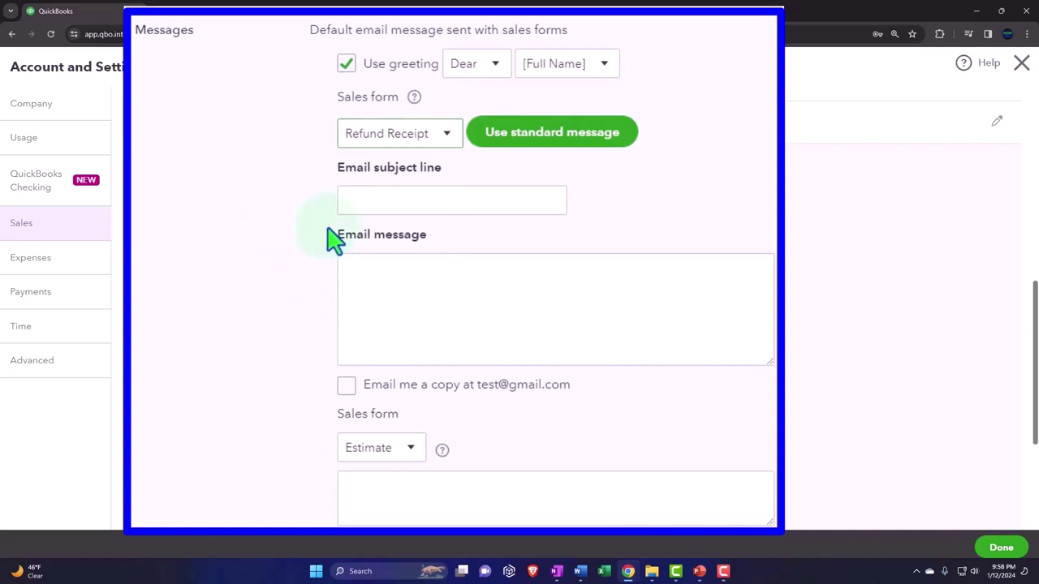
- Look over the sales form choices for the default email message while keeping Refund Receipt selected
{"action": "left_click", "coordinate": [448, 136]}
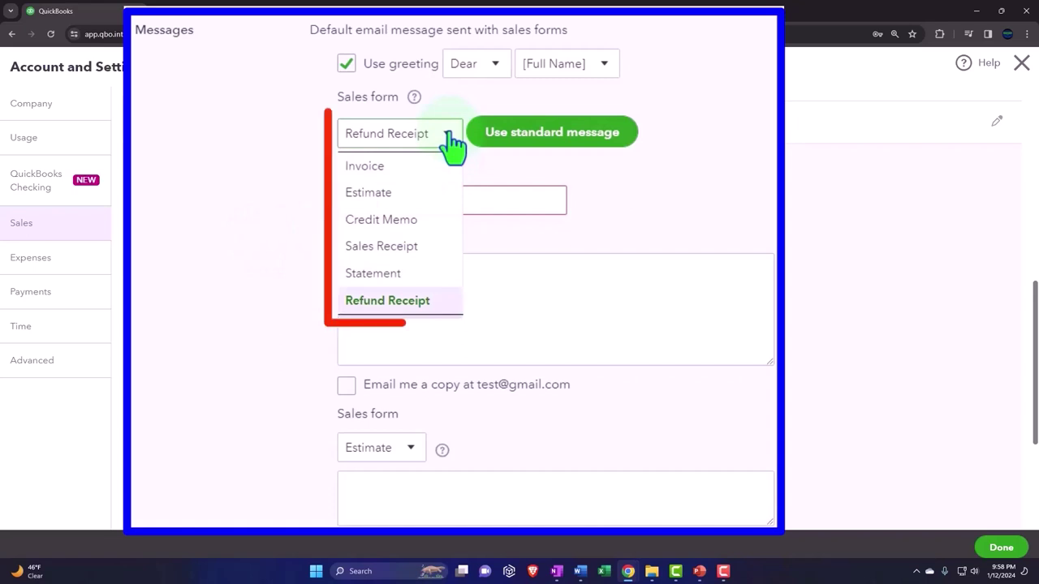
{"action": "left_click", "coordinate": [267, 248]}
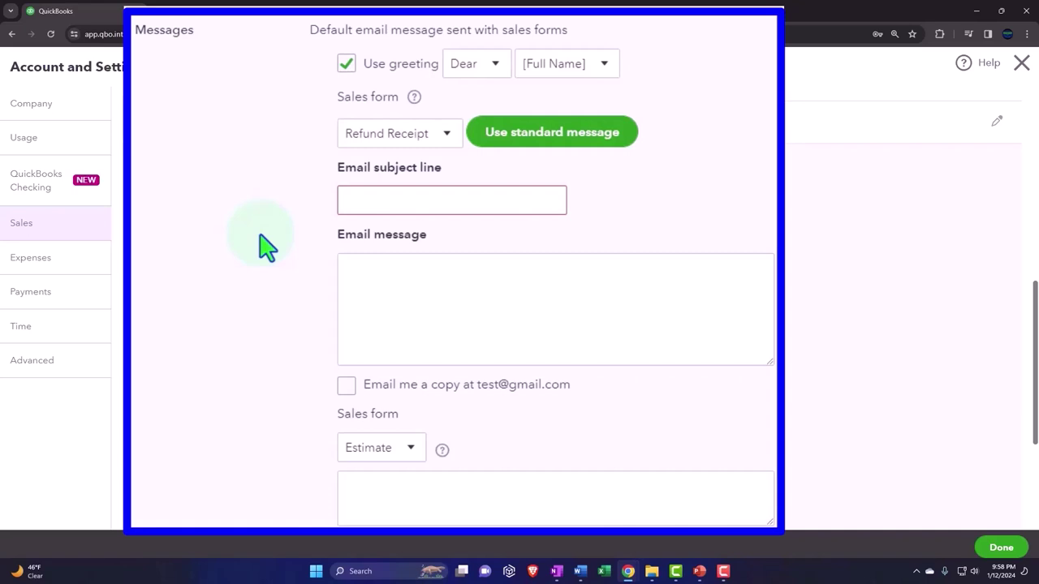
{"action": "left_click", "coordinate": [446, 136]}
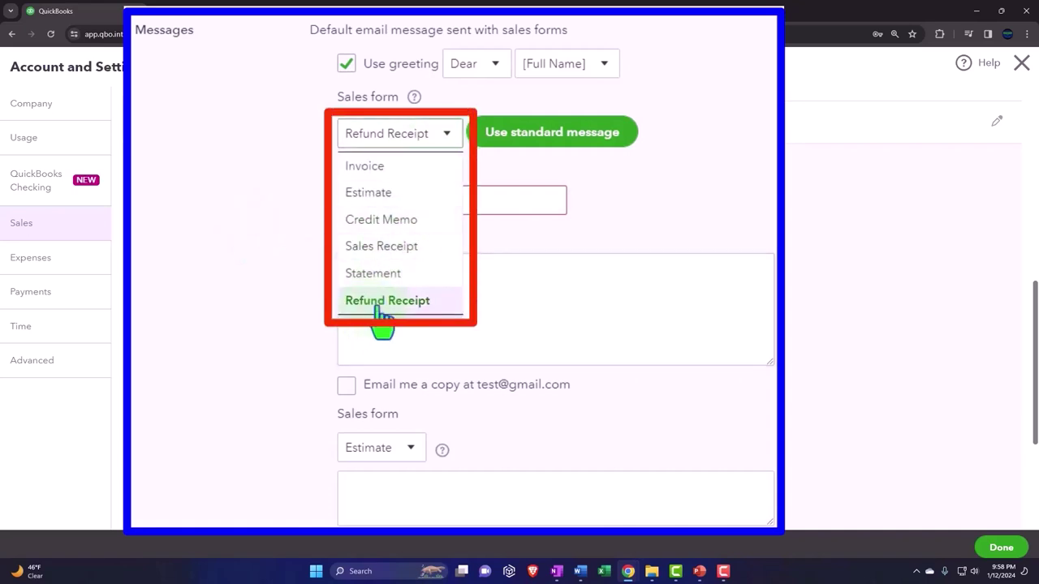
{"action": "left_click", "coordinate": [529, 303]}
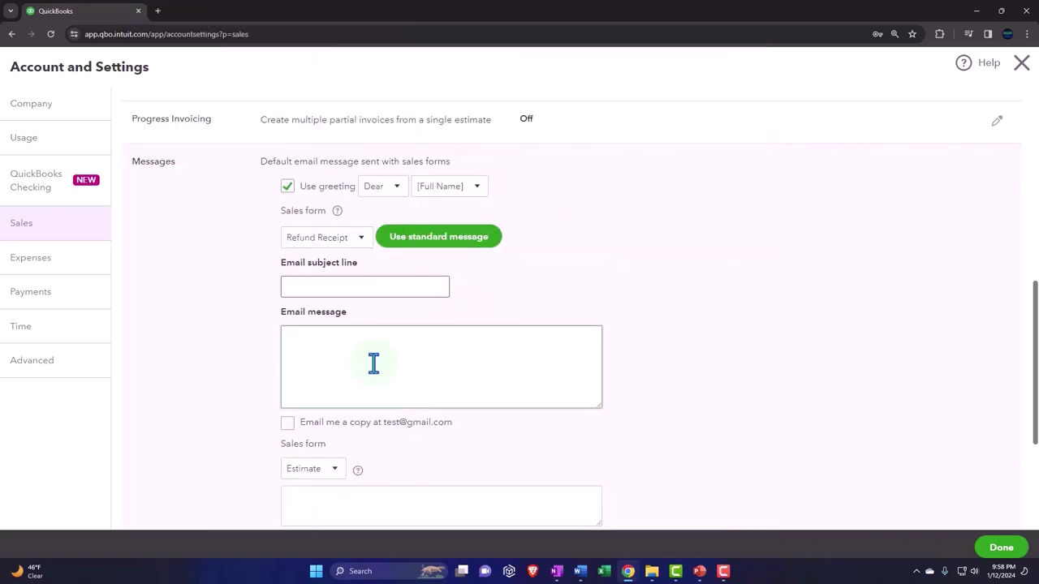
- Try to leave the Messages settings for another section, choosing to save the unsaved changes
{"action": "scroll", "coordinate": [870, 284], "scroll_direction": "down", "scroll_amount": 2}
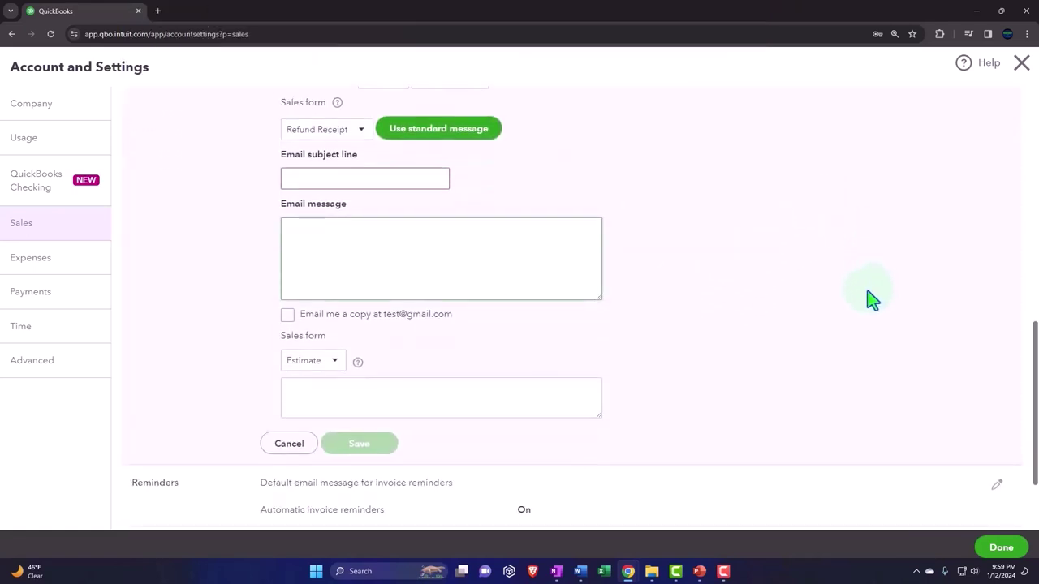
{"action": "scroll", "coordinate": [893, 279], "scroll_direction": "up", "scroll_amount": 2}
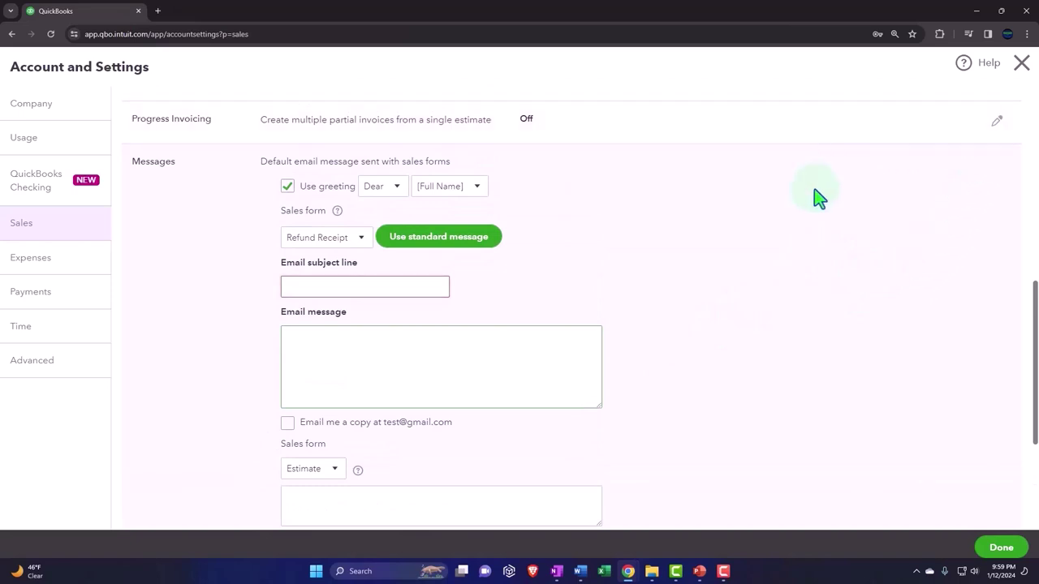
{"action": "scroll", "coordinate": [864, 322], "scroll_direction": "down", "scroll_amount": 2}
{"action": "scroll", "coordinate": [866, 328], "scroll_direction": "down", "scroll_amount": 2}
{"action": "left_click", "coordinate": [235, 396]}
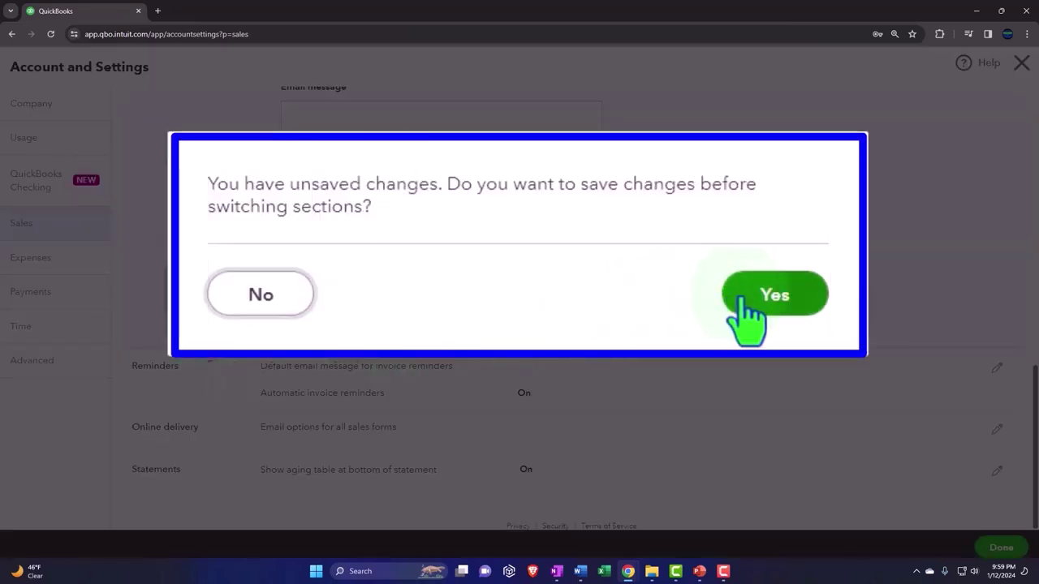
{"action": "left_click", "coordinate": [745, 299]}
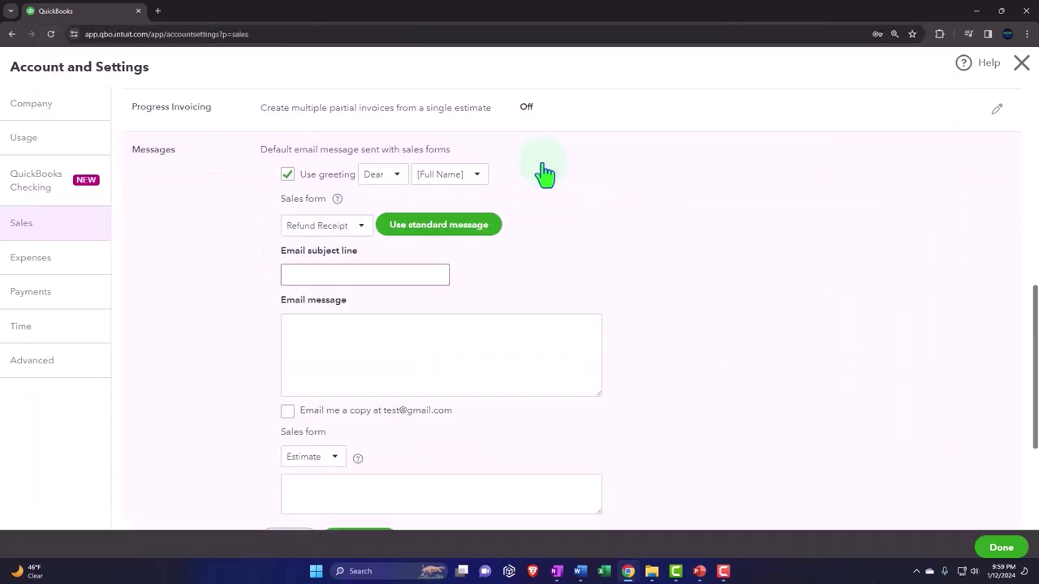
- Recheck the sales form choices in the Messages settings and the Progress Invoicing option without changing either
{"action": "left_click", "coordinate": [349, 226]}
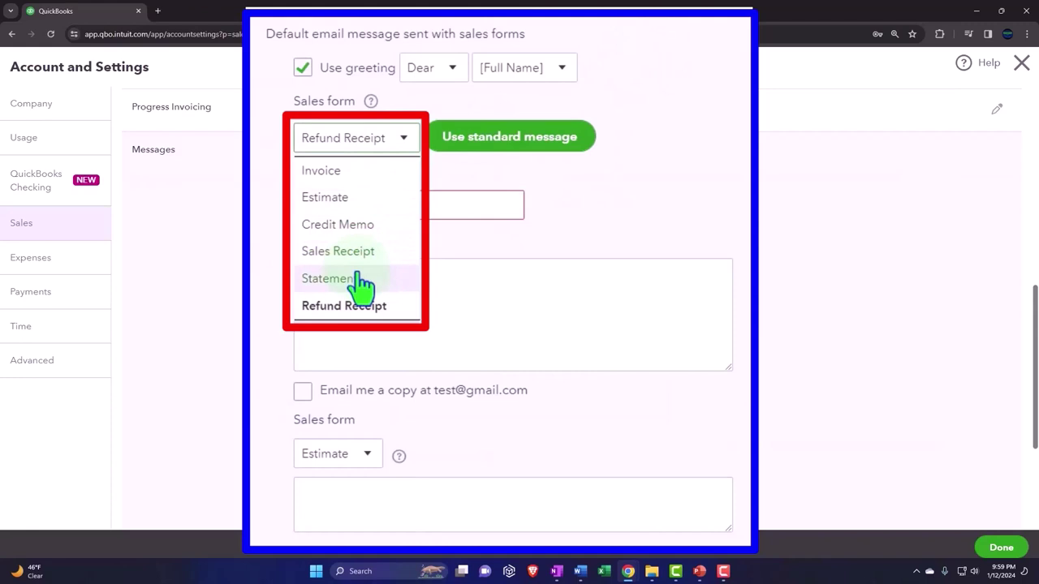
{"action": "left_click", "coordinate": [605, 124]}
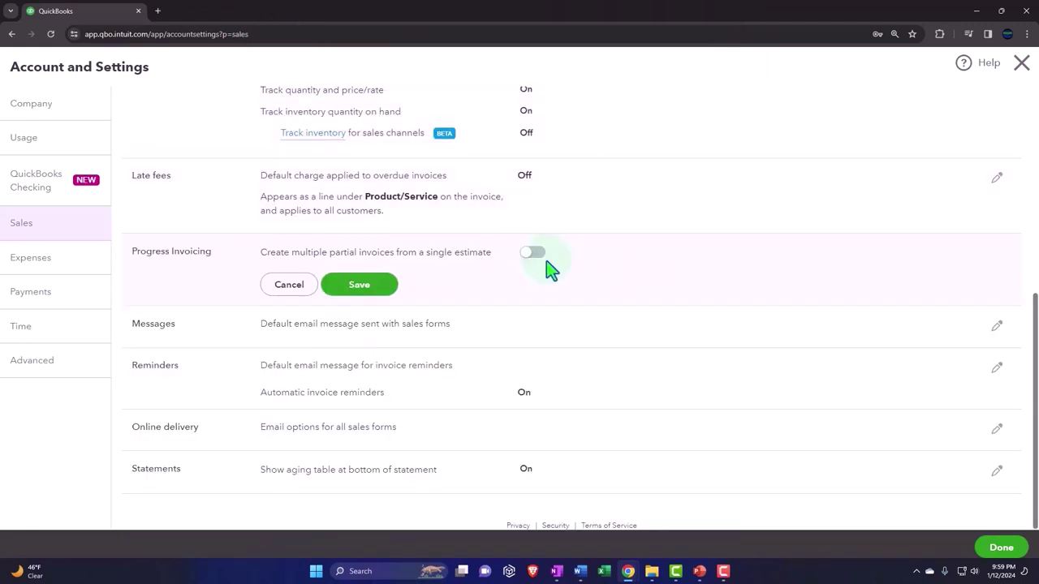
{"action": "left_click", "coordinate": [467, 336]}
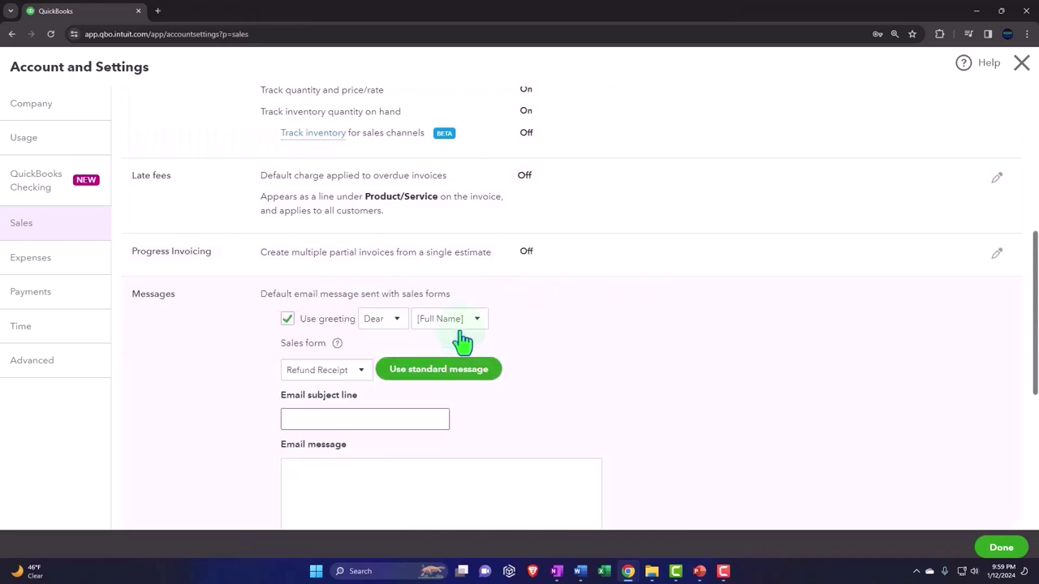
{"action": "left_click", "coordinate": [529, 276]}
{"action": "left_click", "coordinate": [397, 350]}
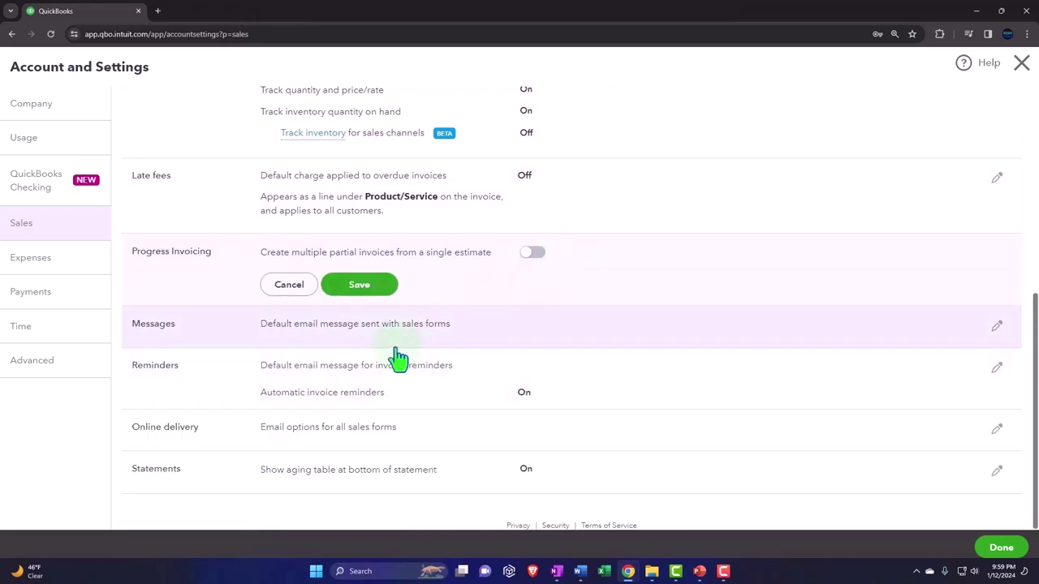
{"action": "scroll", "coordinate": [397, 353], "scroll_direction": "down", "scroll_amount": 5}
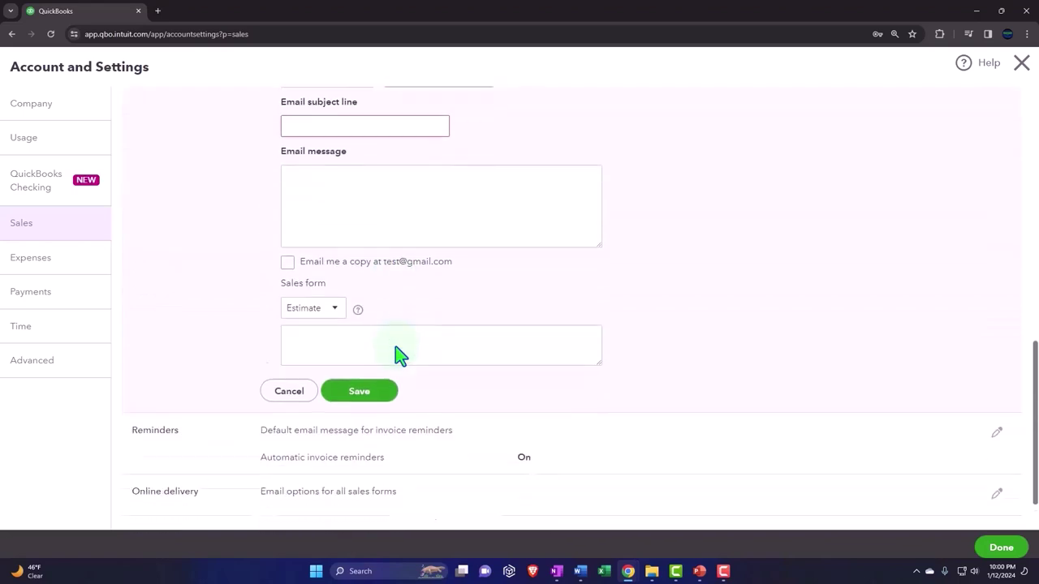
- Open the Reminders settings and switch Reminder 1 on briefly to read its timing, subject line and email message
{"action": "left_click", "coordinate": [415, 389]}
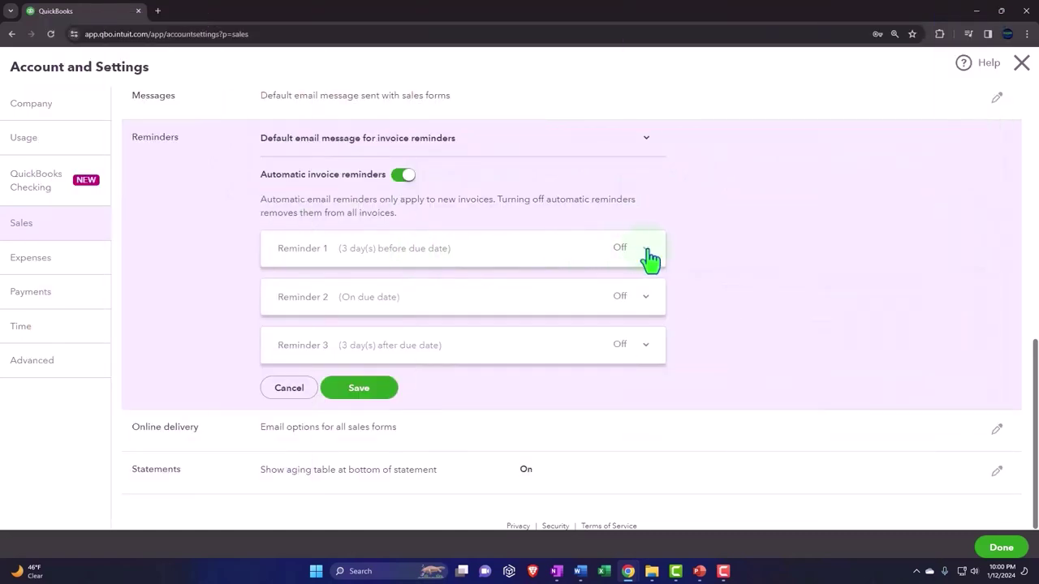
{"action": "left_click", "coordinate": [642, 250]}
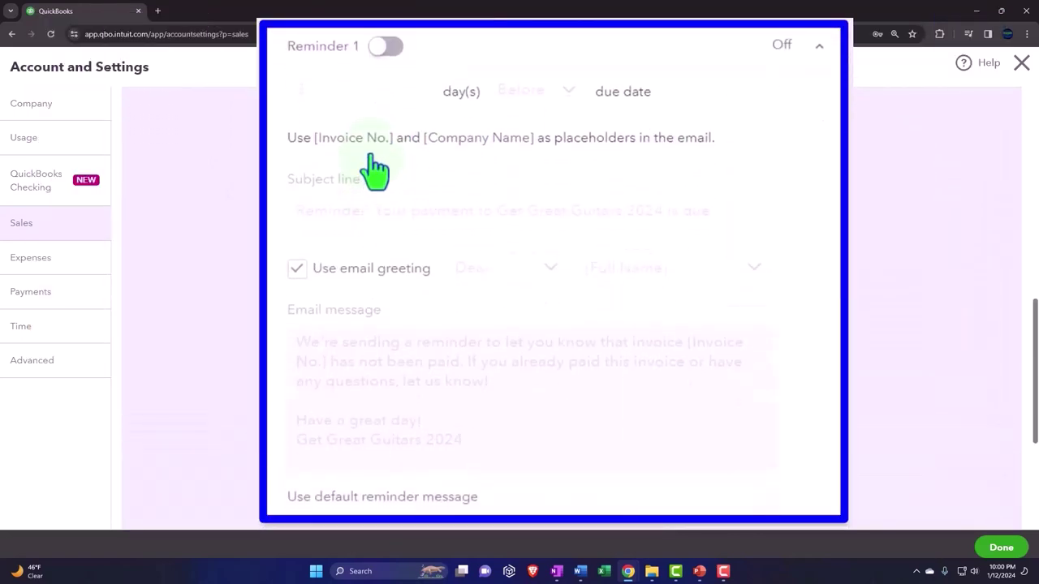
{"action": "left_click", "coordinate": [385, 49]}
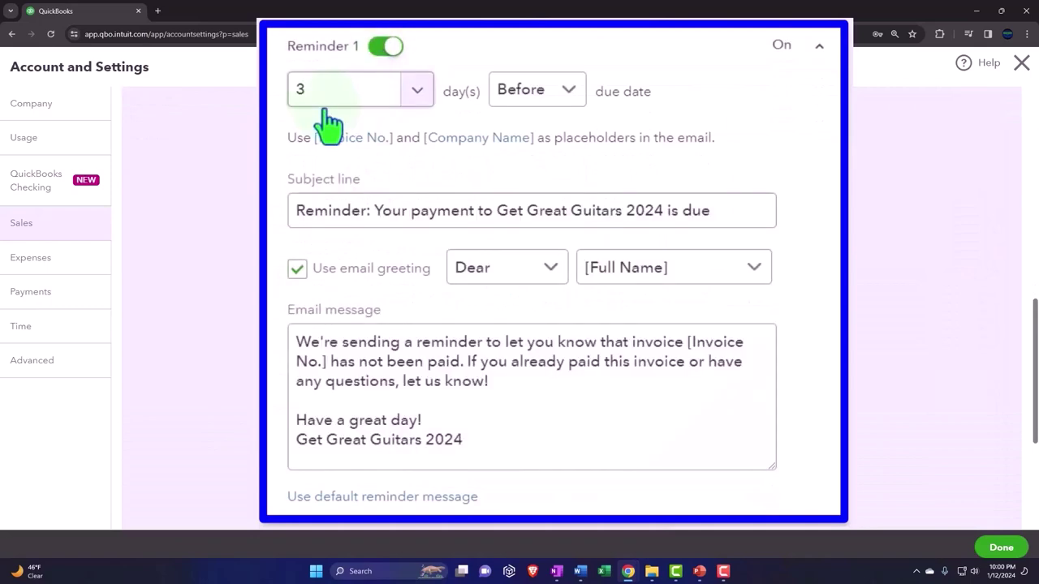
{"action": "scroll", "coordinate": [439, 247], "scroll_direction": "down", "scroll_amount": 1}
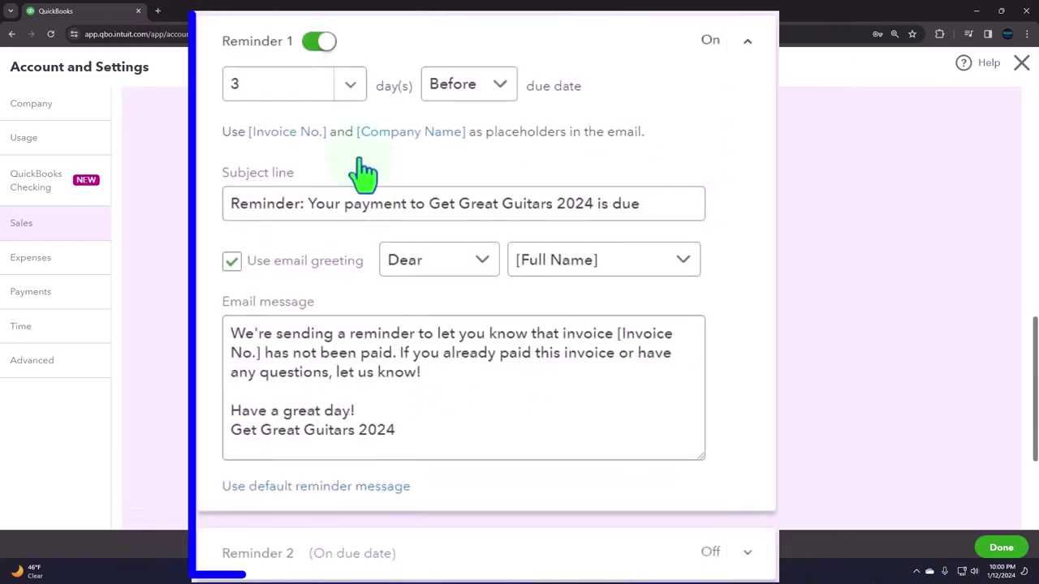
{"action": "left_click", "coordinate": [318, 42]}
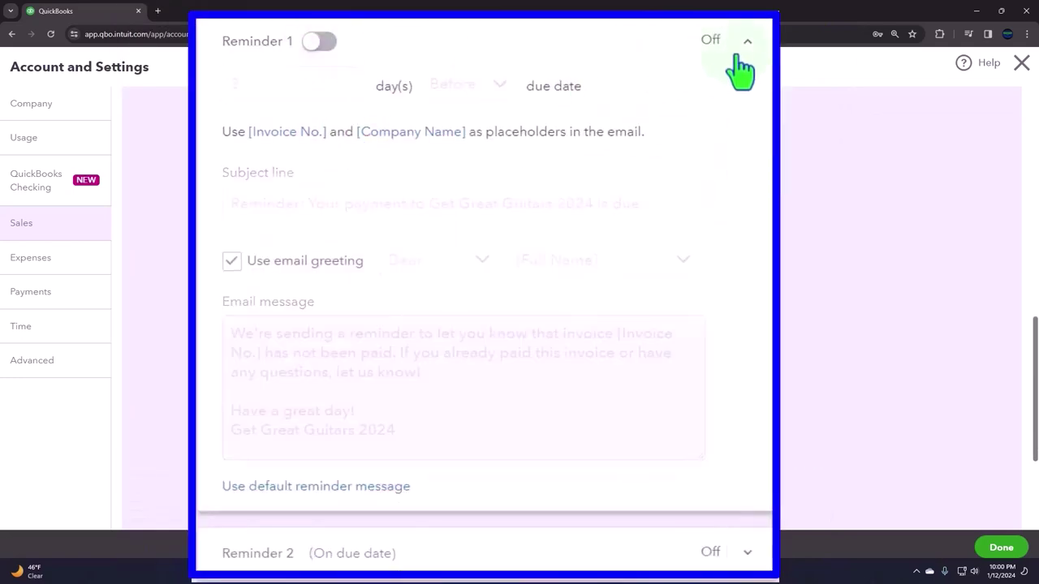
{"action": "left_click", "coordinate": [647, 142]}
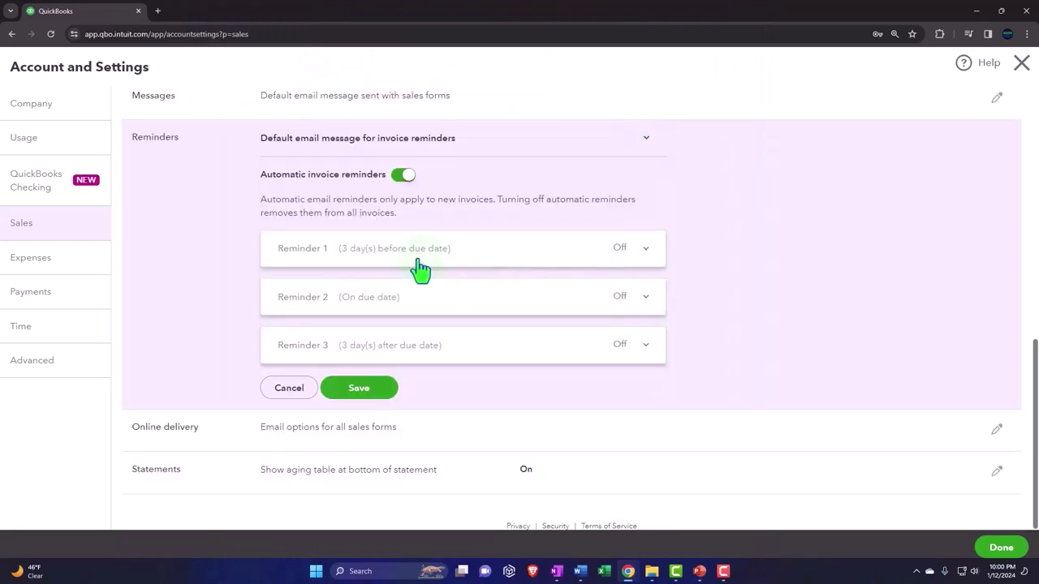
- Expand Reminder 2 and switch it on briefly to view its due date timing and email wording
{"action": "left_click", "coordinate": [646, 301]}
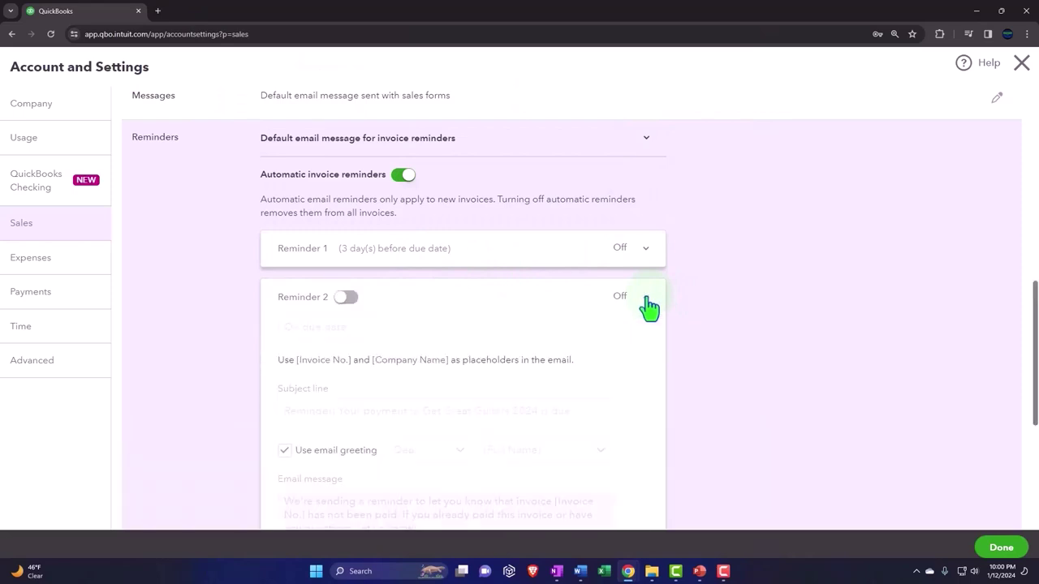
{"action": "left_click", "coordinate": [346, 297]}
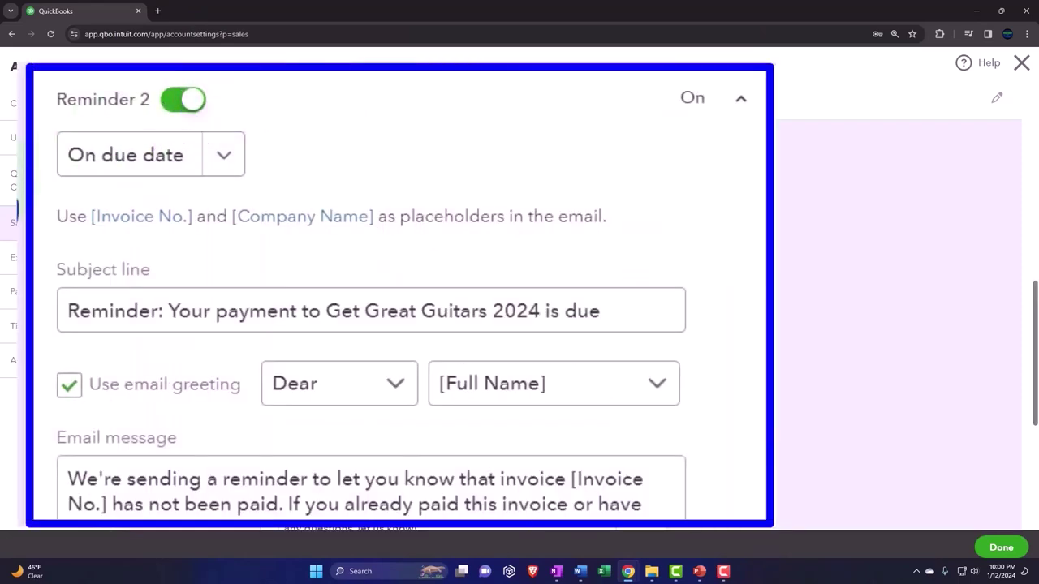
{"action": "left_click", "coordinate": [189, 101]}
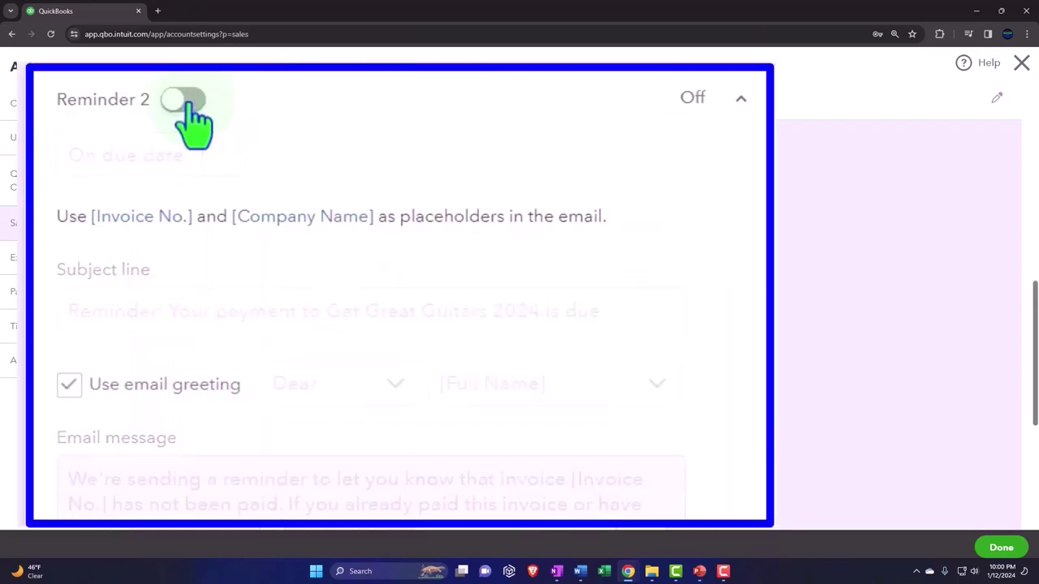
{"action": "left_click", "coordinate": [741, 99]}
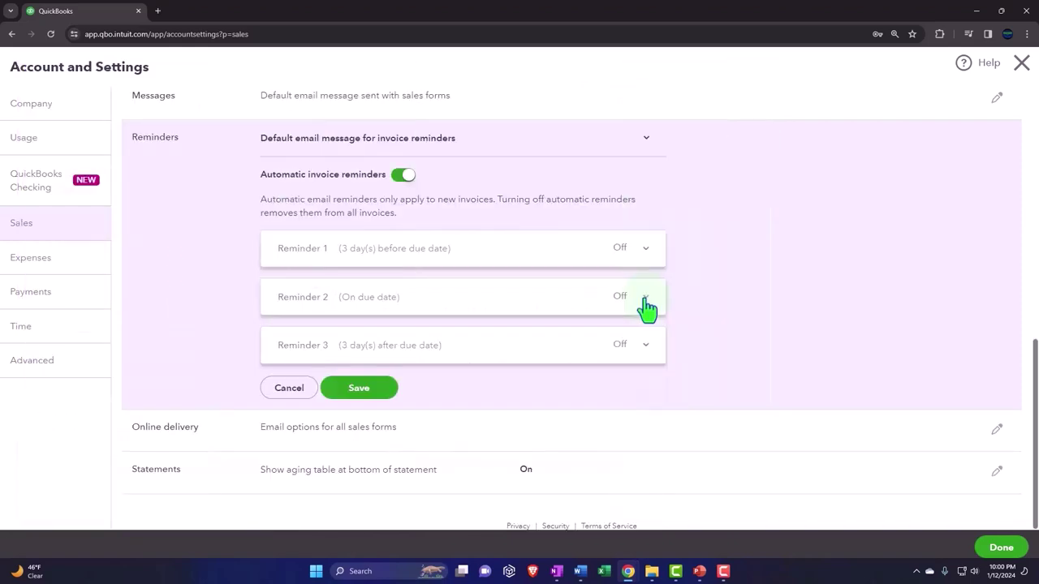
- Expand Reminder 3 and switch it on briefly to view its days, Before/After timing and email message
{"action": "left_click", "coordinate": [646, 349]}
{"action": "left_click", "coordinate": [347, 347]}
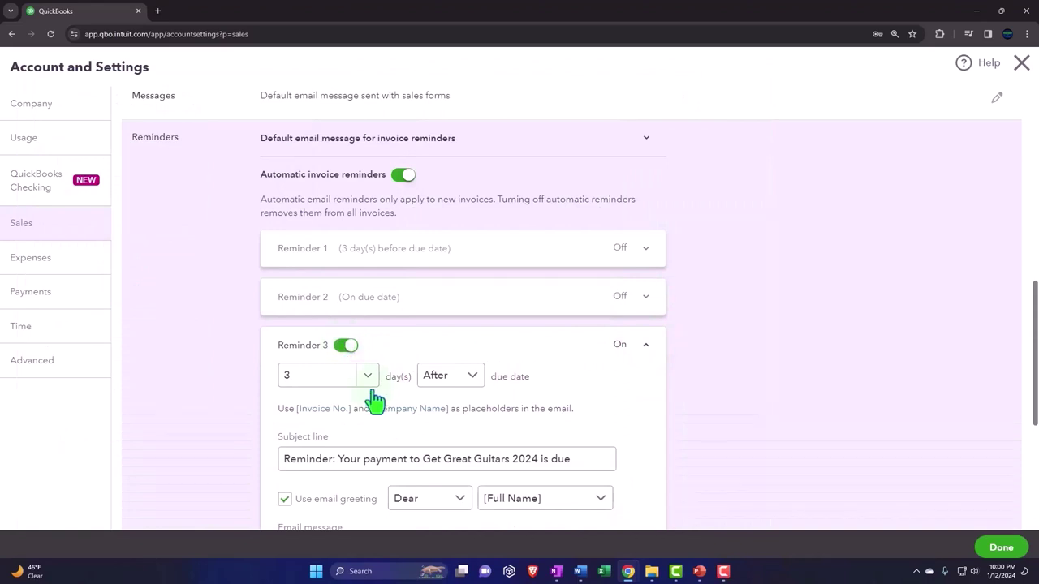
{"action": "scroll", "coordinate": [388, 405], "scroll_direction": "down", "scroll_amount": 2}
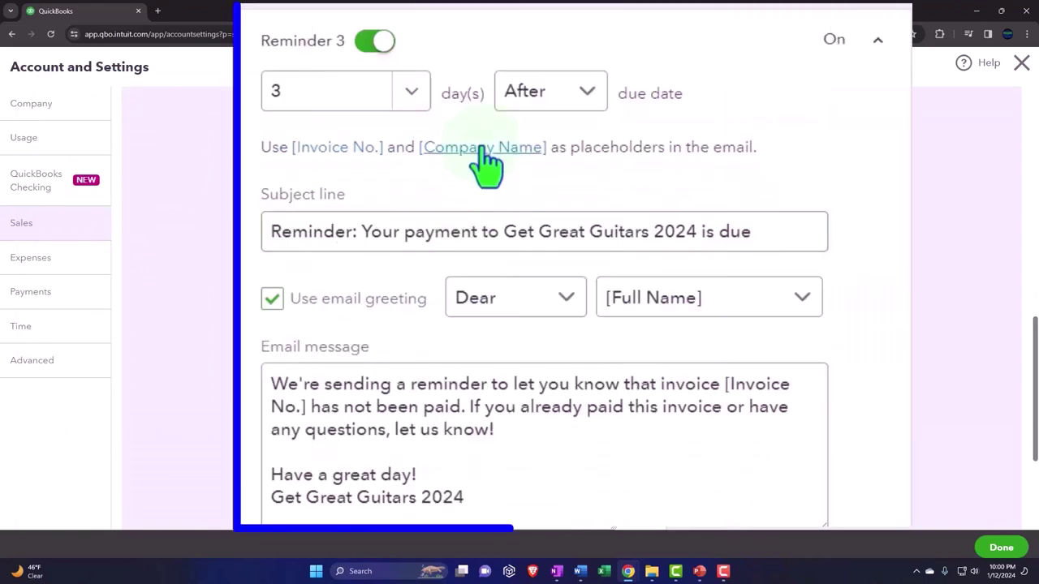
{"action": "left_click", "coordinate": [600, 95]}
{"action": "left_click", "coordinate": [593, 96]}
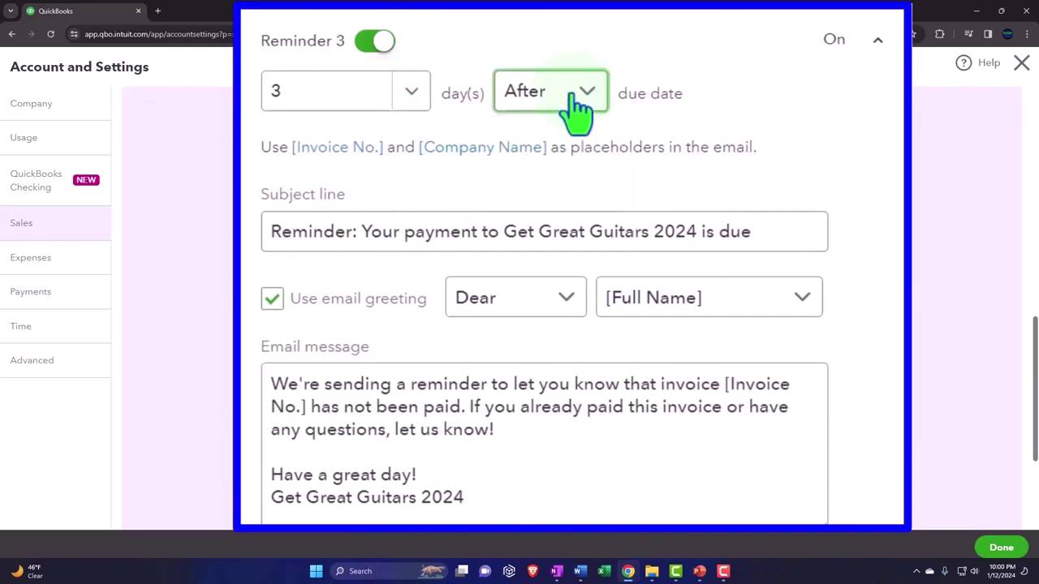
{"action": "left_click", "coordinate": [376, 40]}
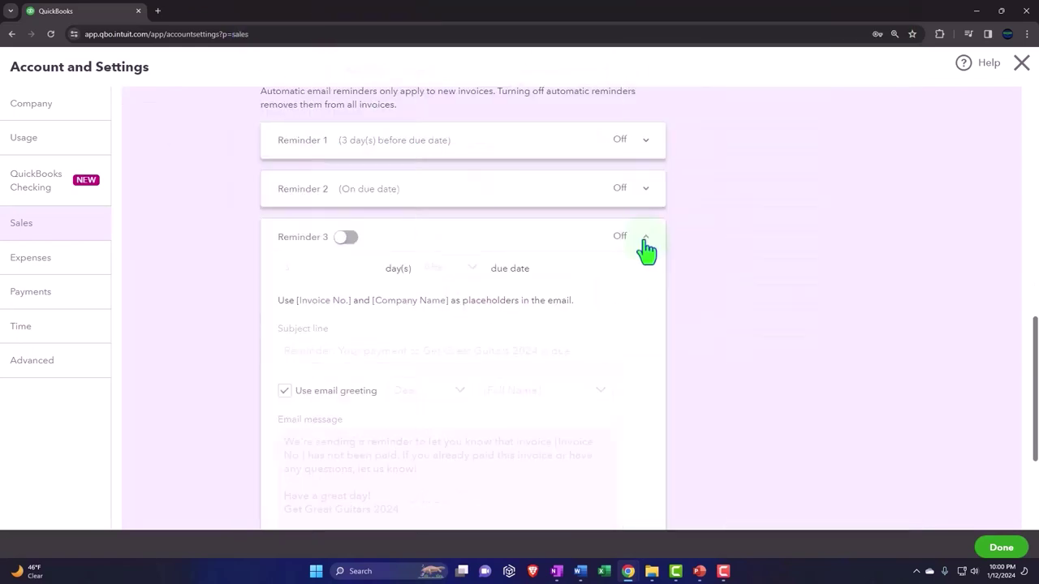
{"action": "left_click", "coordinate": [645, 243]}
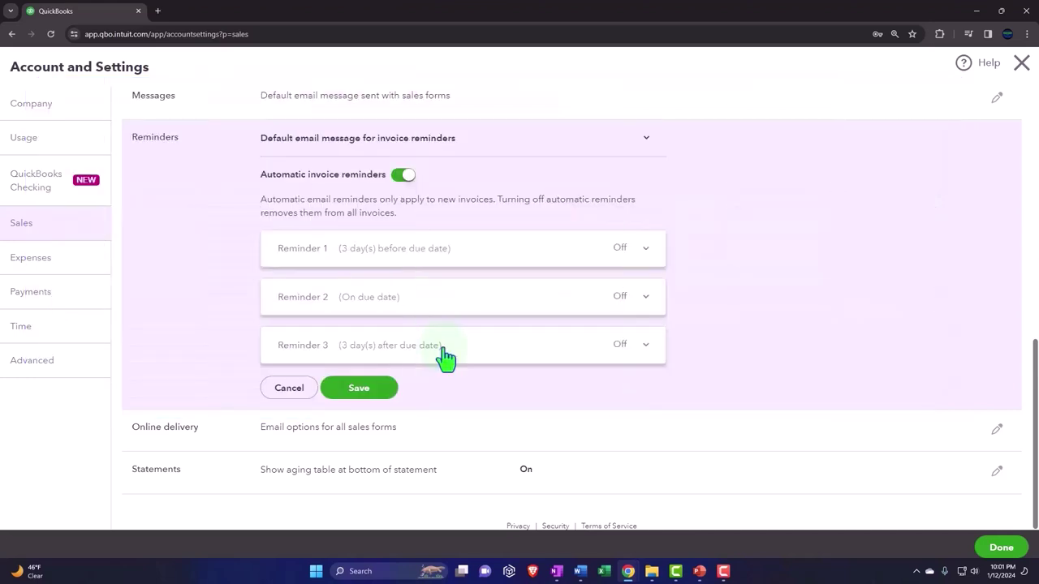
- Compare the sales form choices in the Messages settings with the three automatic invoice reminders
{"action": "scroll", "coordinate": [446, 357], "scroll_direction": "up", "scroll_amount": 3}
{"action": "left_click", "coordinate": [428, 273]}
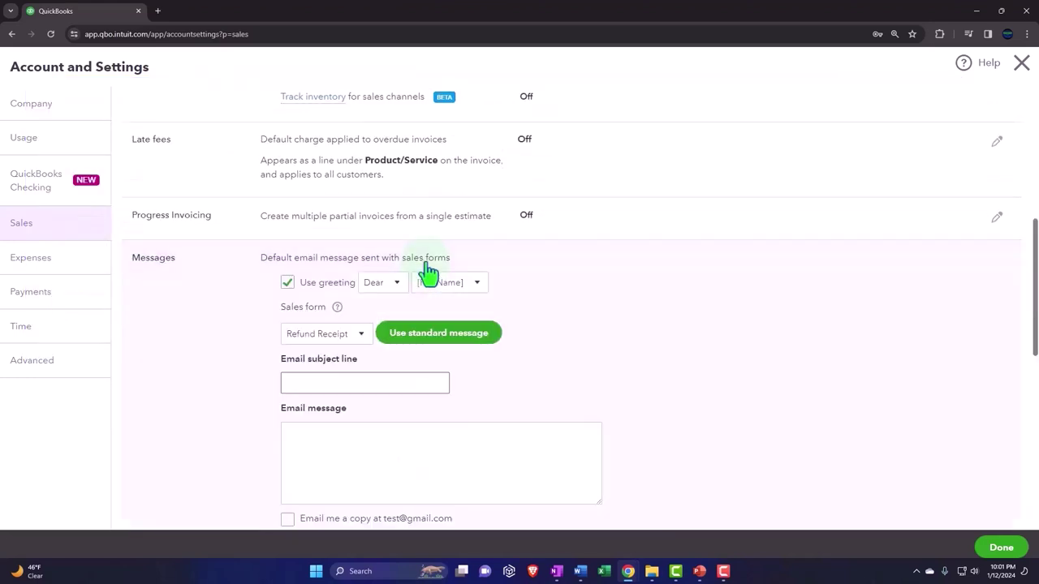
{"action": "left_click", "coordinate": [523, 199]}
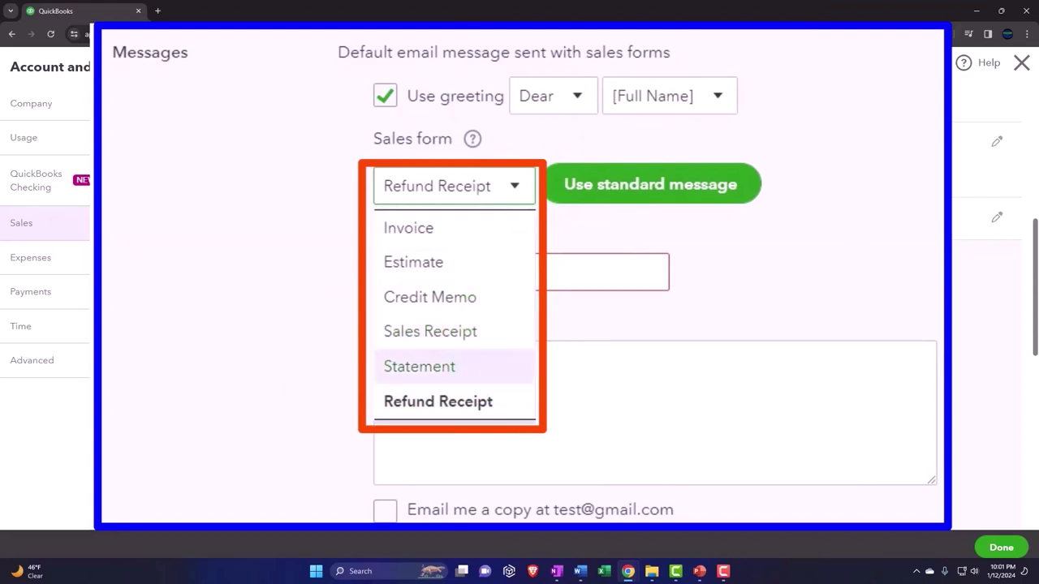
{"action": "scroll", "coordinate": [888, 297], "scroll_direction": "down", "scroll_amount": 4}
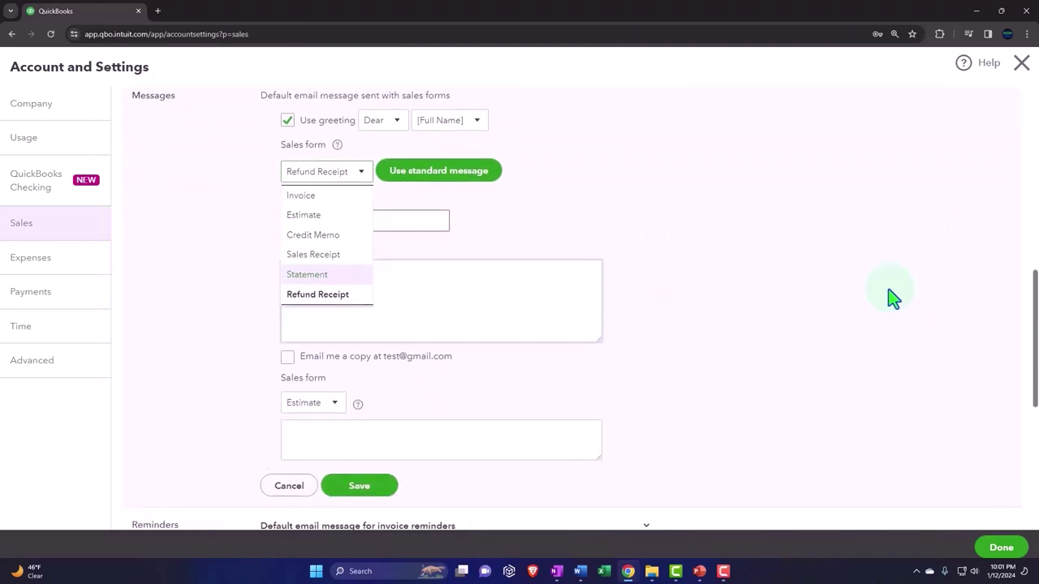
{"action": "scroll", "coordinate": [779, 378], "scroll_direction": "down", "scroll_amount": 2}
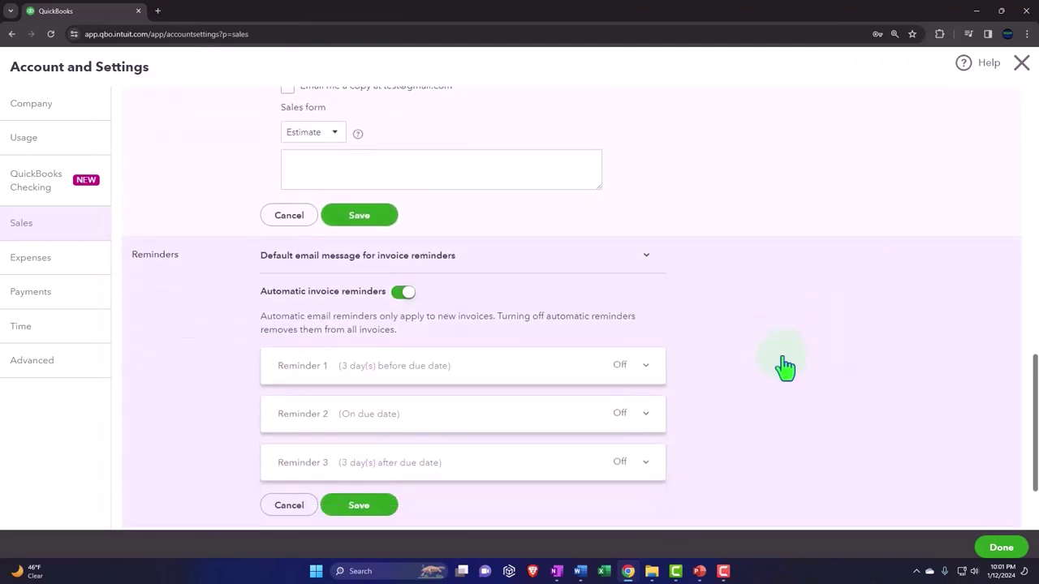
{"action": "left_click", "coordinate": [787, 357]}
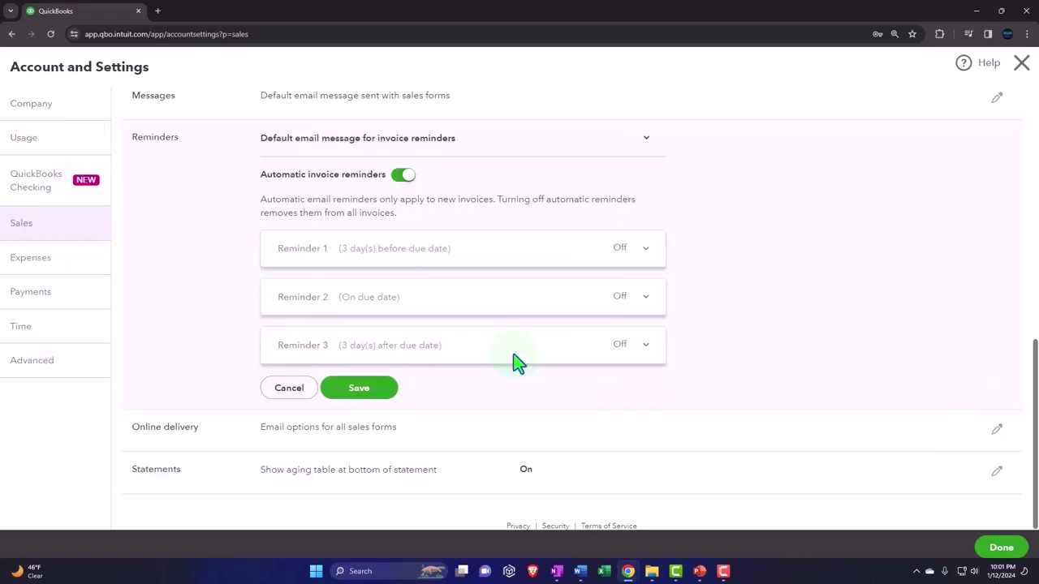
{"action": "scroll", "coordinate": [518, 363], "scroll_direction": "up", "scroll_amount": 1}
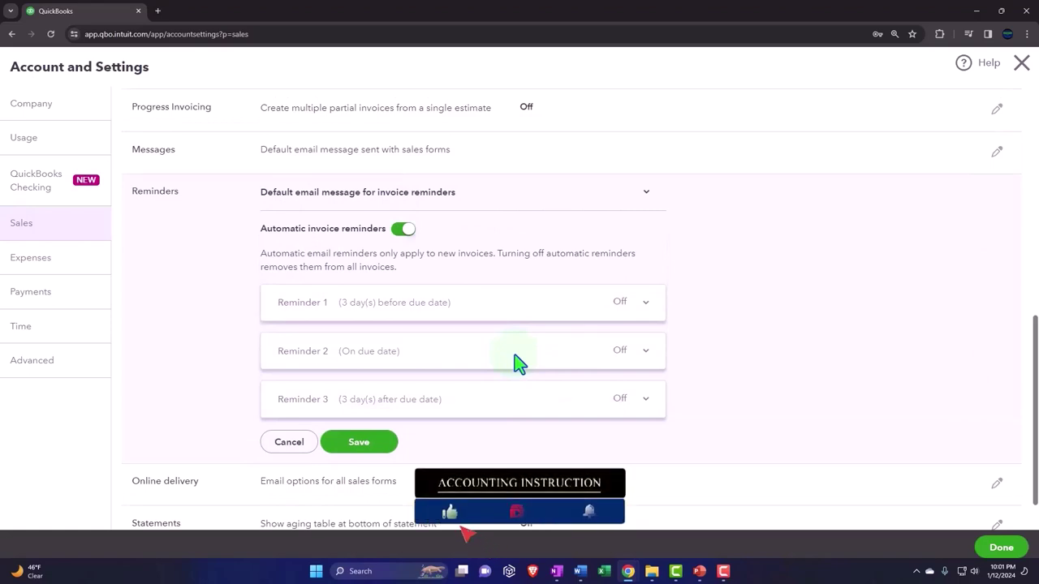
{"action": "scroll", "coordinate": [516, 364], "scroll_direction": "down", "scroll_amount": 1}
- Review the Online delivery email options and the available invoice formats, keeping Online invoice selected
{"action": "left_click", "coordinate": [449, 447]}
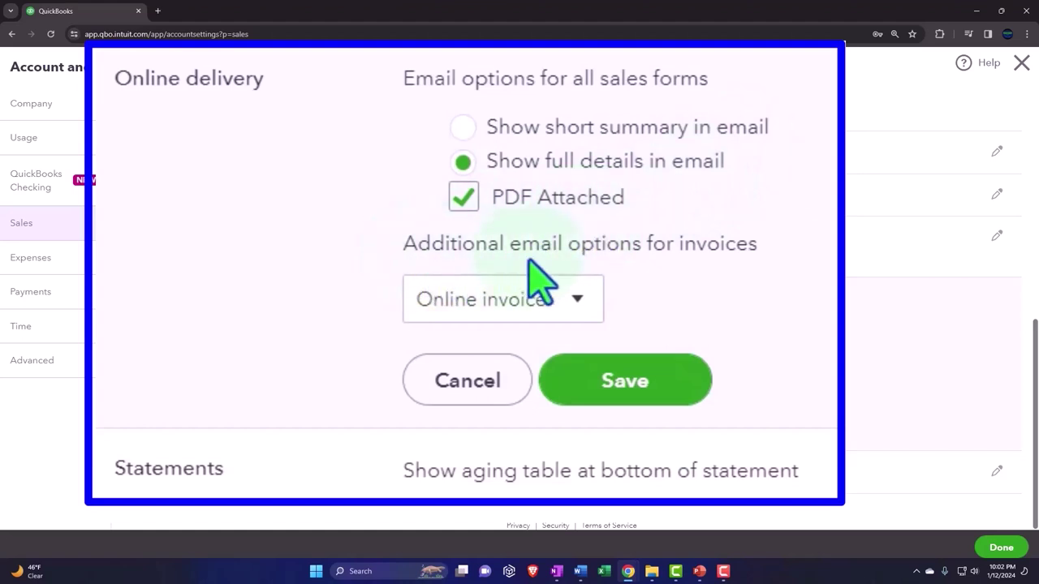
{"action": "left_click", "coordinate": [578, 297]}
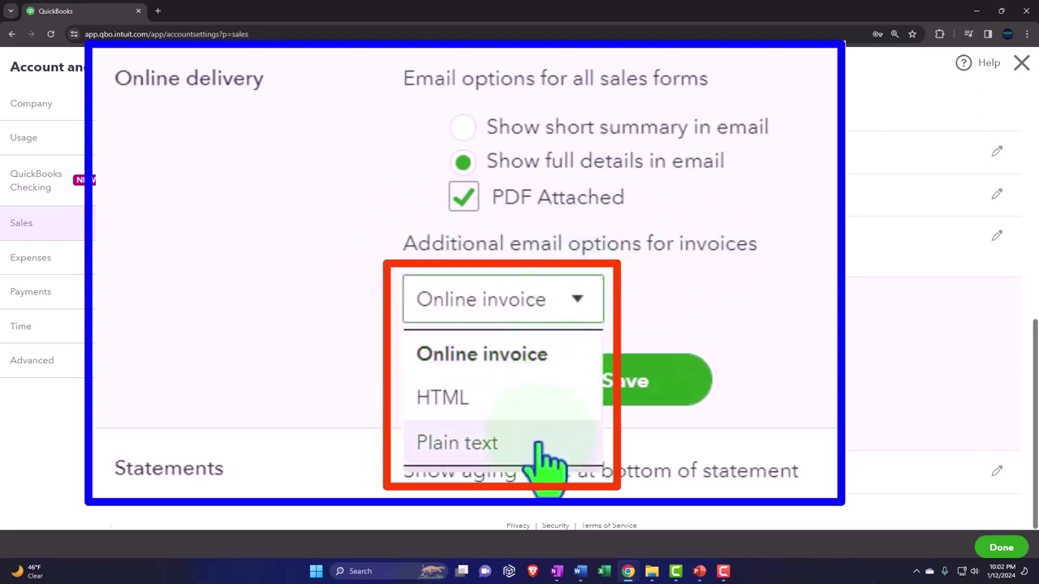
{"action": "left_click", "coordinate": [571, 363]}
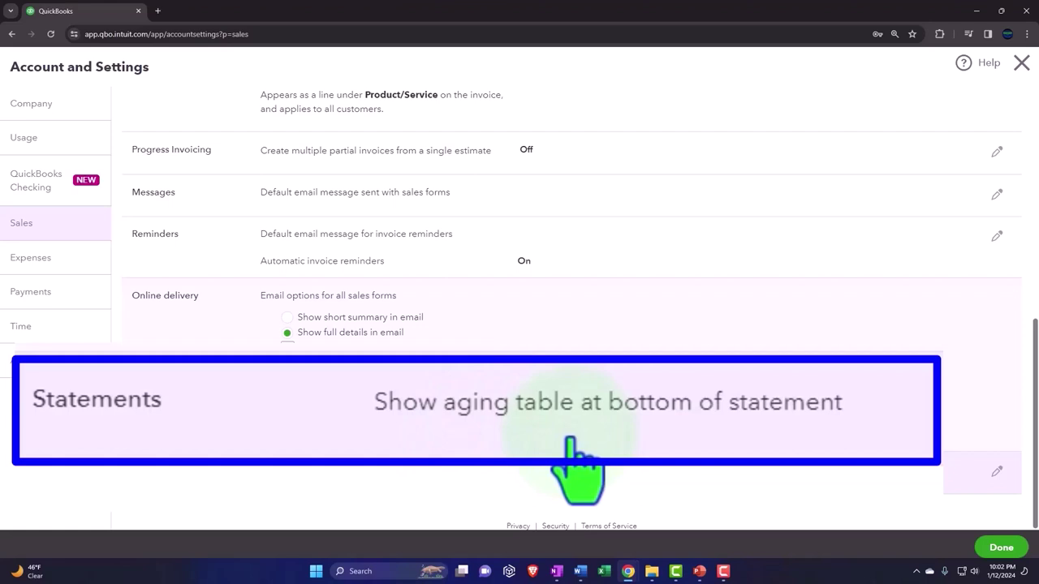
- Finish the review of the Sales settings and close Account and Settings
{"action": "scroll", "coordinate": [571, 443], "scroll_direction": "up", "scroll_amount": 2}
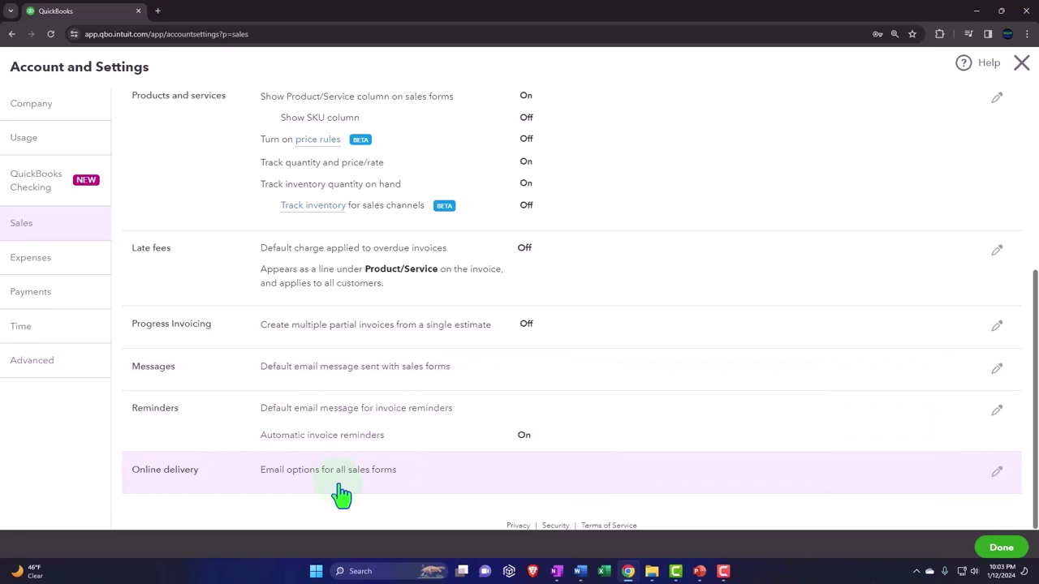
{"action": "left_click", "coordinate": [1001, 547]}
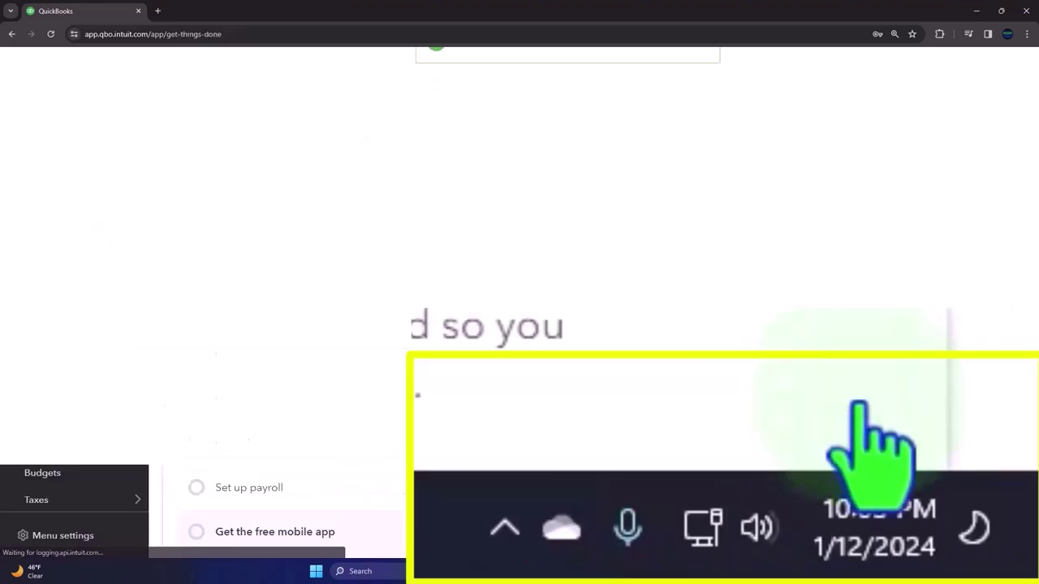